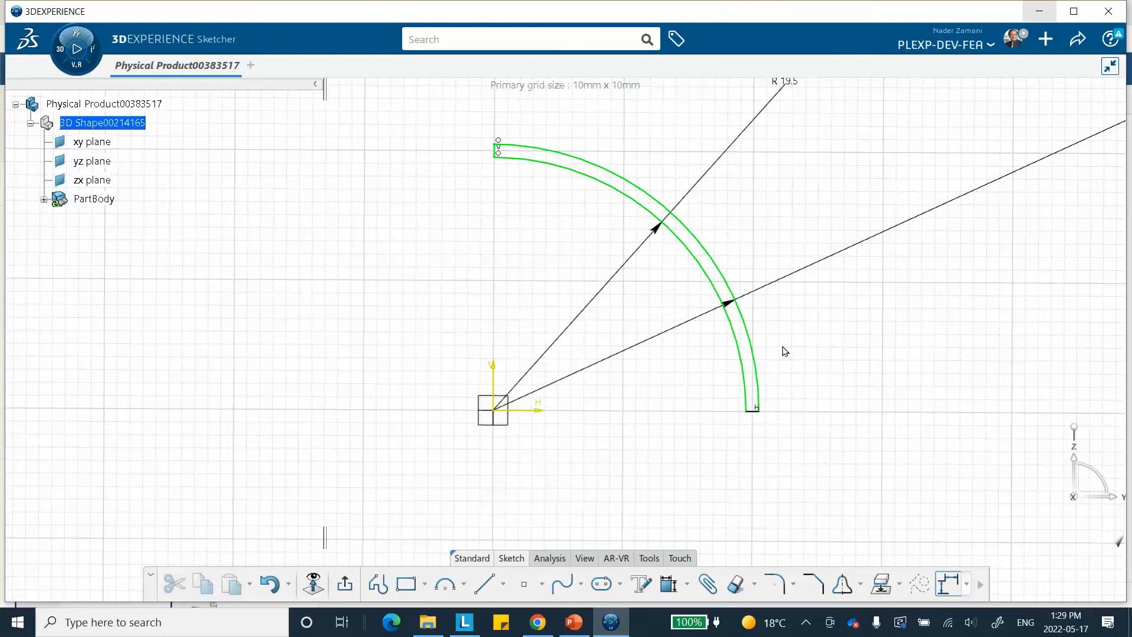
Exit the sketch and revolve the quarter-ring profile 360 degrees about the Z axis as a Shaft
left_click(345, 586)
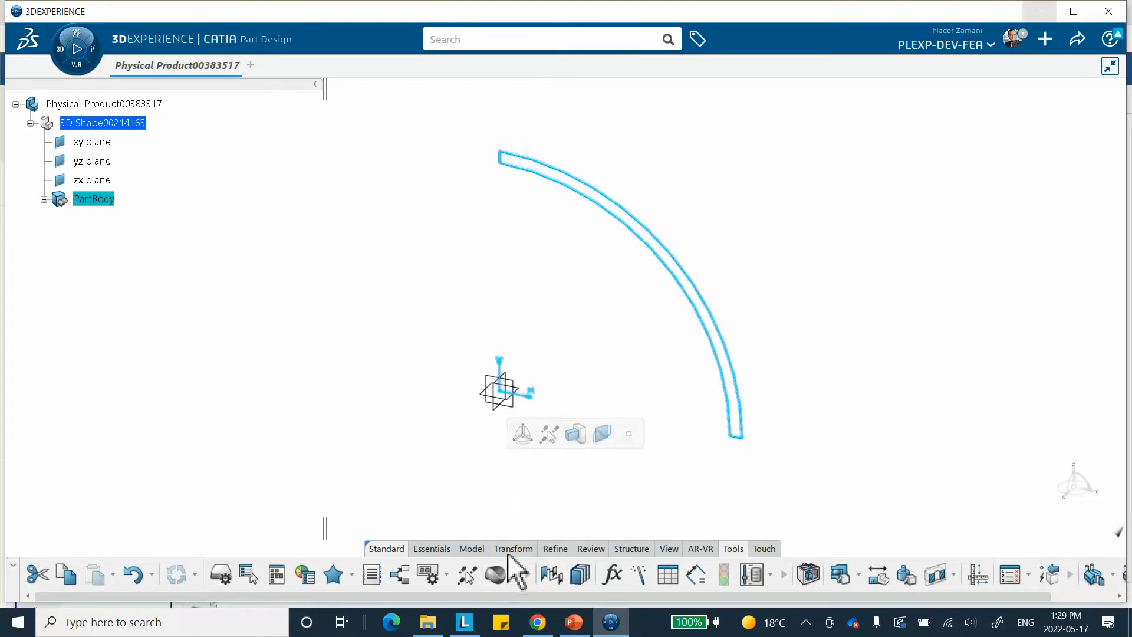
mouse_move(432, 551)
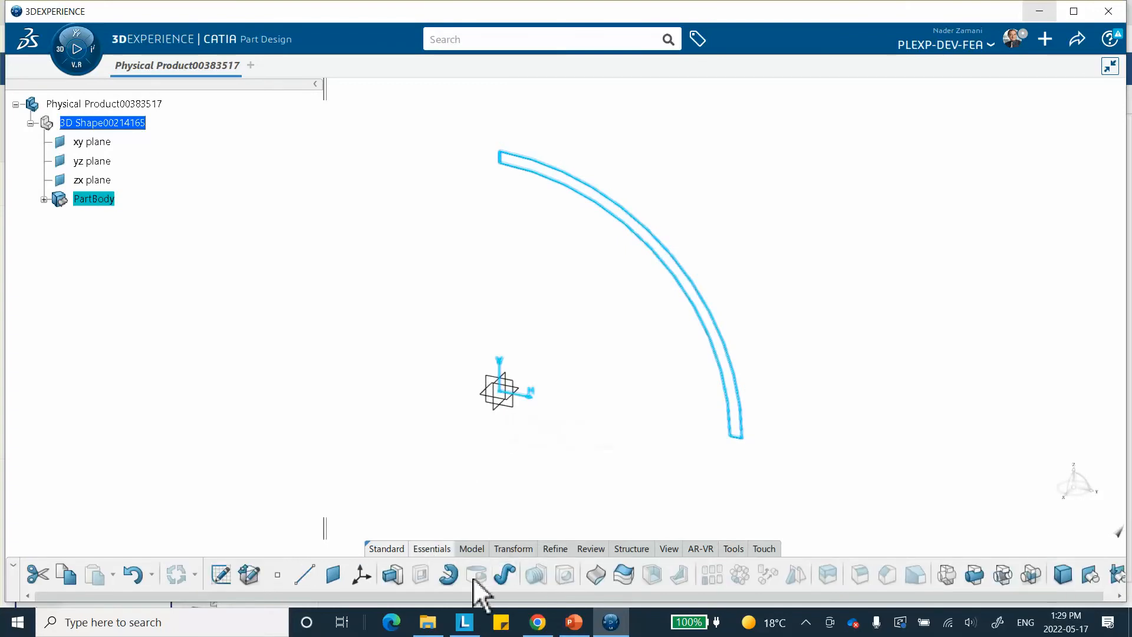
left_click(451, 573)
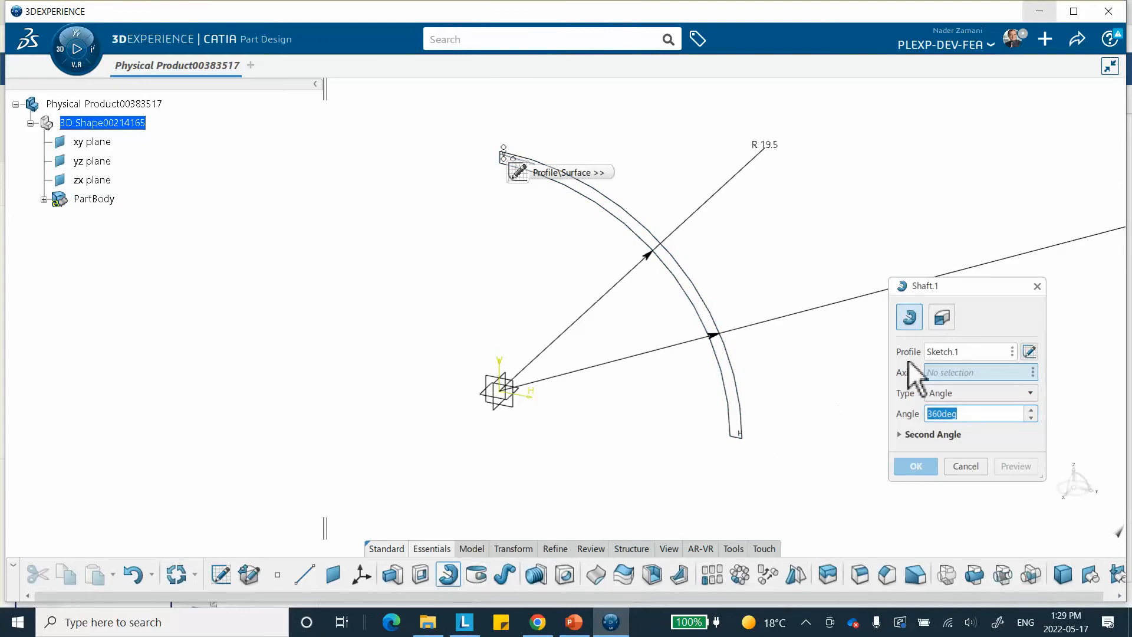
right_click(953, 372)
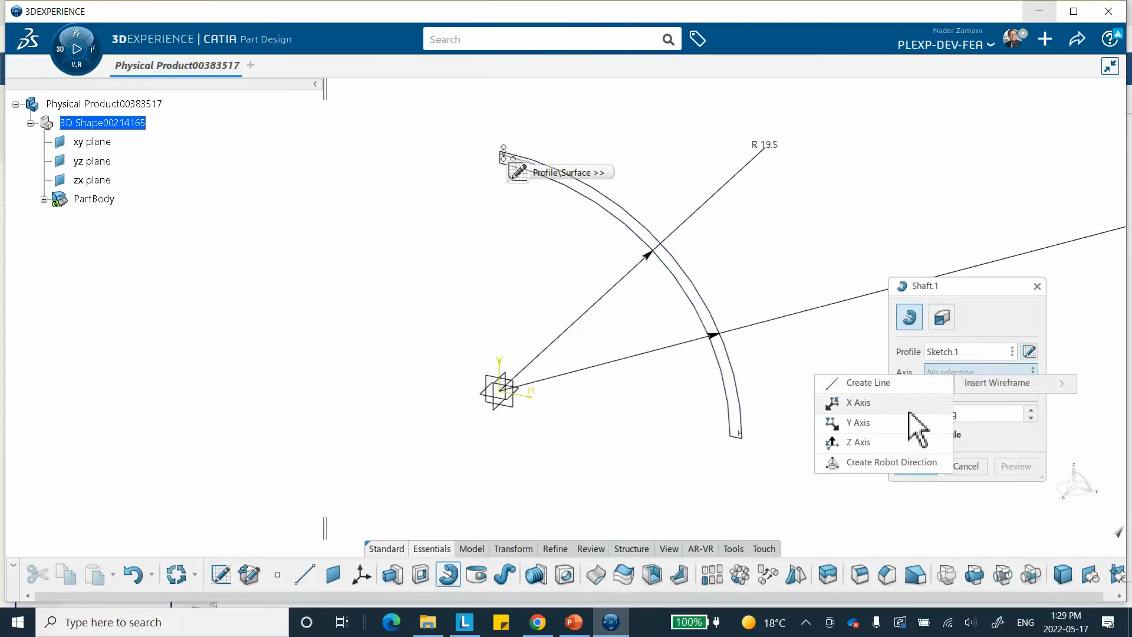
left_click(872, 444)
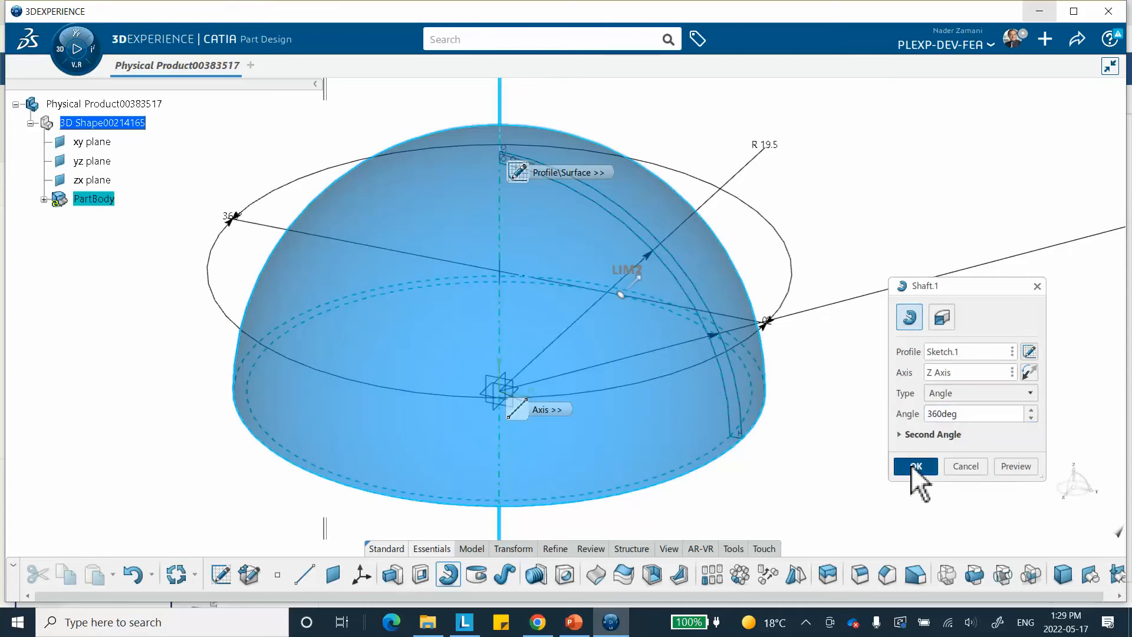
left_click(911, 466)
middle_click_drag(764, 499, 693, 520)
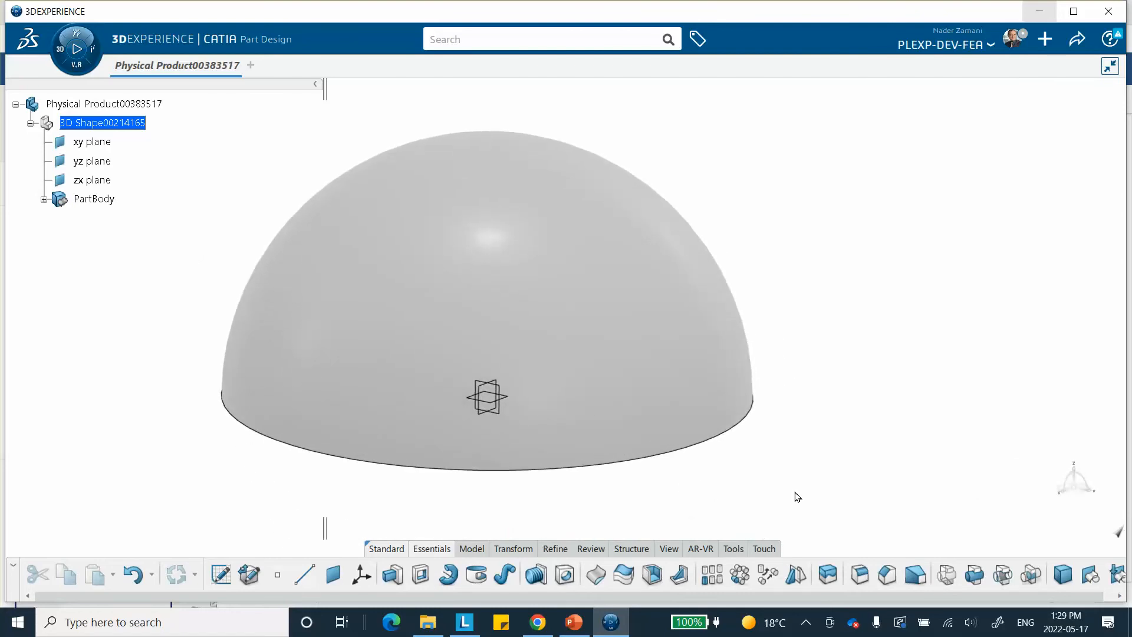
middle_click_drag(765, 488, 792, 475)
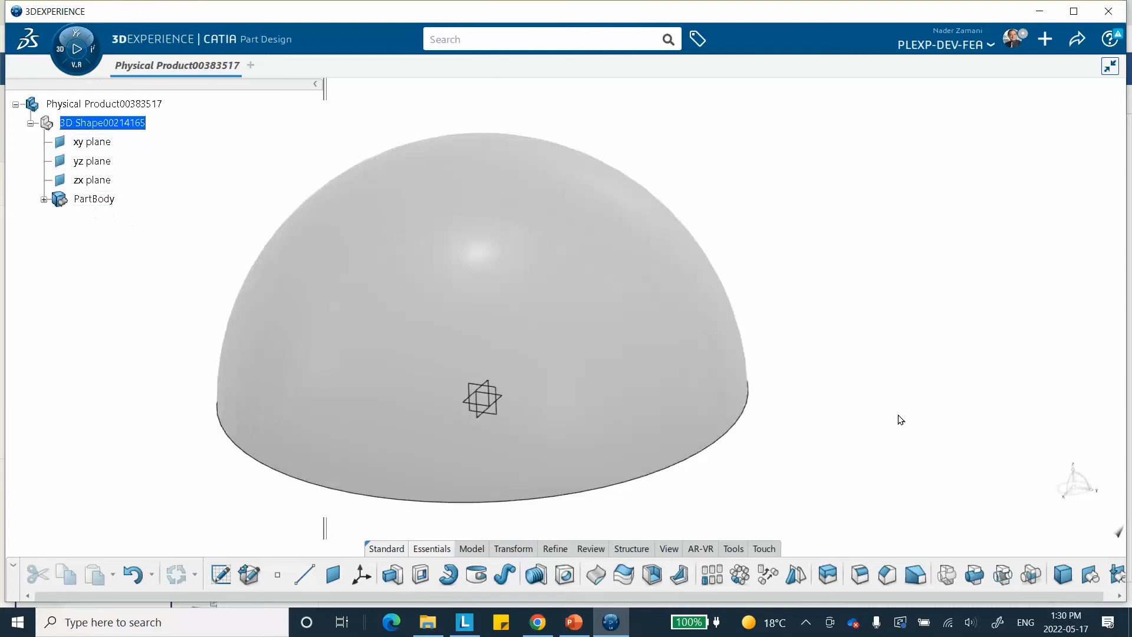
Insert a geometrical set named my-set under the 3D shape and create a point in it at coordinates 0, 0, 0 mm
left_click(1090, 575)
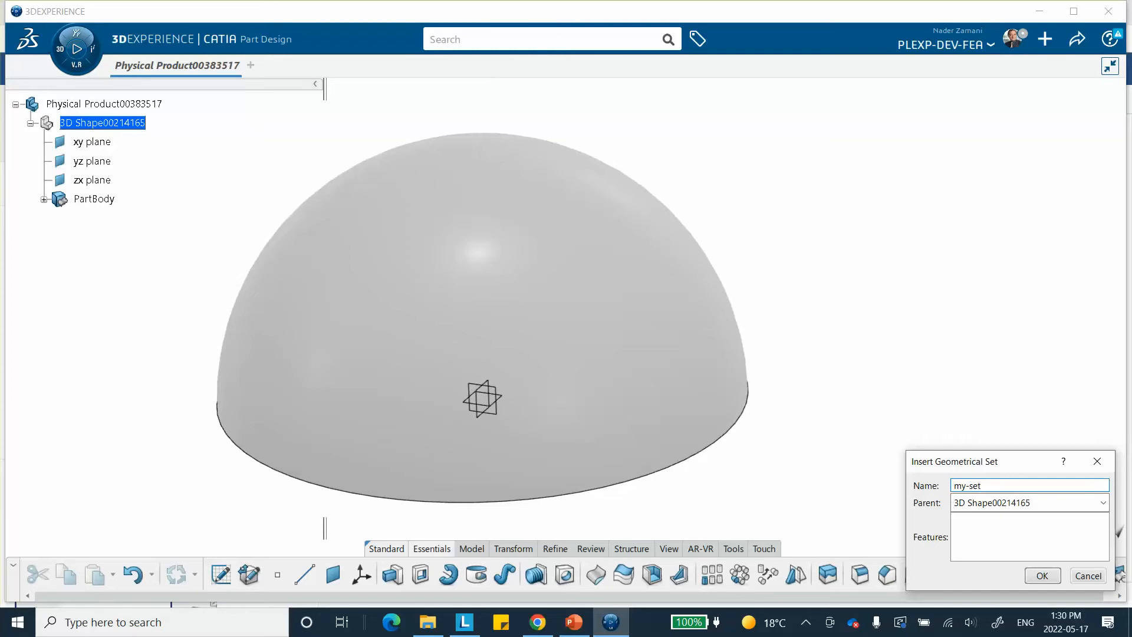
left_click(1041, 576)
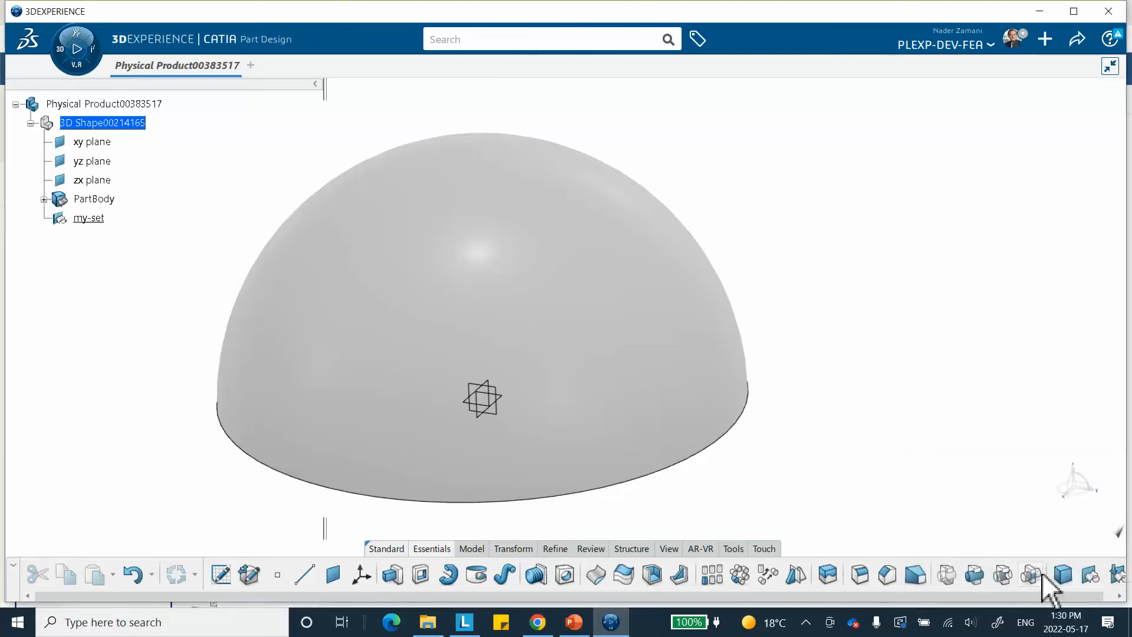
left_click(277, 575)
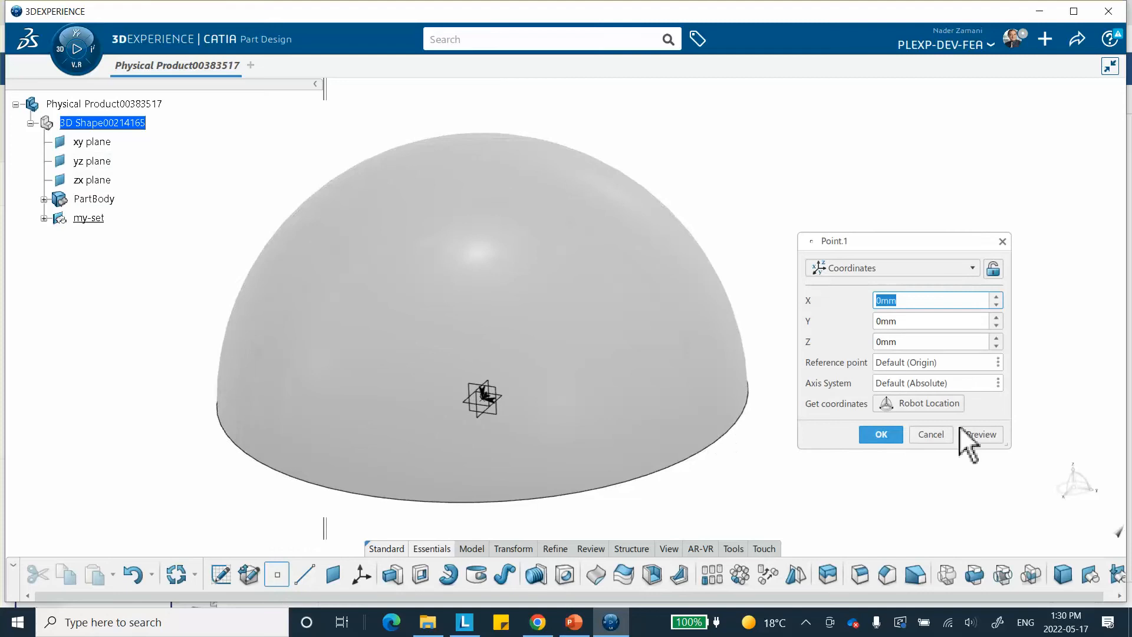
left_click(882, 435)
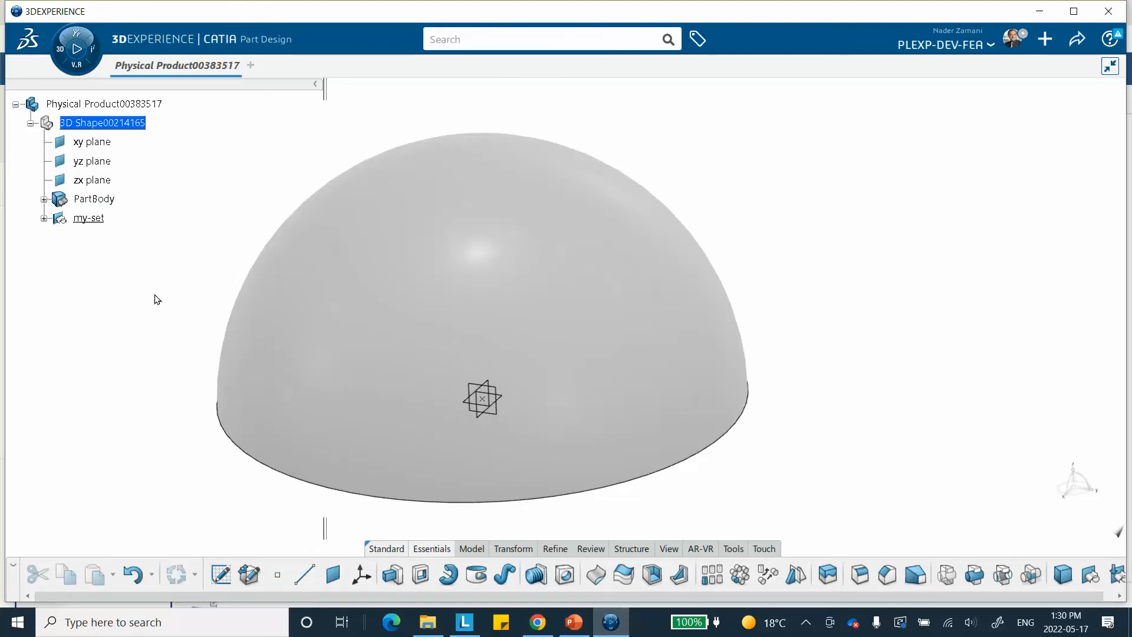
left_click(44, 219)
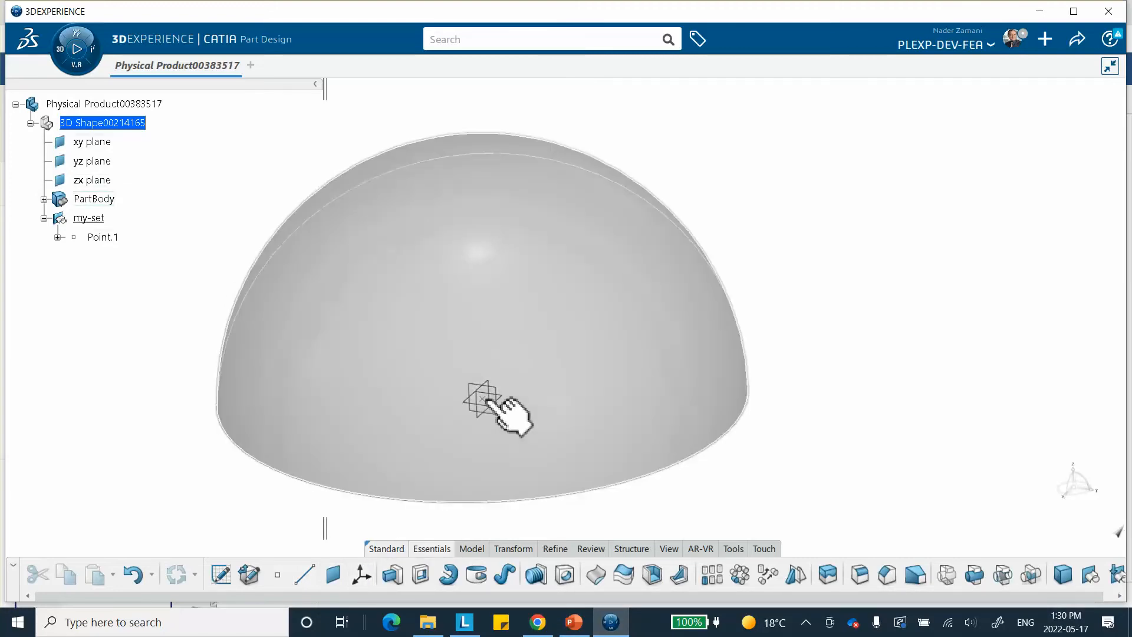
Create a standard axis system with the default computed origin and axes
left_click(361, 575)
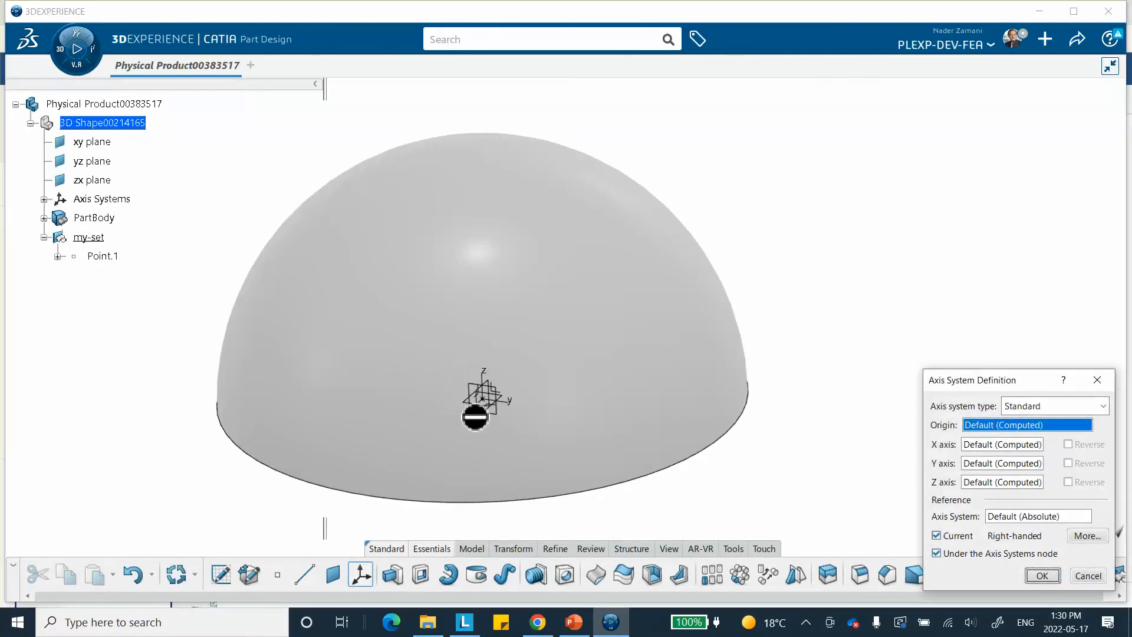
left_click(1043, 575)
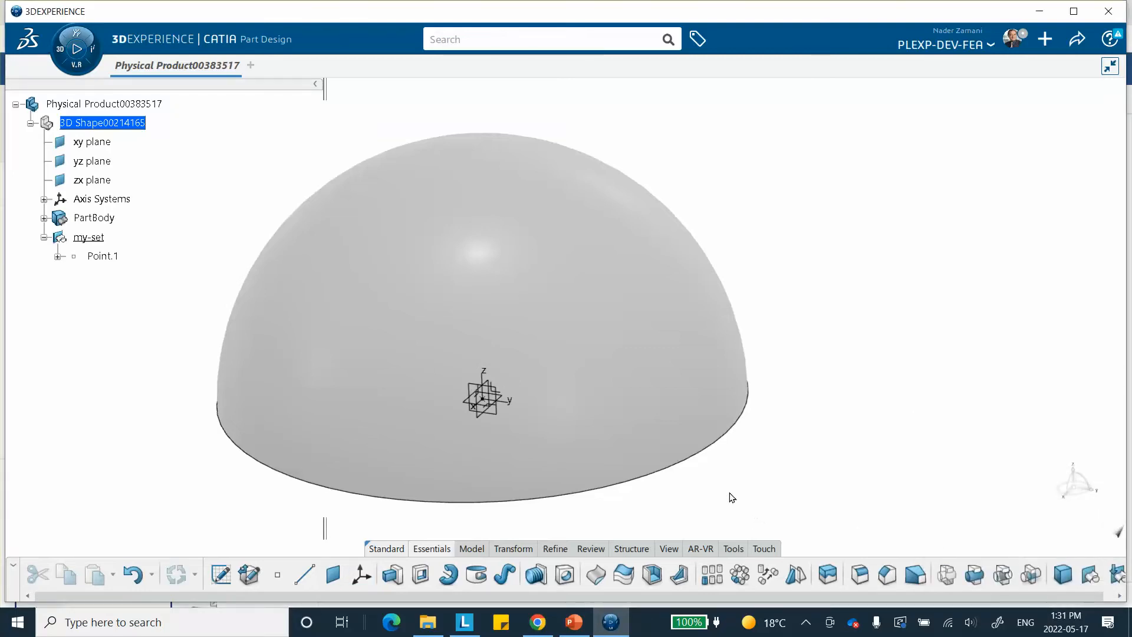
right_click(703, 501)
left_click(761, 353)
middle_click_drag(725, 462, 573, 473)
middle_click_drag(772, 356, 790, 408)
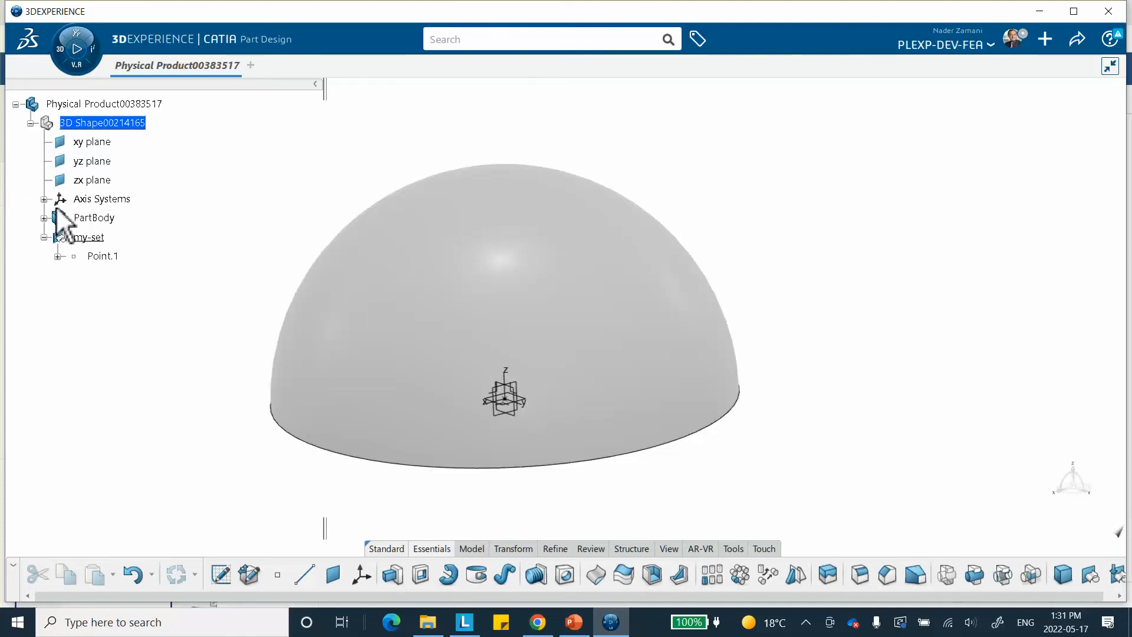
middle_click_drag(791, 409, 830, 409)
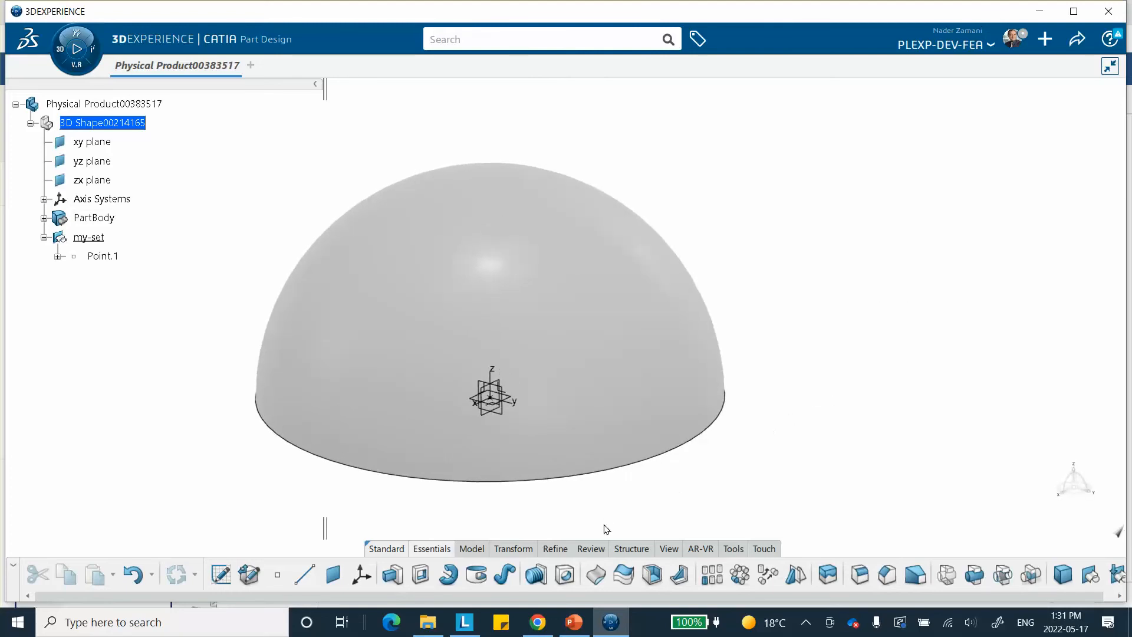
Create a new core material titled axisym
left_click(733, 550)
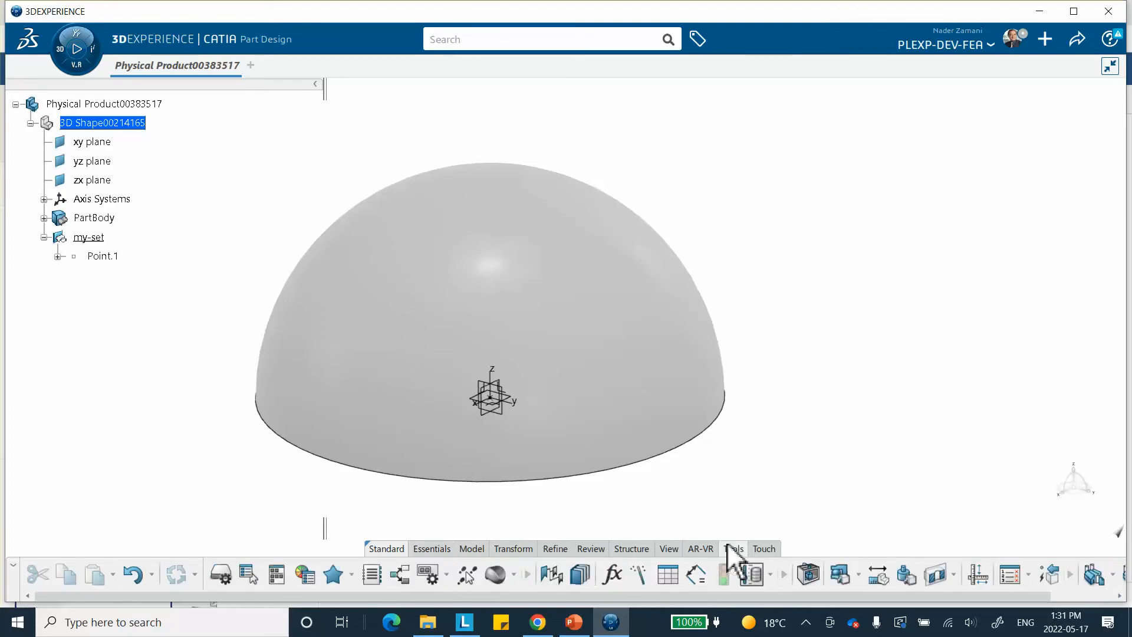
left_click(509, 575)
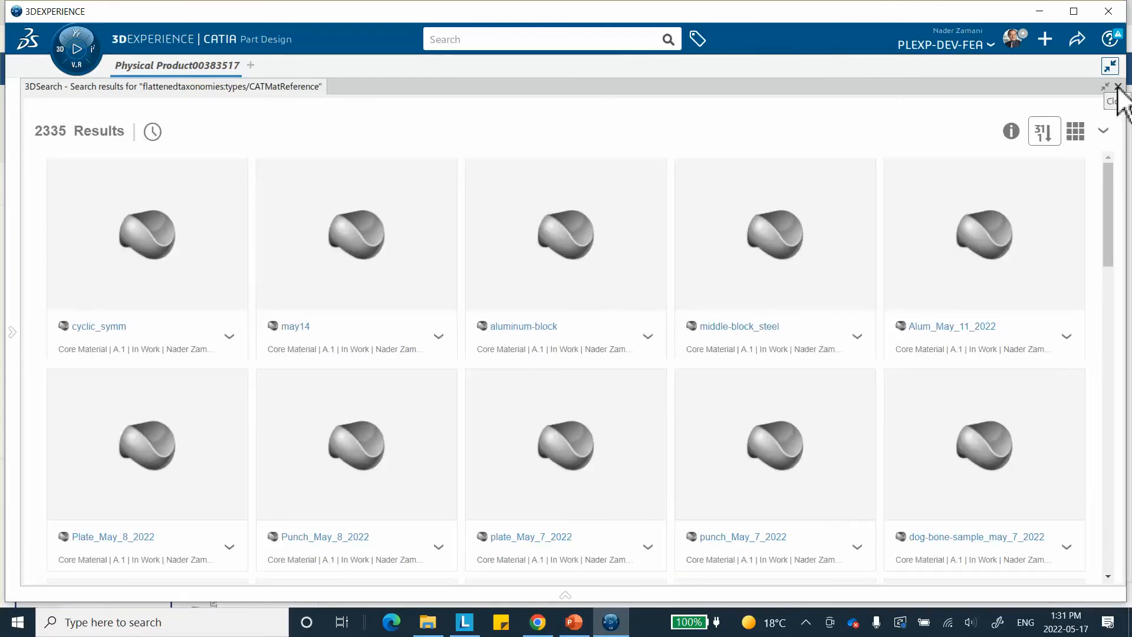
left_click(1118, 87)
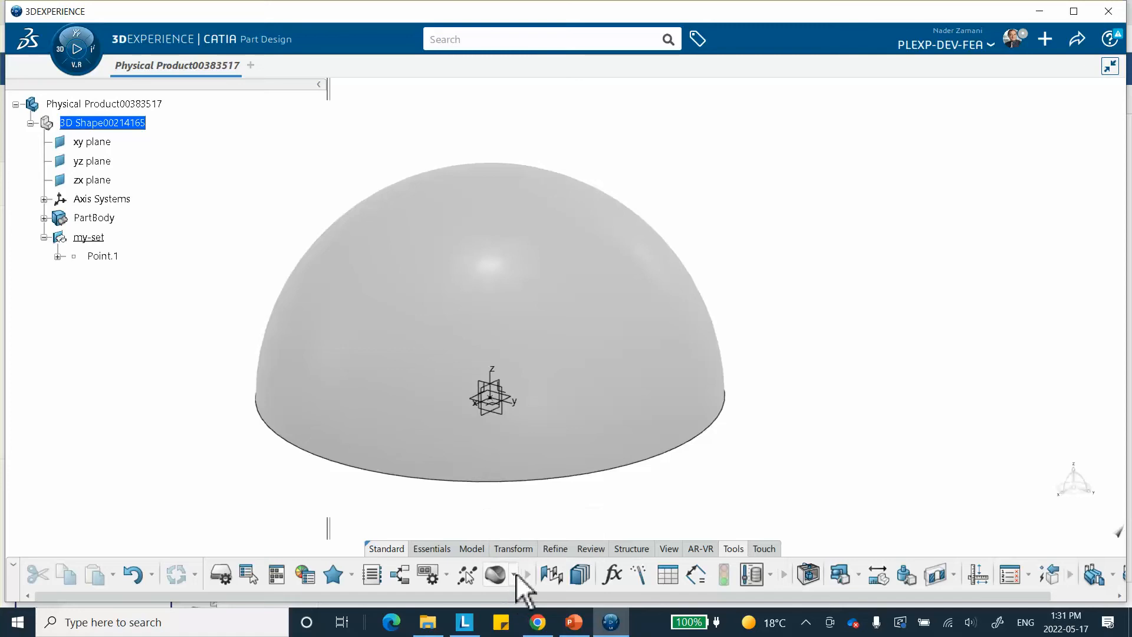
left_click(514, 577)
left_click(541, 517)
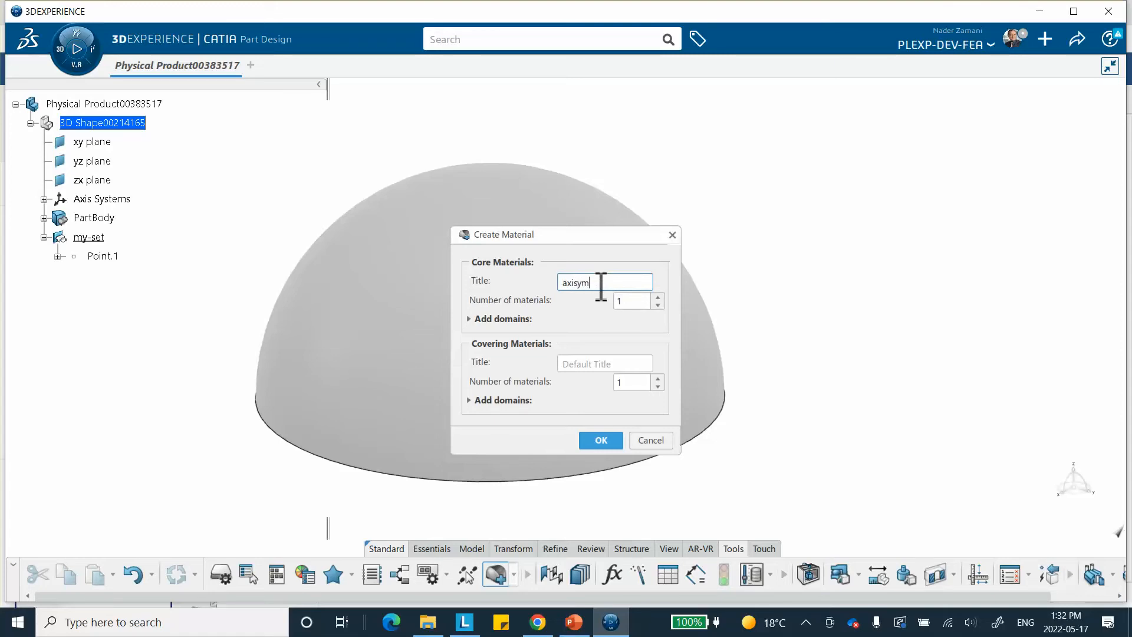
left_click(609, 443)
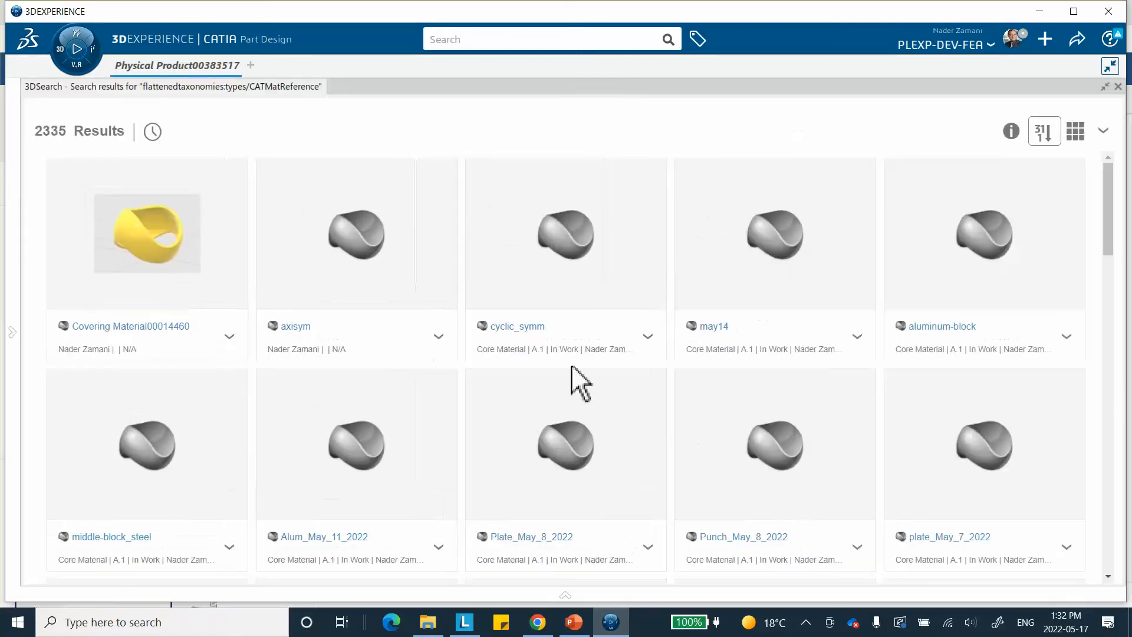
Apply the axisym core material to the root physical product
right_click(362, 243)
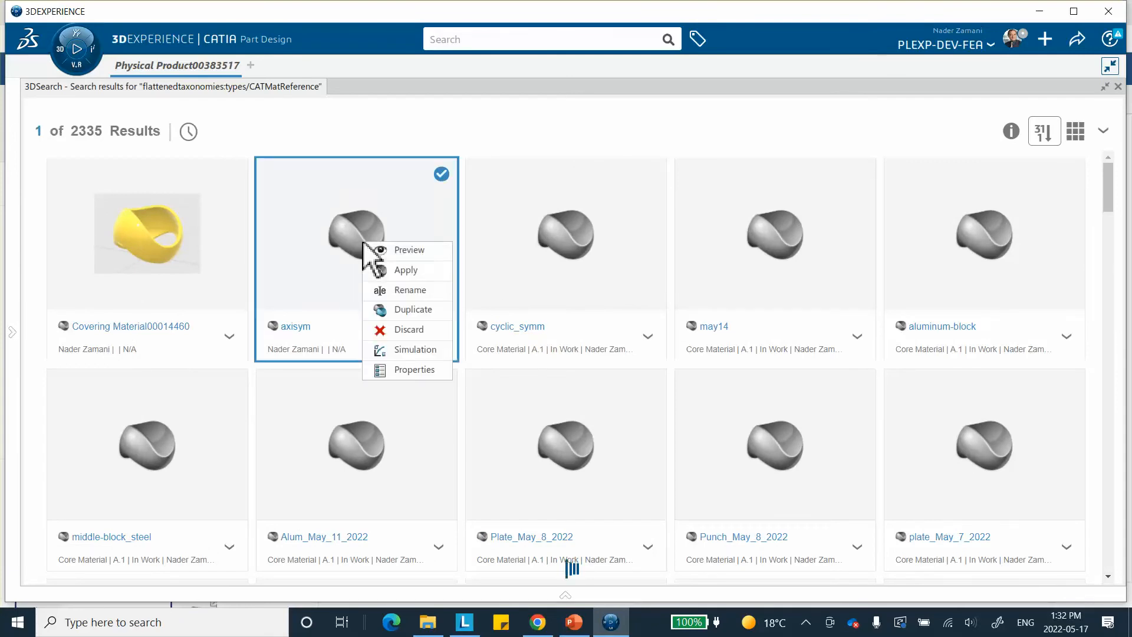
left_click(397, 268)
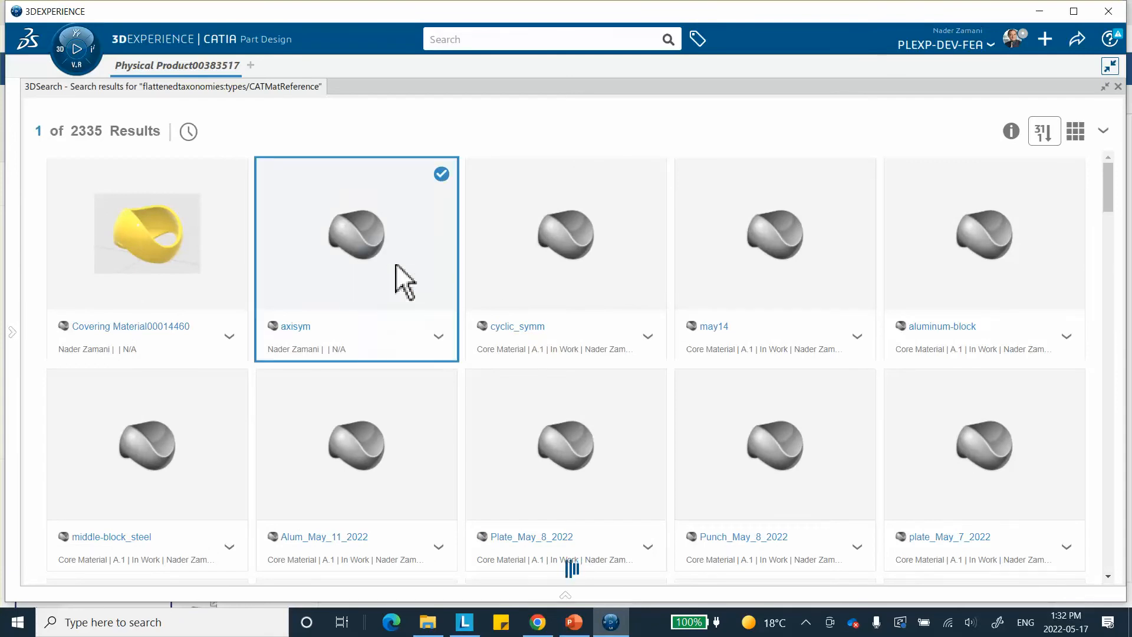
left_click(1118, 86)
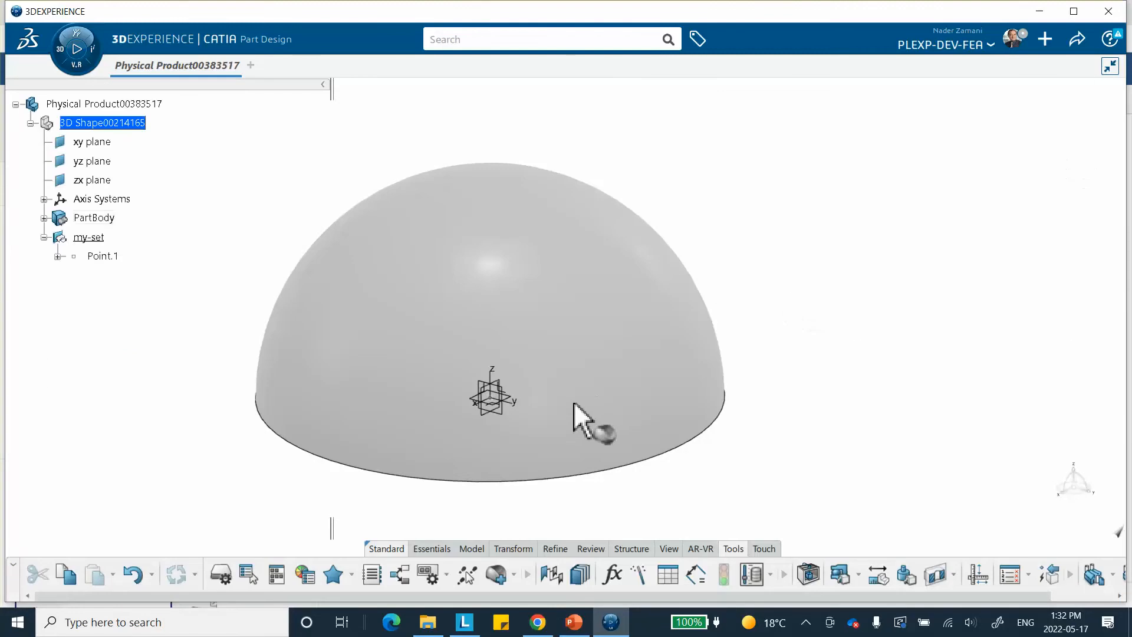
left_click(139, 103)
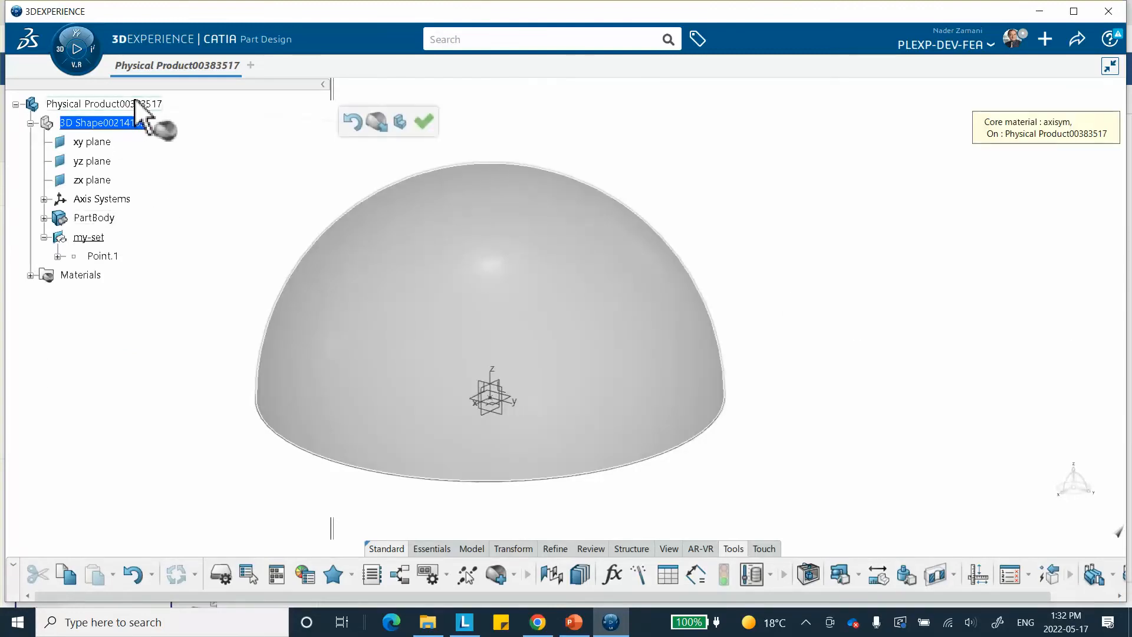
left_click(424, 121)
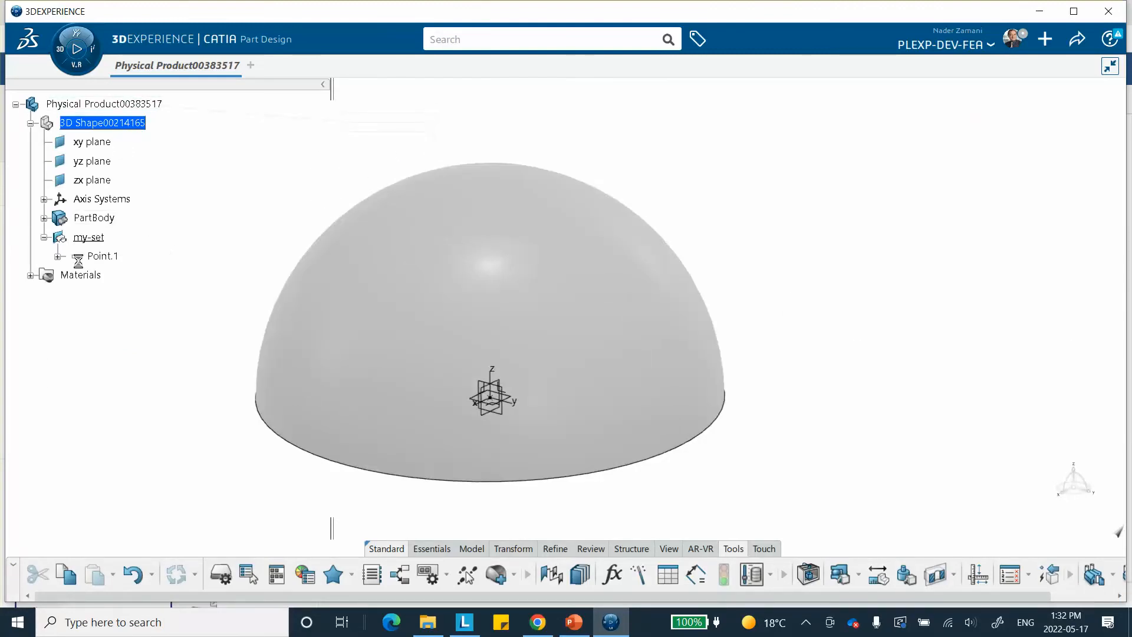
Open the definition of the simulation domain belonging to the product's axisym material
left_click(31, 275)
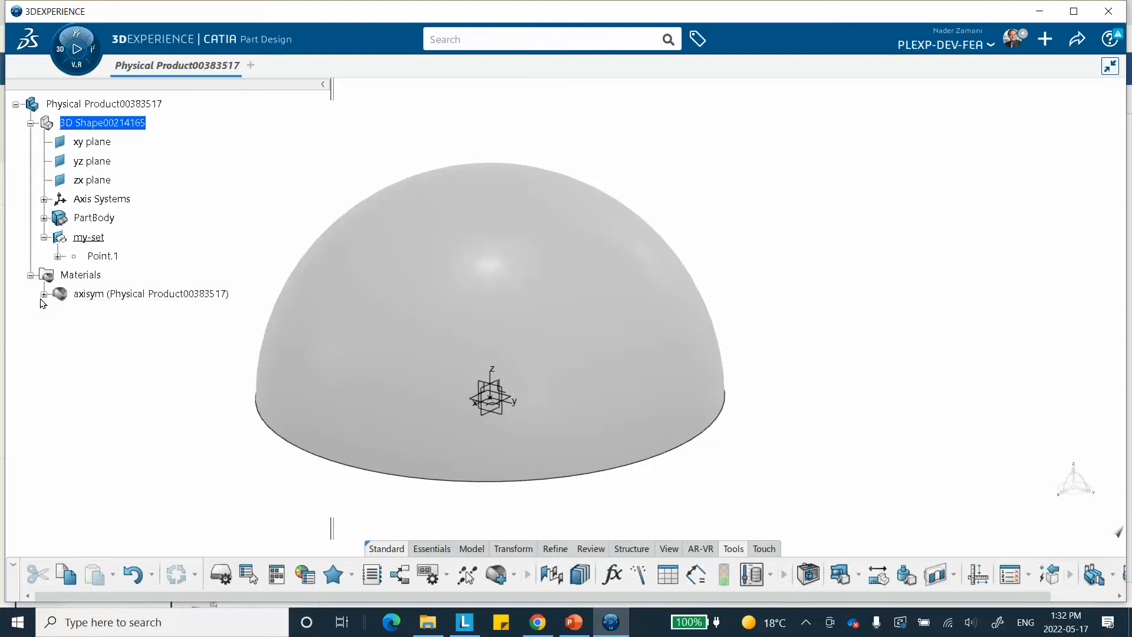
left_click(44, 294)
left_click(126, 313)
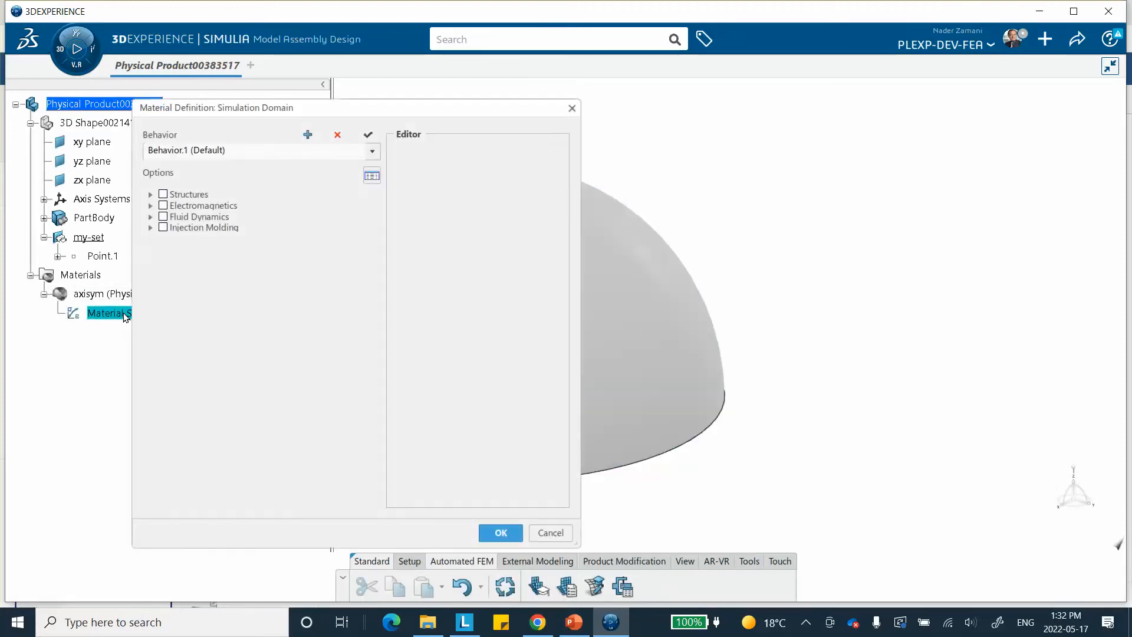
Enable isotropic Elastic behavior under Abaqus Multiphysics mechanical elasticity with Young's modulus 200000 MPa and Poisson's ratio 0.3
left_click(151, 194)
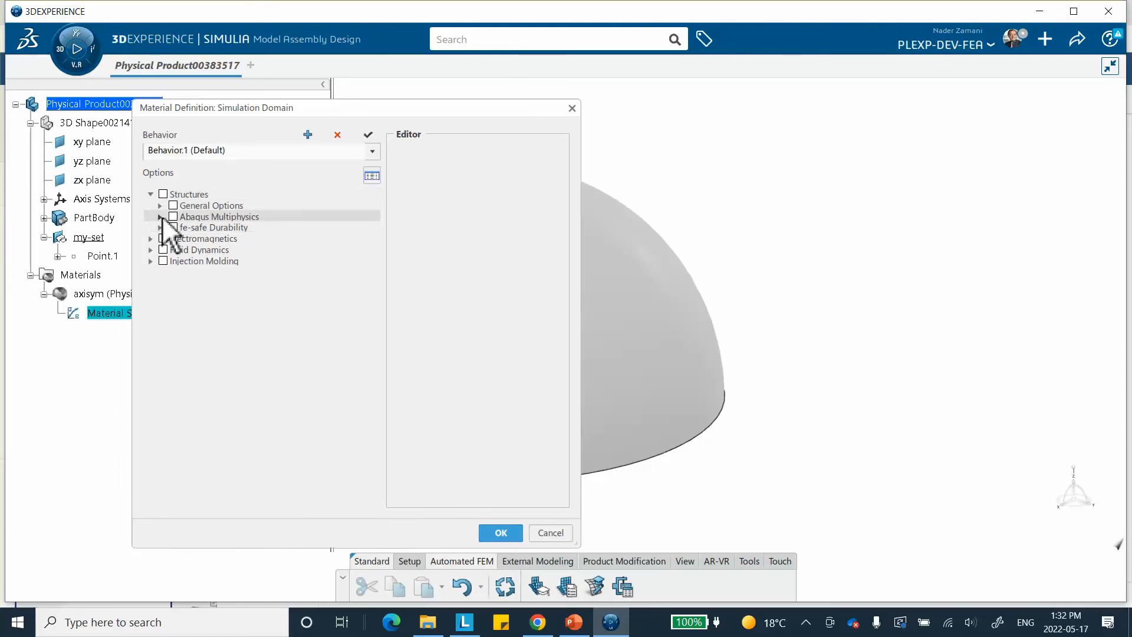
left_click(161, 217)
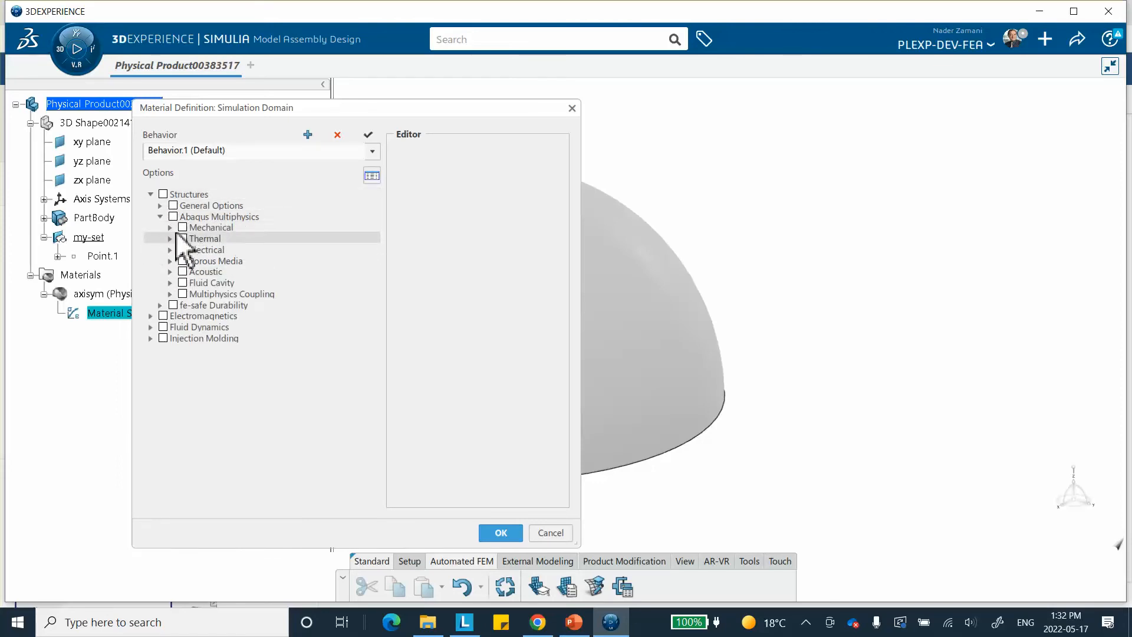
left_click(170, 227)
left_click(180, 238)
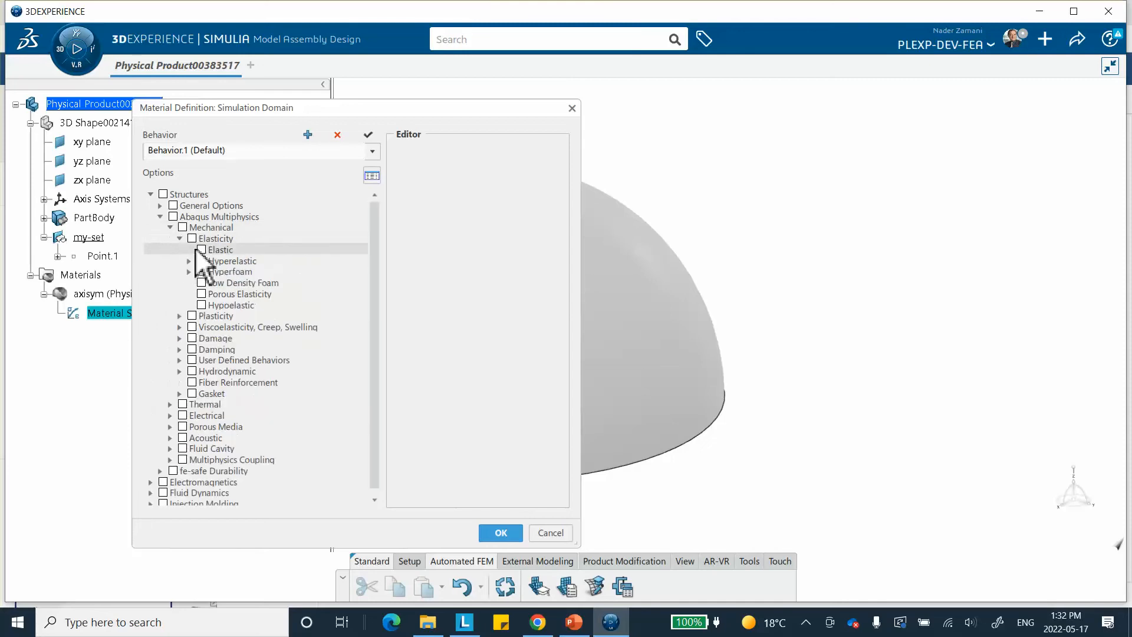
left_click(202, 249)
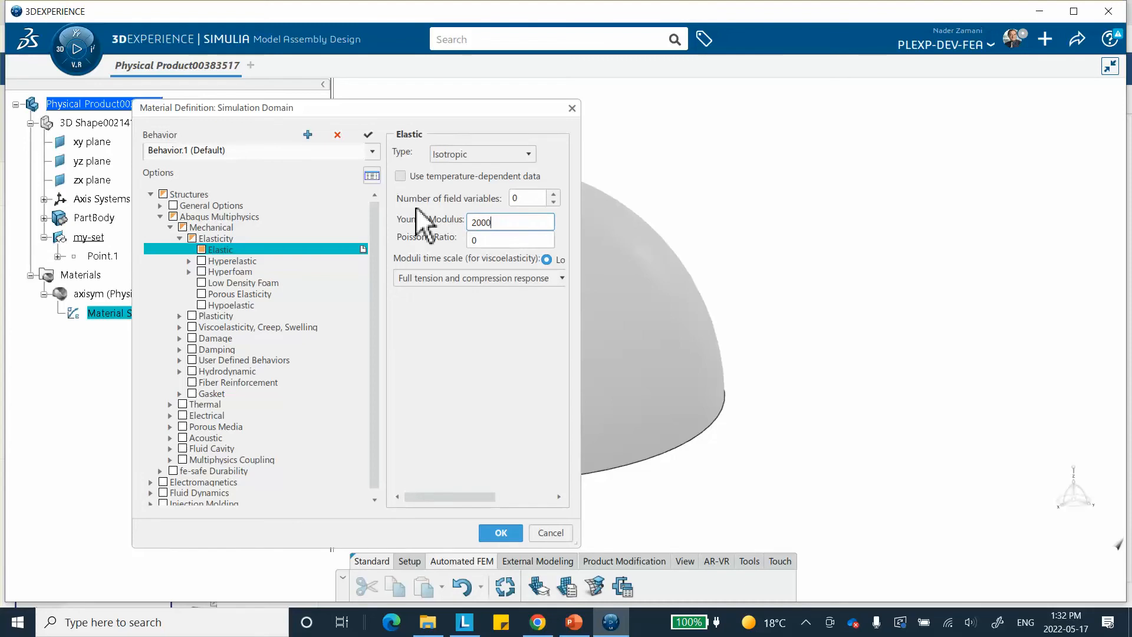
left_click(492, 242)
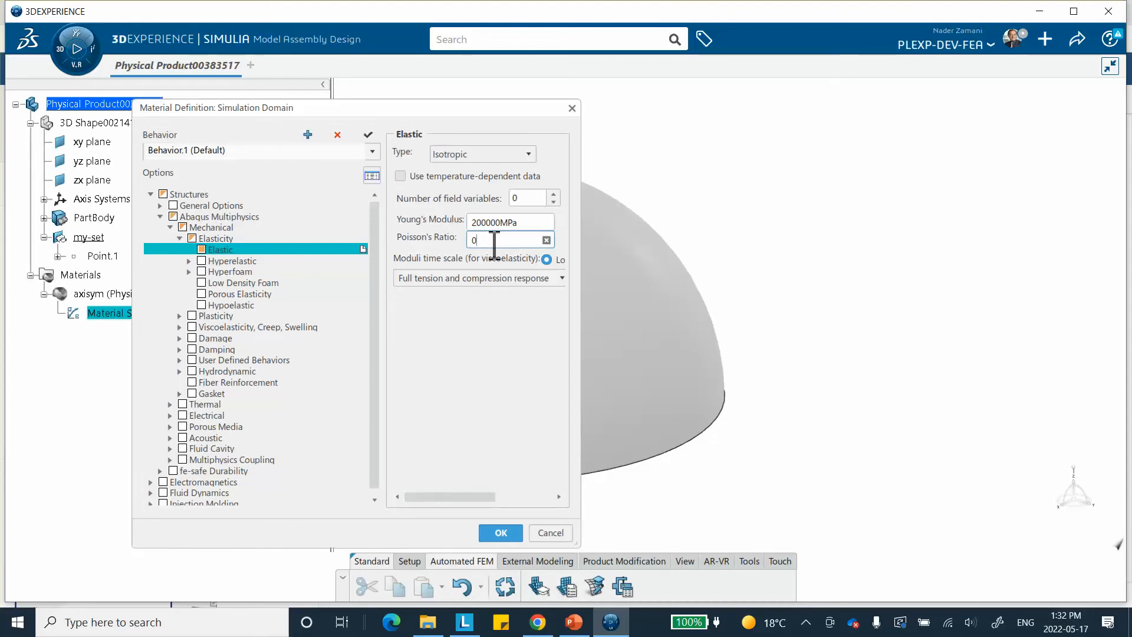
type("0.3")
left_click(500, 533)
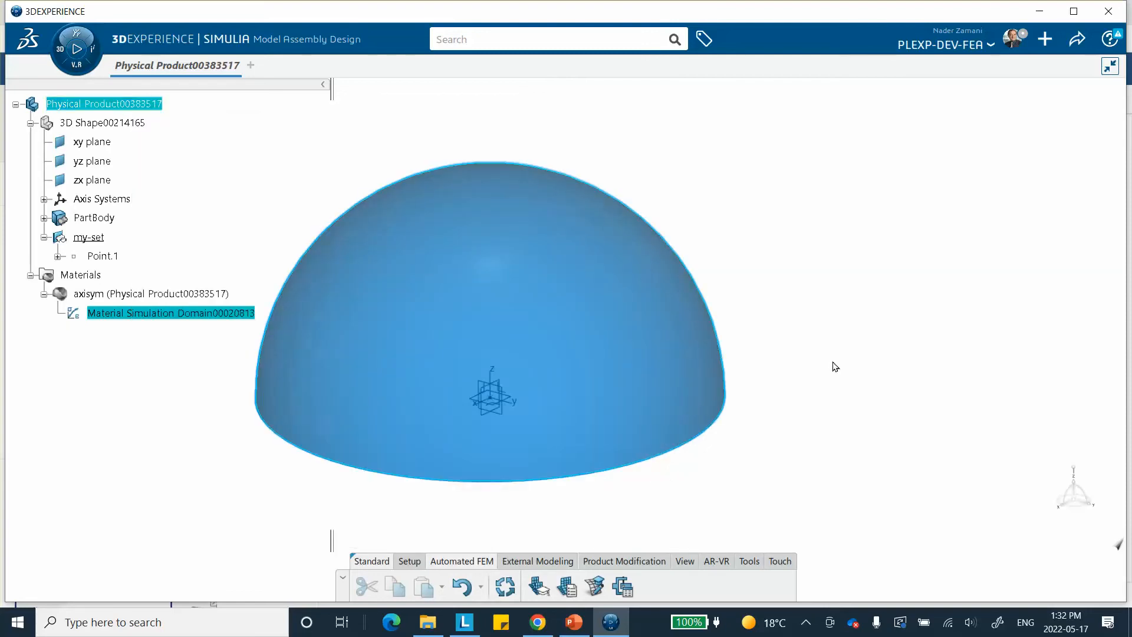
left_click(834, 367)
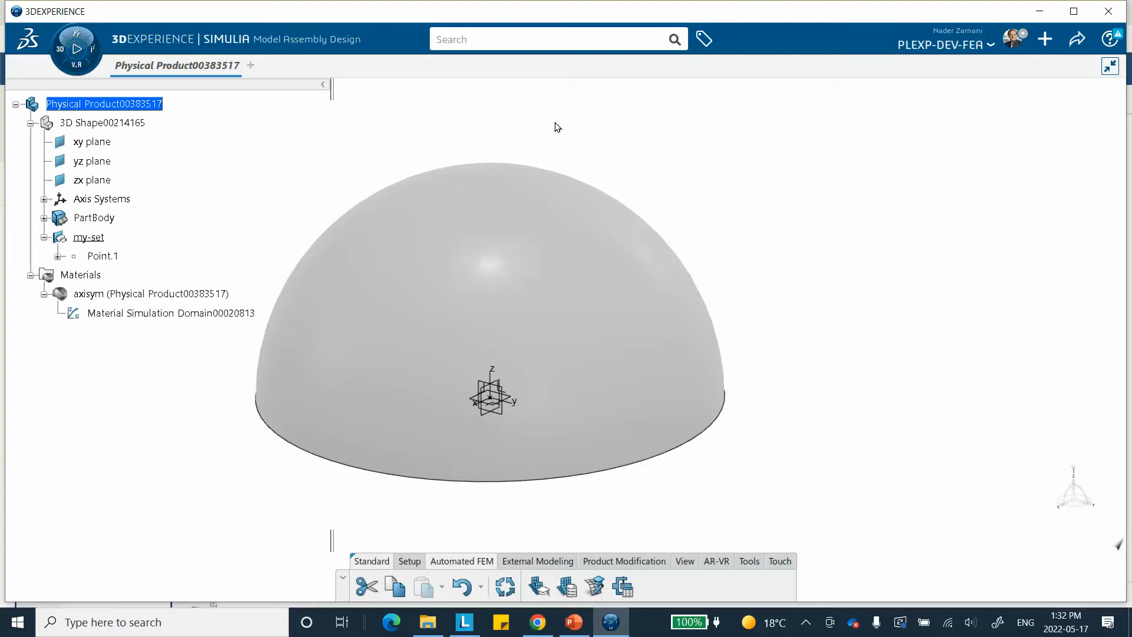
right_click(559, 125)
left_click(453, 139)
left_click(61, 56)
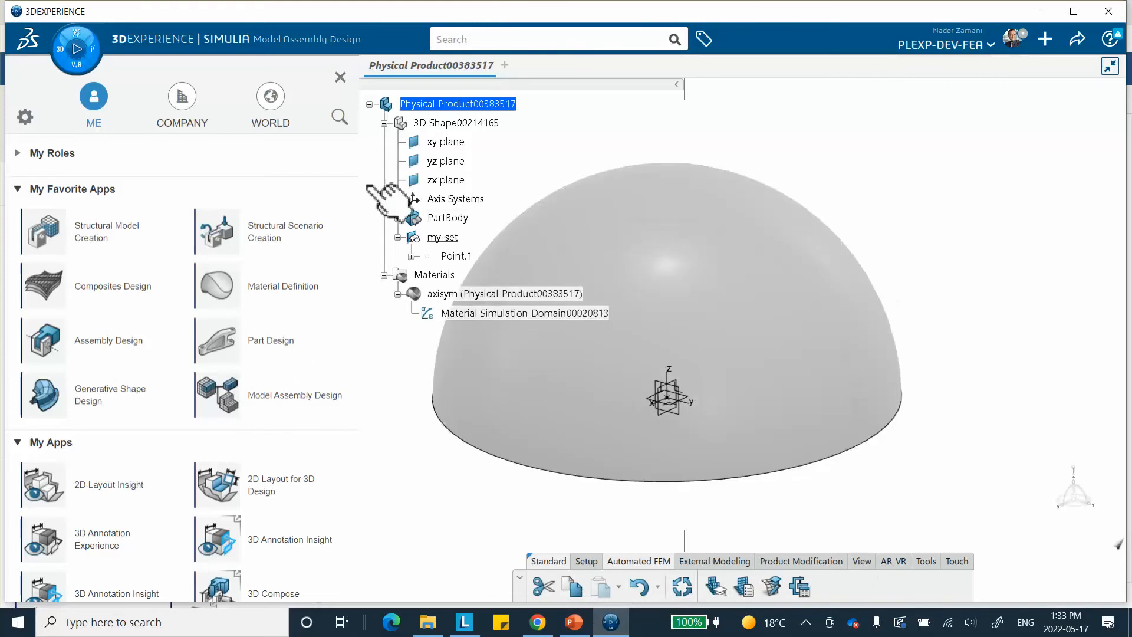
left_click(340, 77)
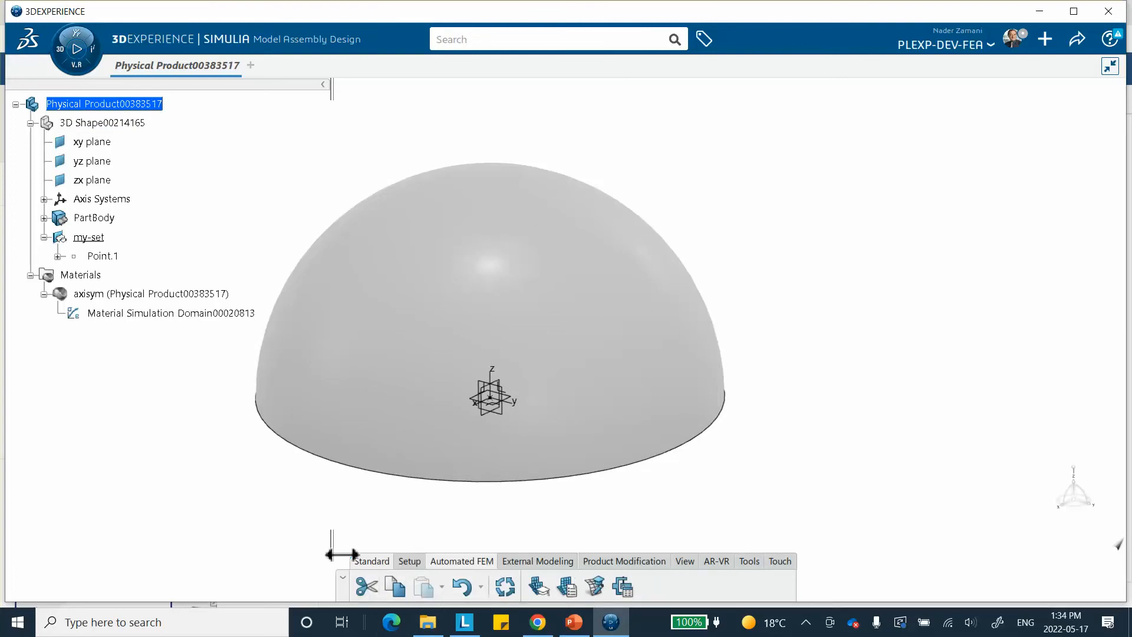
left_click(65, 53)
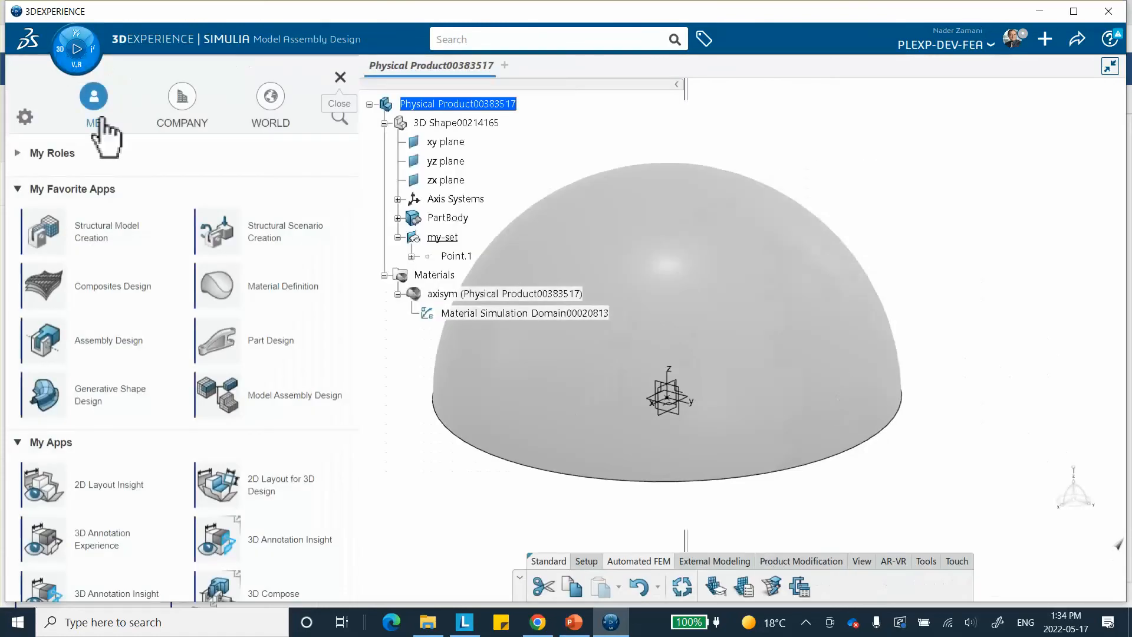
left_click(263, 401)
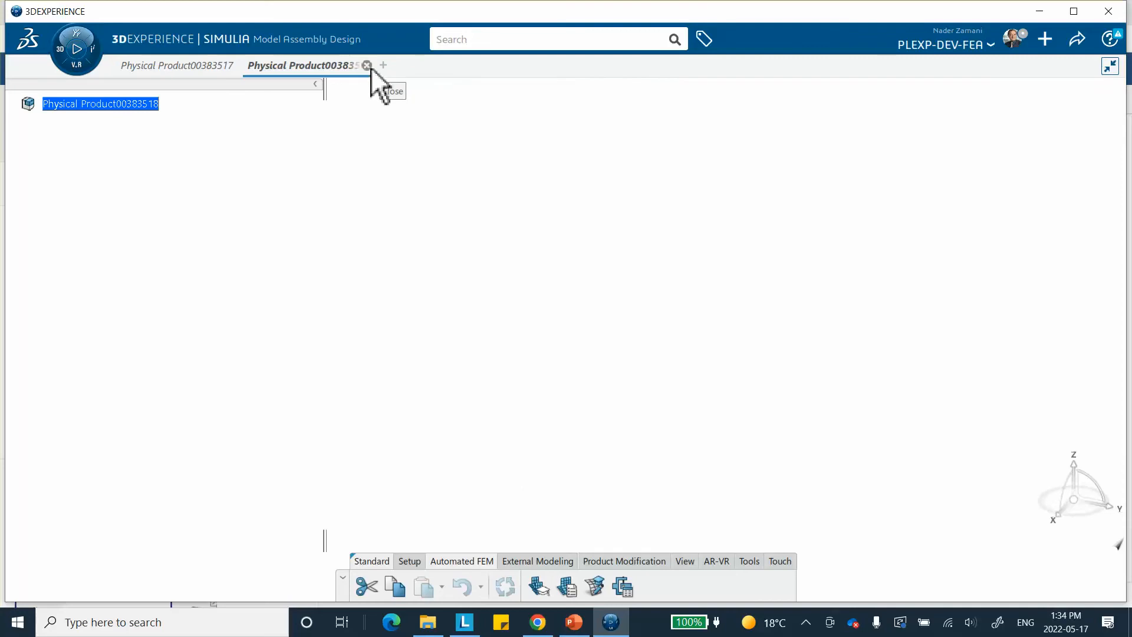
left_click(367, 64)
left_click(592, 366)
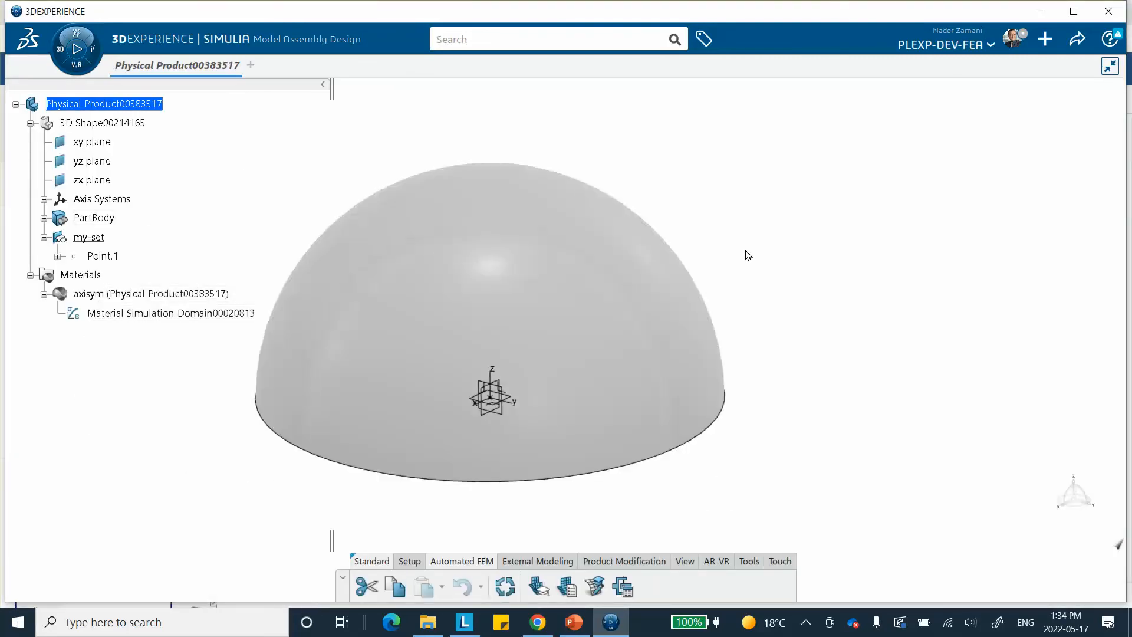
Switch to the PowerPoint deck, consult slide 5 on the Automated FEM command and Axisymmetry FEM settings, and return to 3DEXPERIENCE
left_click(573, 622)
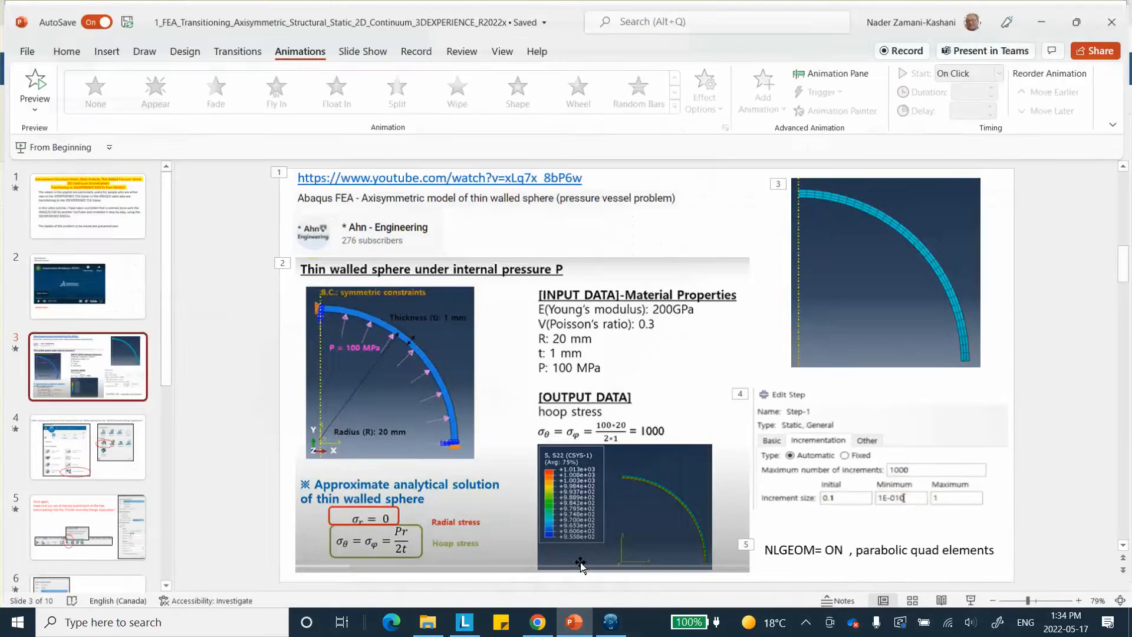
scroll(117, 425, "down", 3)
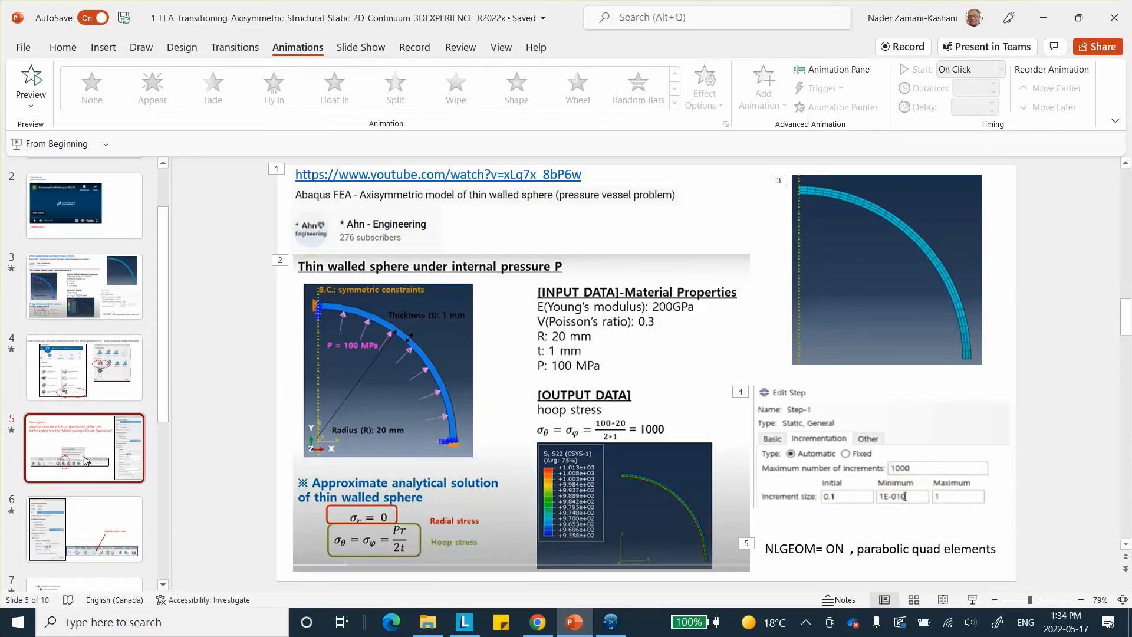
left_click(123, 442)
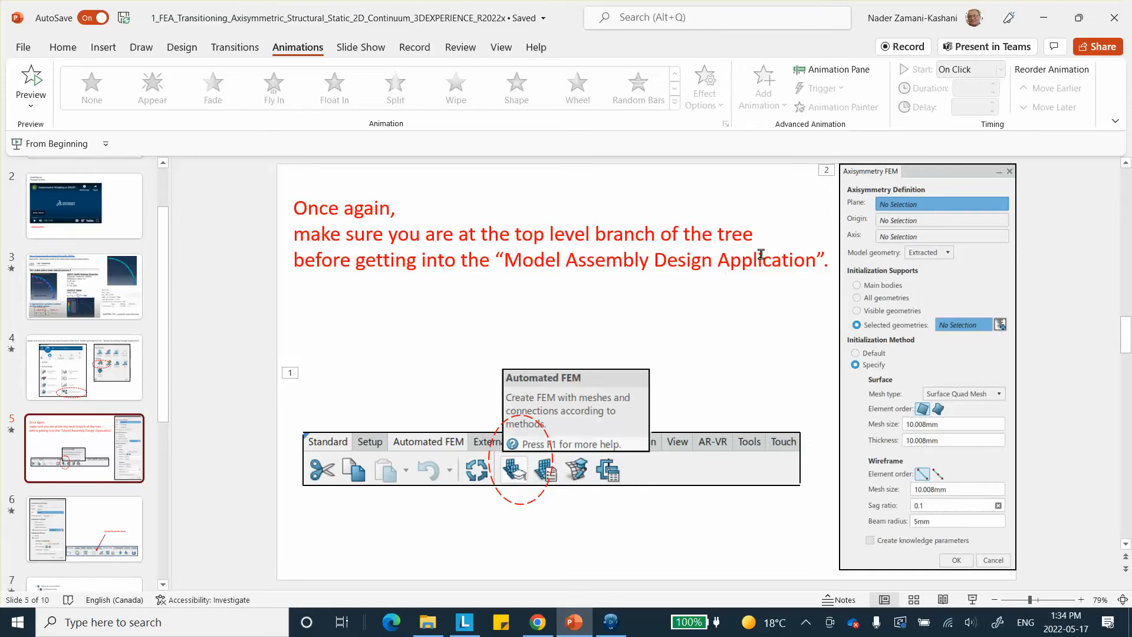
left_click(1047, 21)
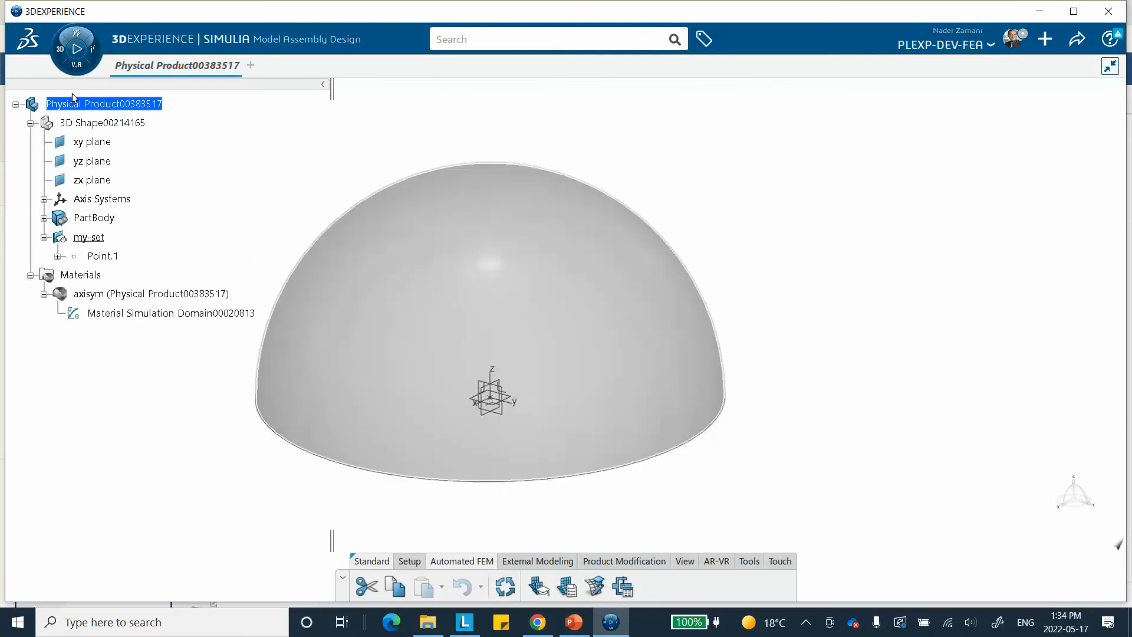
Start an axisymmetric Automated FEM using the yz plane, origin Point.1, the Z axis and PartBody as the selected geometry
left_click(540, 584)
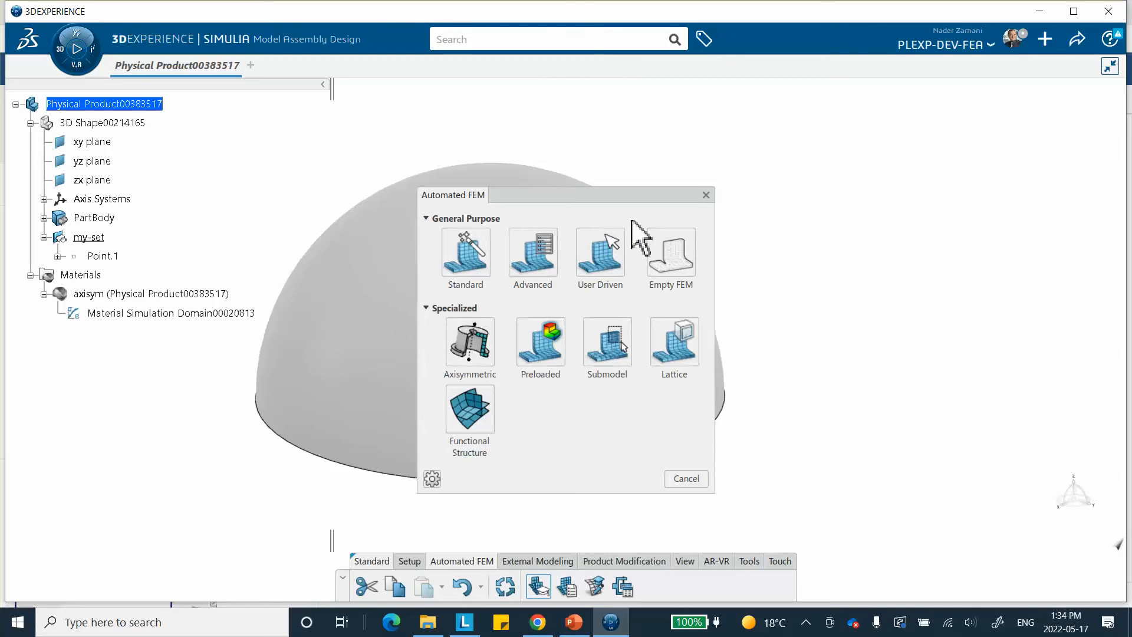
left_click(462, 344)
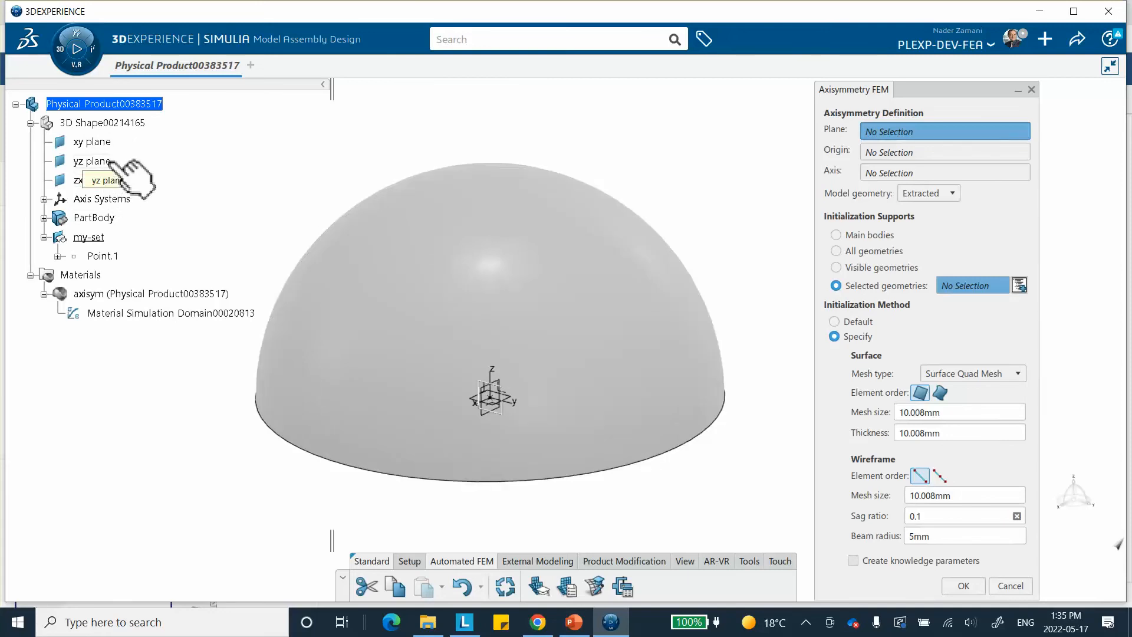
left_click(95, 161)
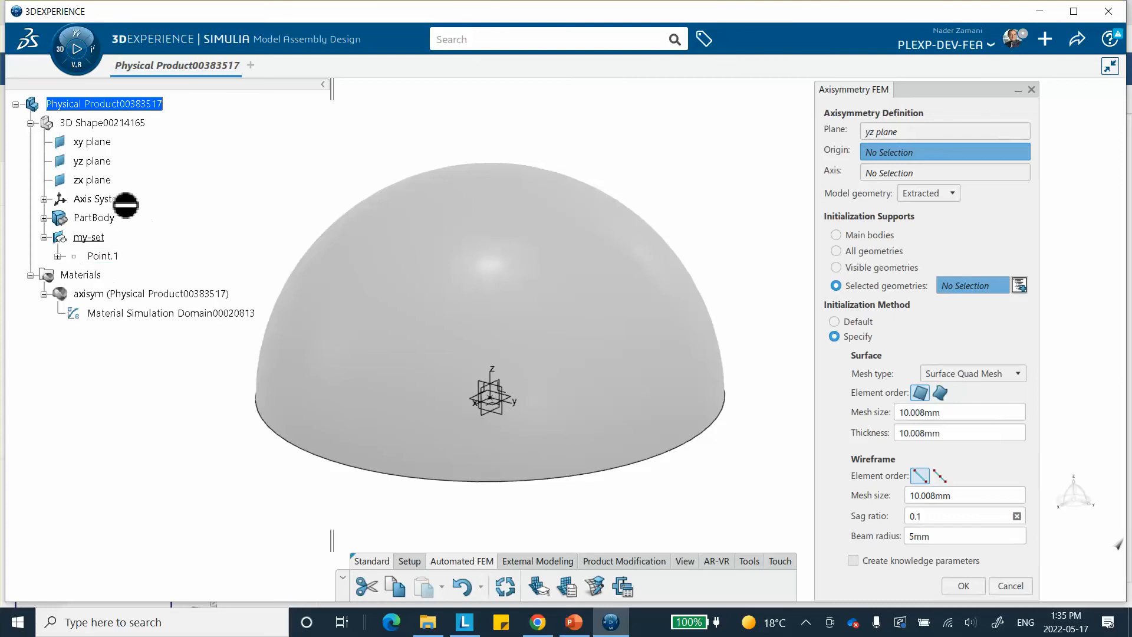
left_click(115, 257)
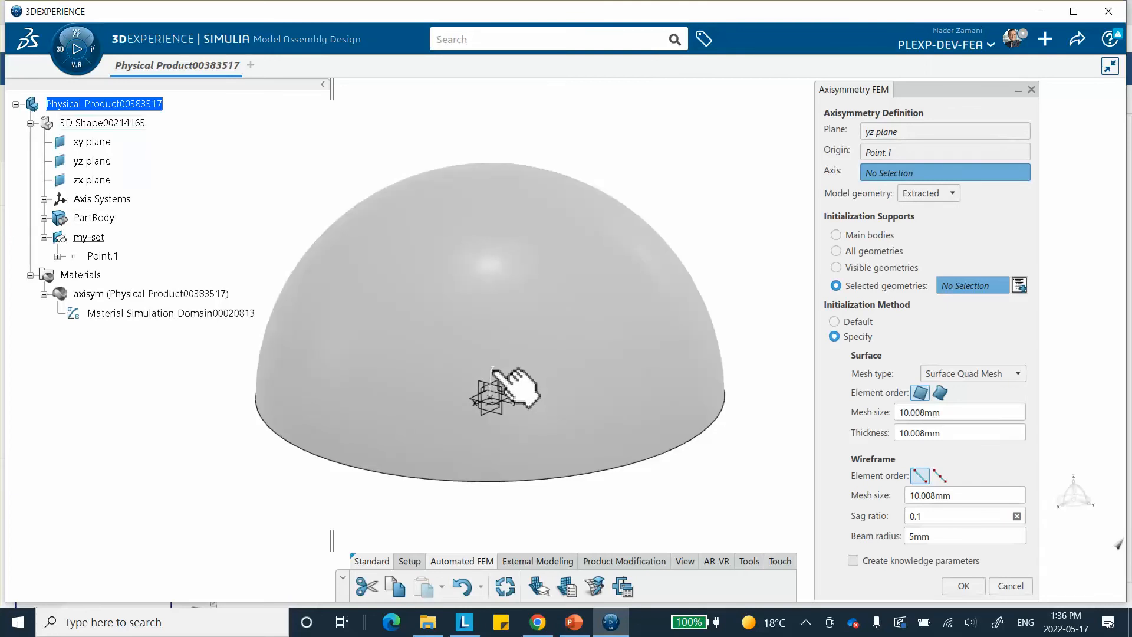
left_click(494, 371)
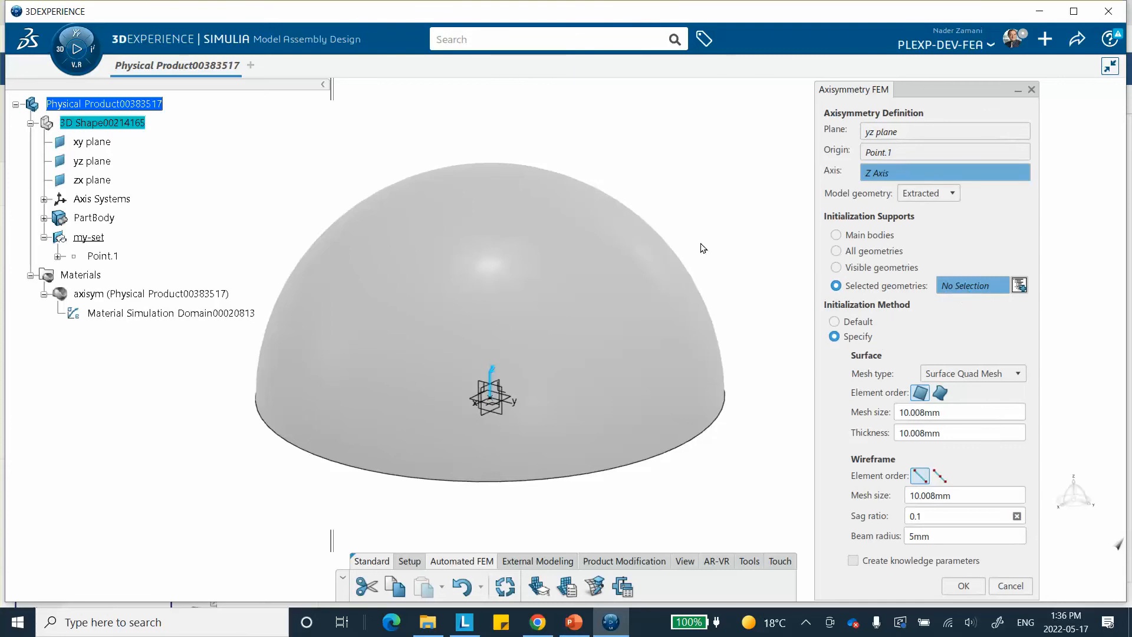
left_click(571, 257)
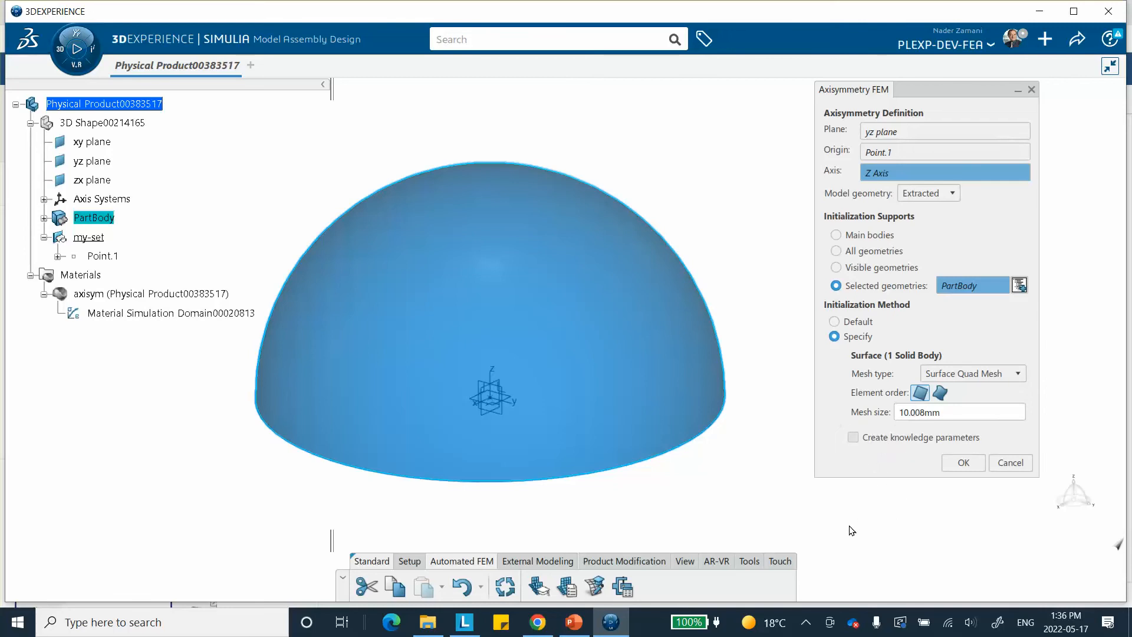
Create the axisymmetric finite element model with a 4 mm mesh size, consulting the reference mesh on PowerPoint slide 3 before confirming
double_click(942, 413)
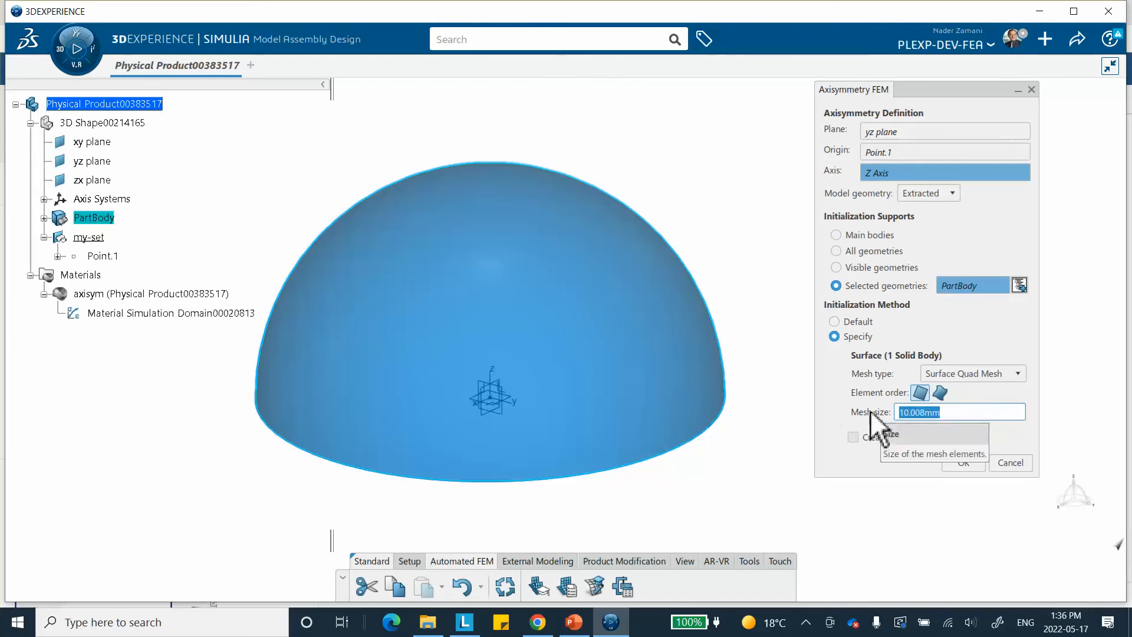
type("4")
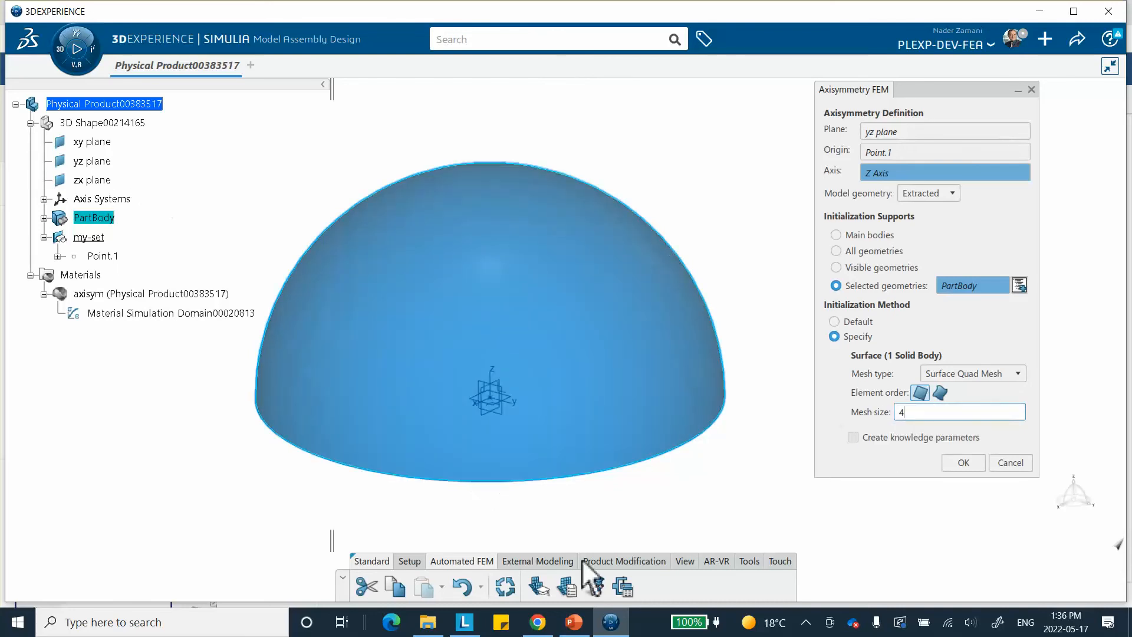
left_click(574, 622)
left_click(70, 275)
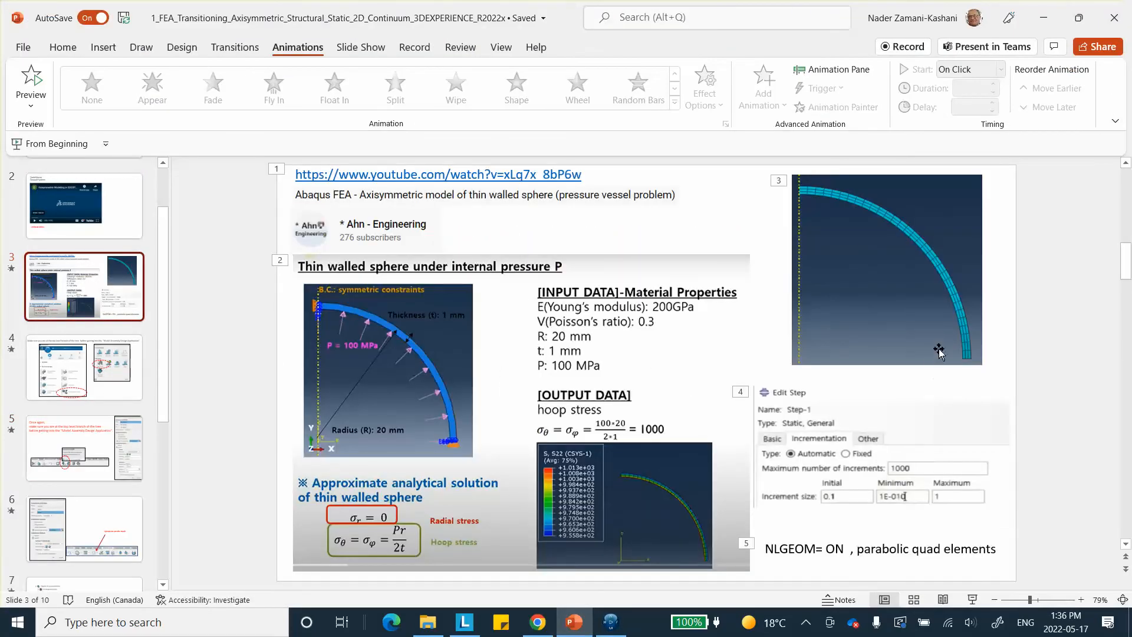
left_click(1047, 21)
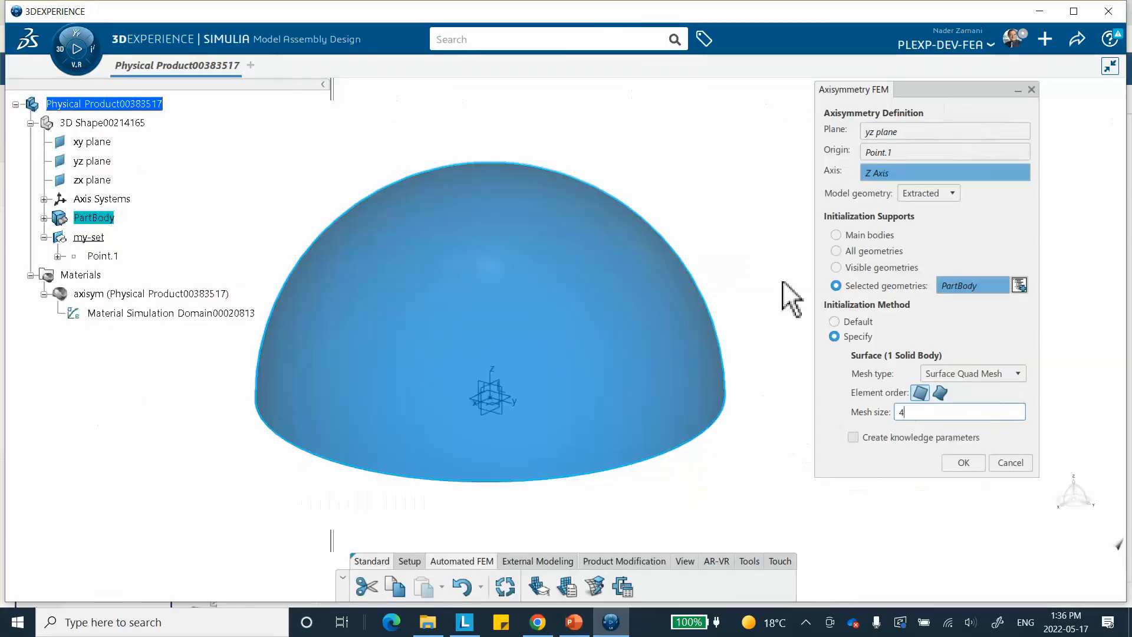
left_click(961, 462)
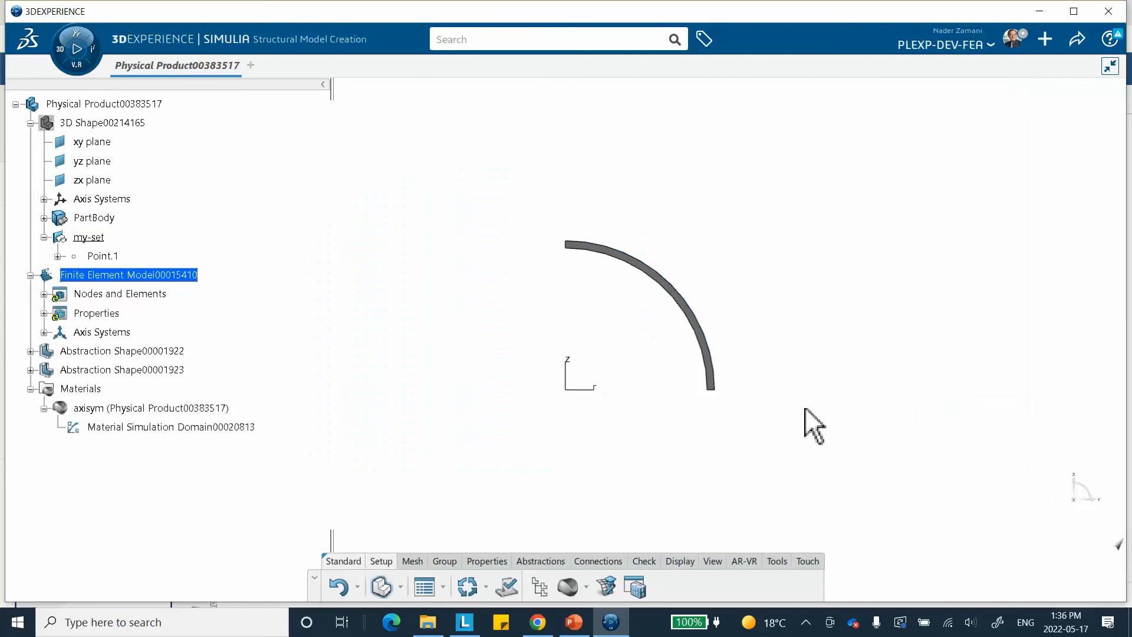
Open all parameters of Surface Quad Mesh.1 under Nodes and Elements and mesh the arc section at 1 mm
middle_click_drag(767, 354, 663, 262)
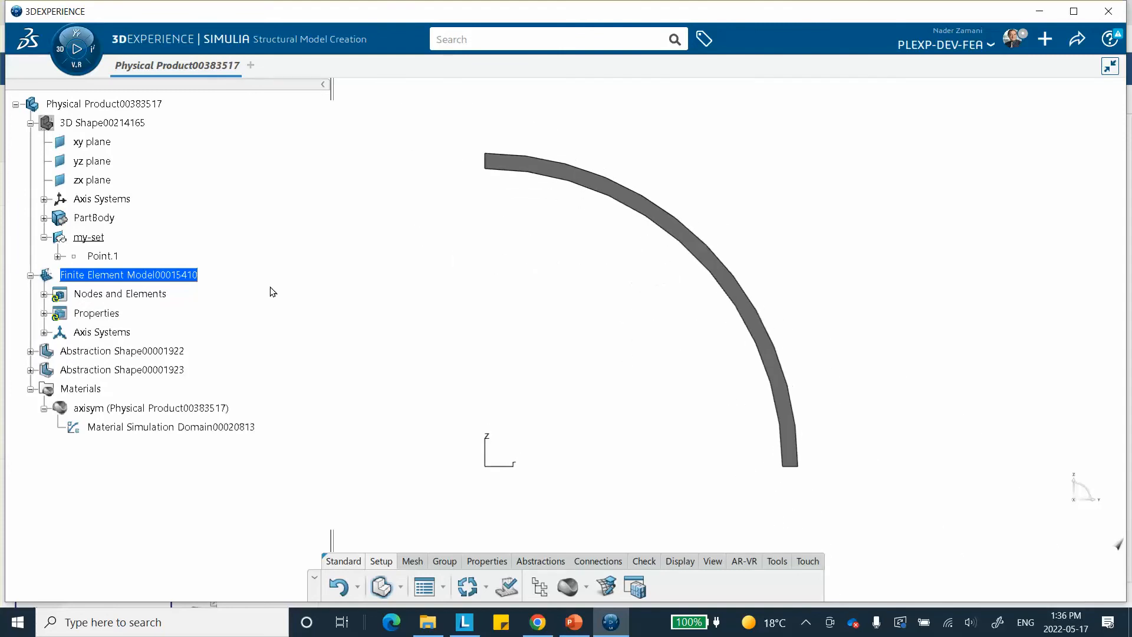
left_click(44, 294)
double_click(133, 313)
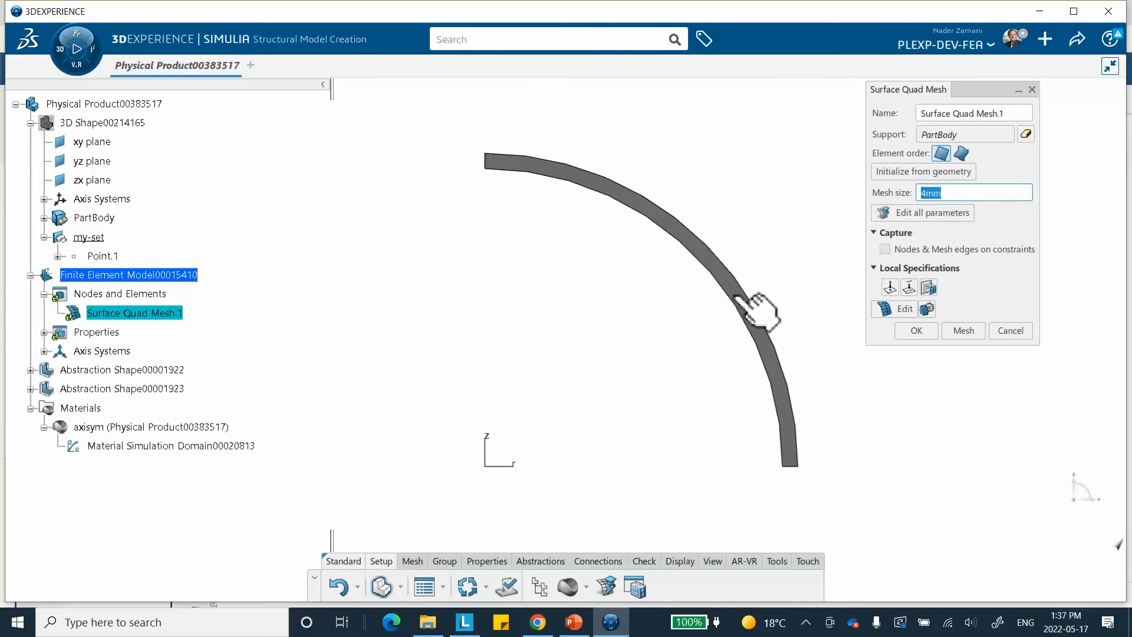
left_click(926, 213)
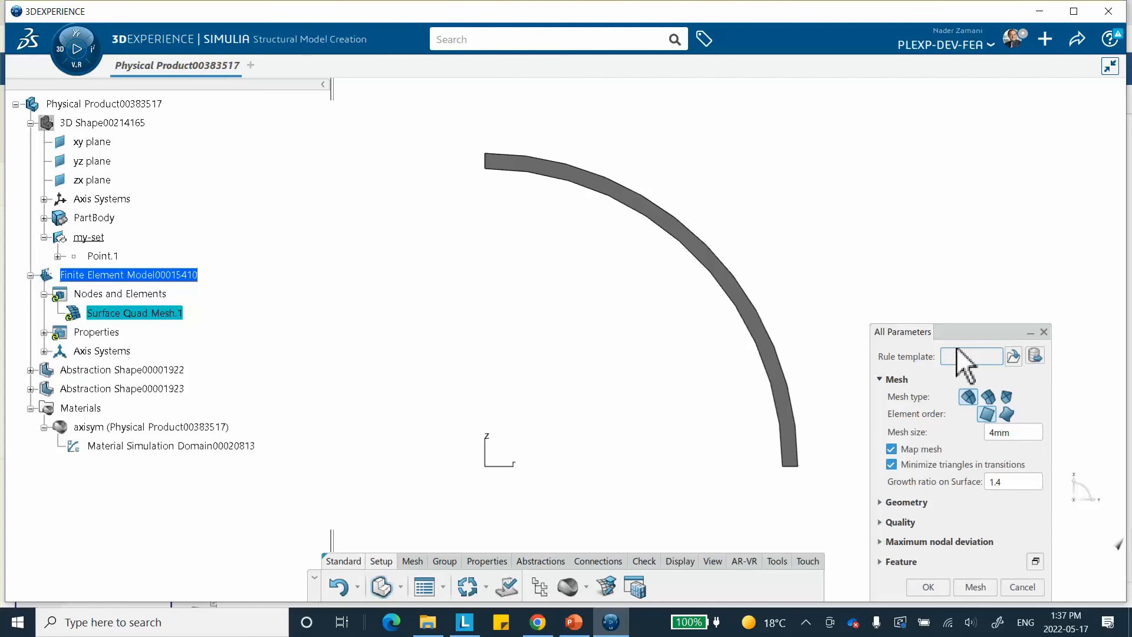
left_click_drag(961, 332, 944, 209)
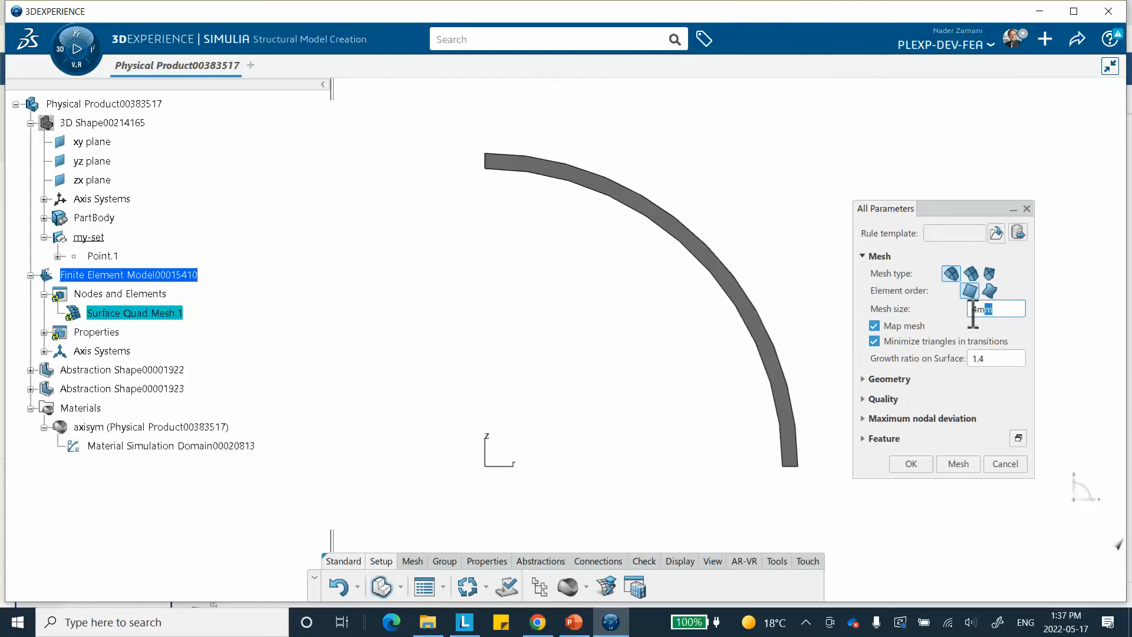
type("1")
left_click(958, 465)
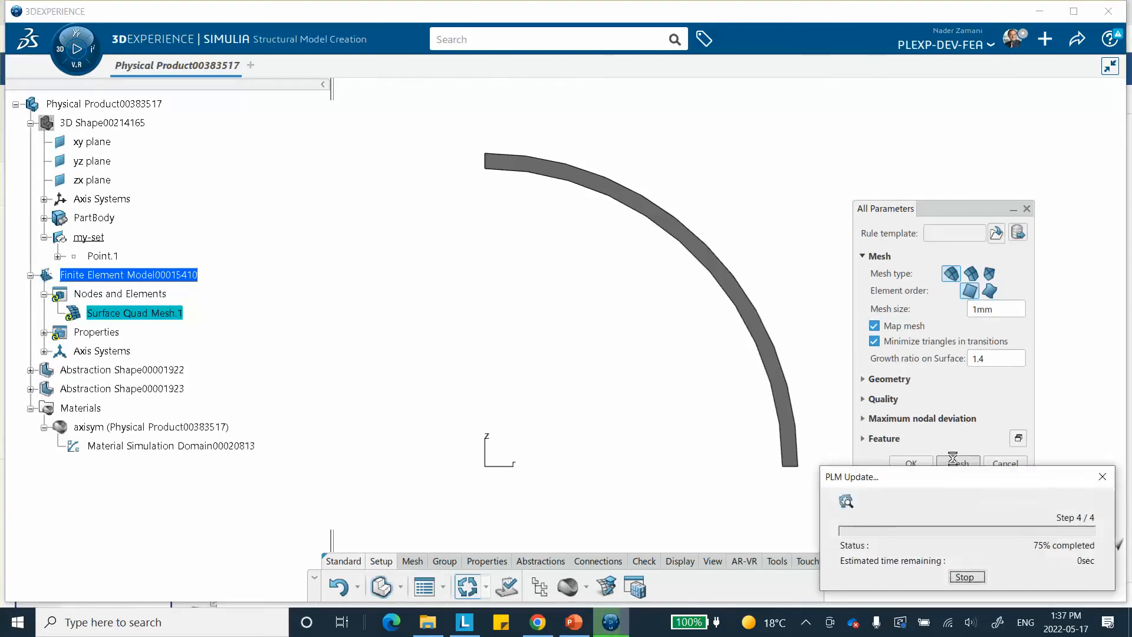
Regenerate the surface quad mesh with a mesh size of 0.5 mm
middle_click_drag(789, 359, 755, 399)
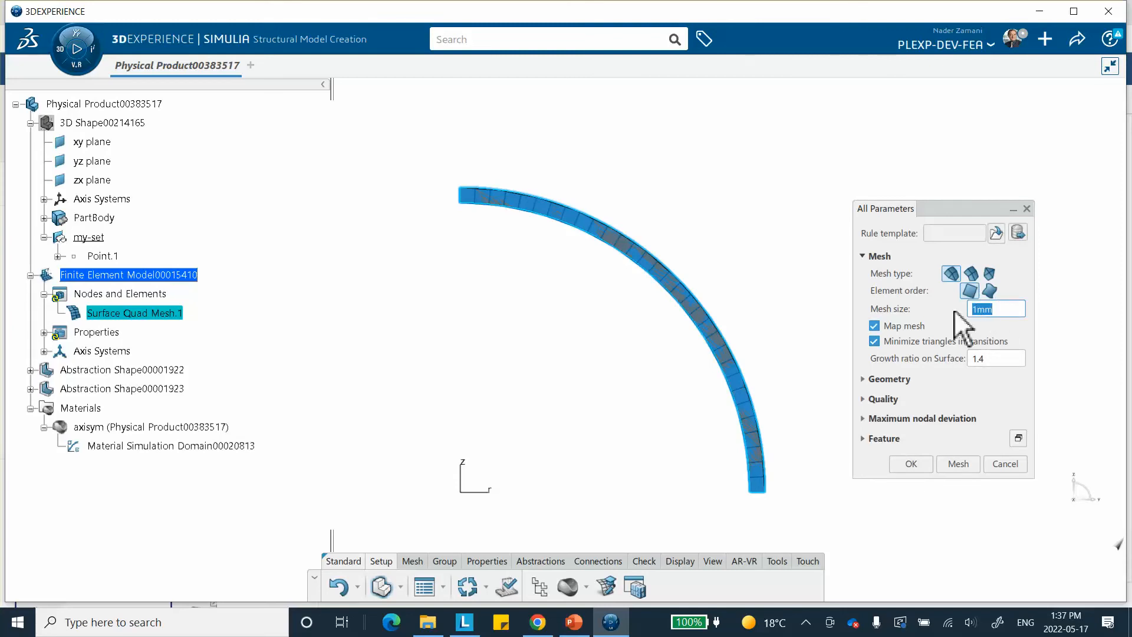
type("4")
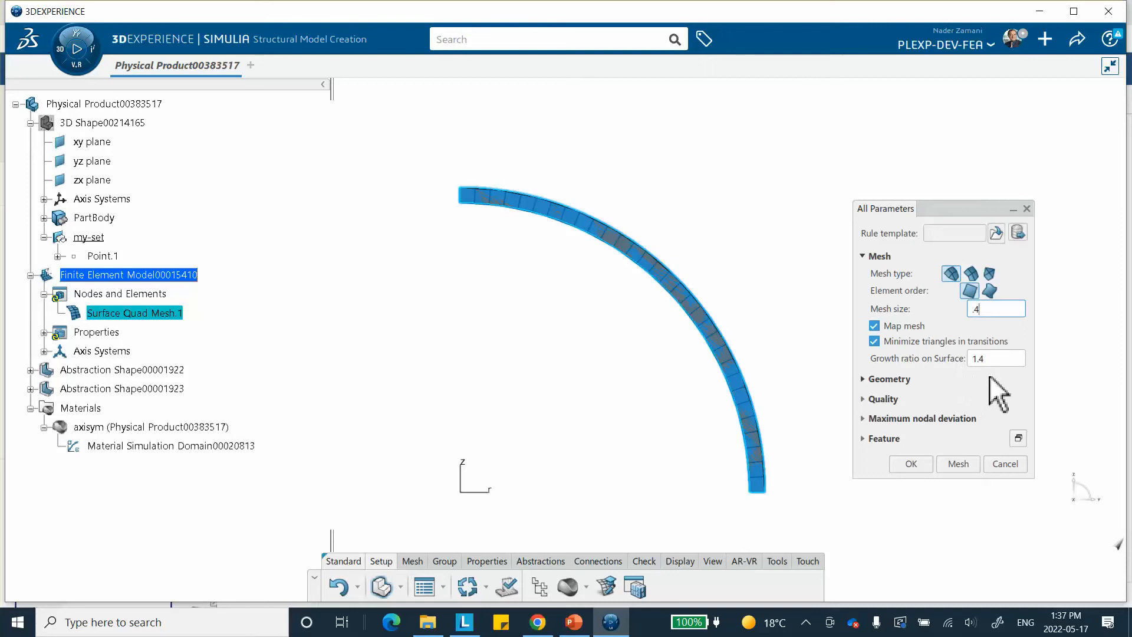
key("BackSpace")
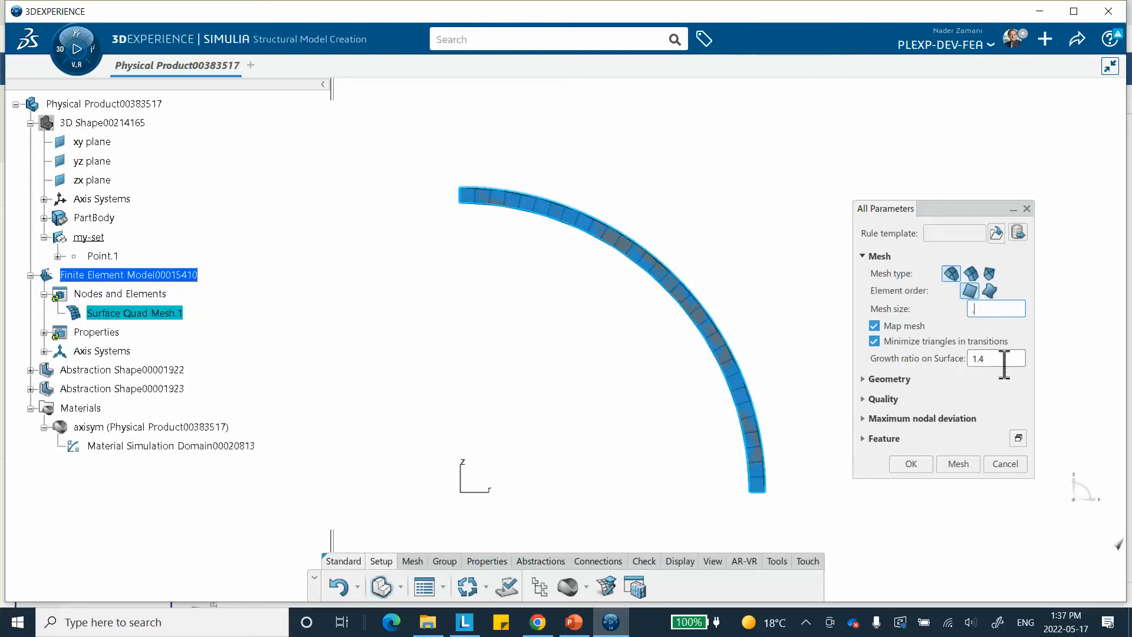
type("5")
left_click(958, 463)
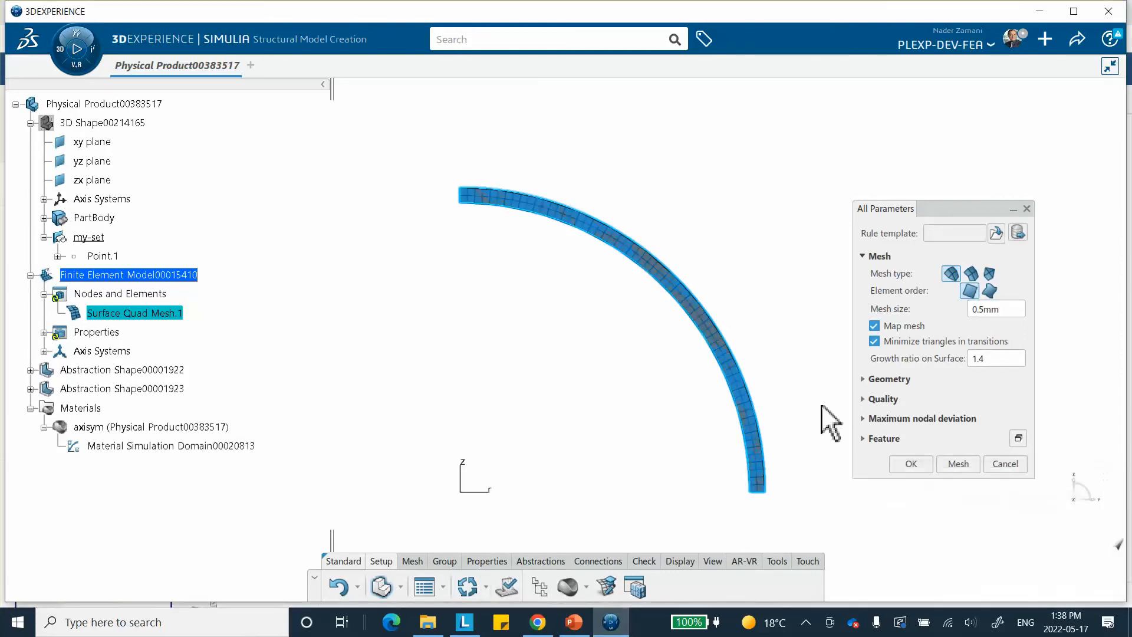
Refine the surface quad mesh to a 0.25 mm mesh size, regenerate it and accept the mesh parameters
middle_click_drag(805, 386, 672, 347)
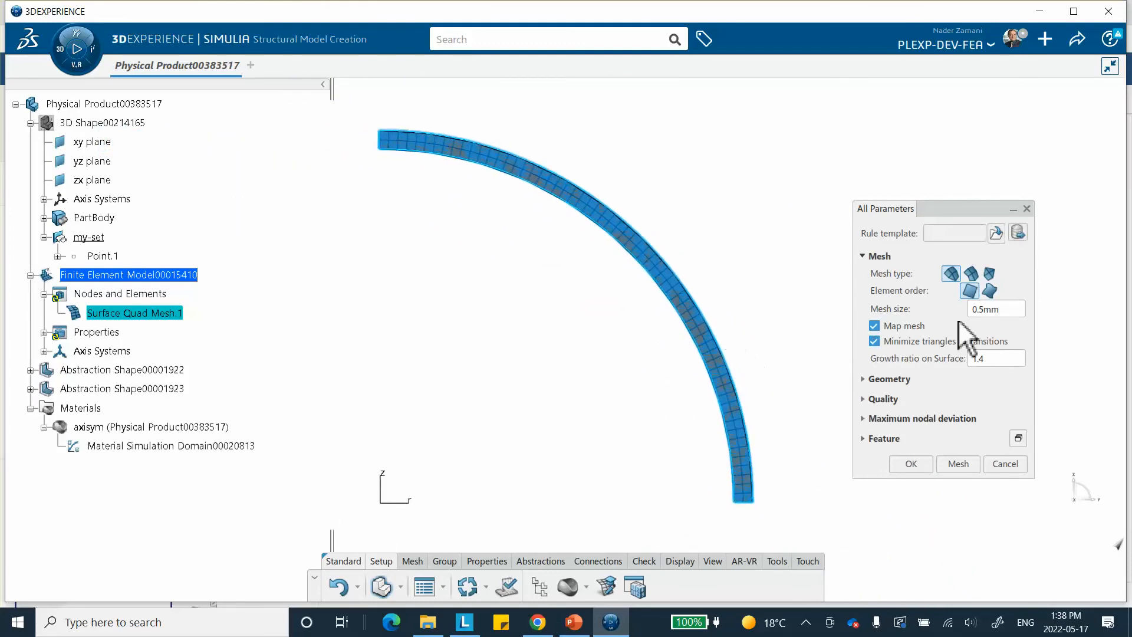
double_click(1007, 309)
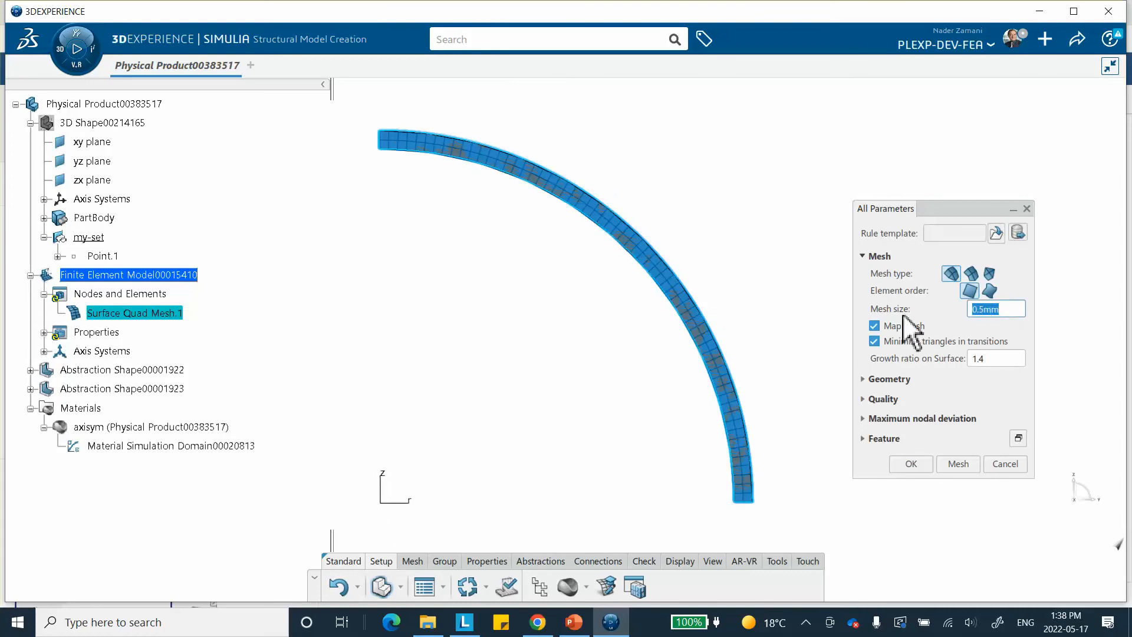
type(".25")
left_click(958, 464)
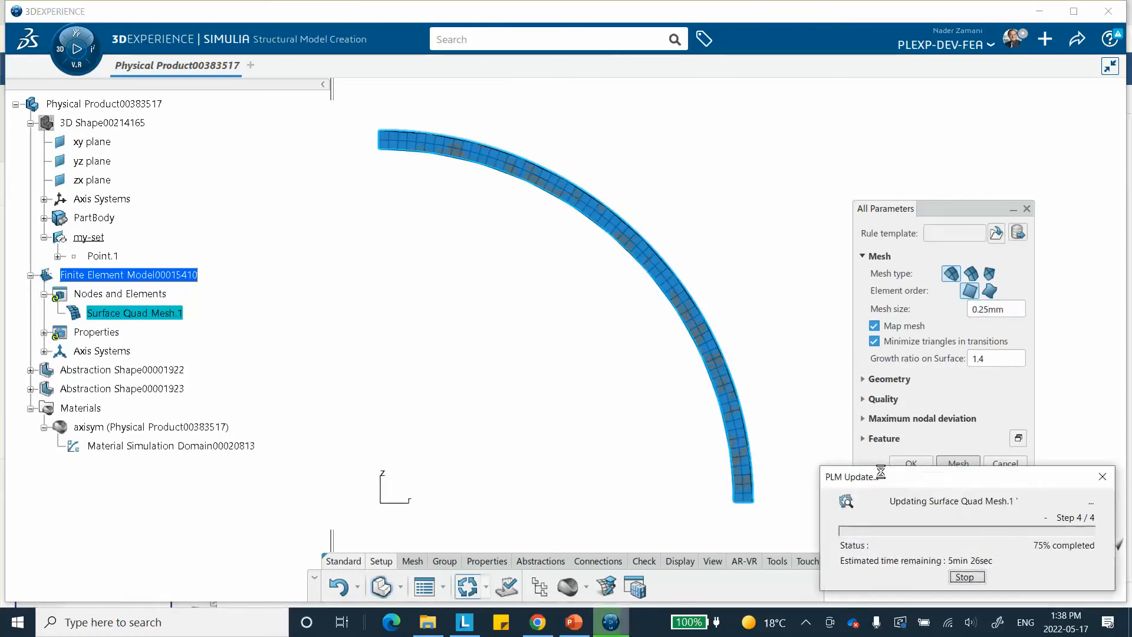
middle_click_drag(781, 321, 776, 347)
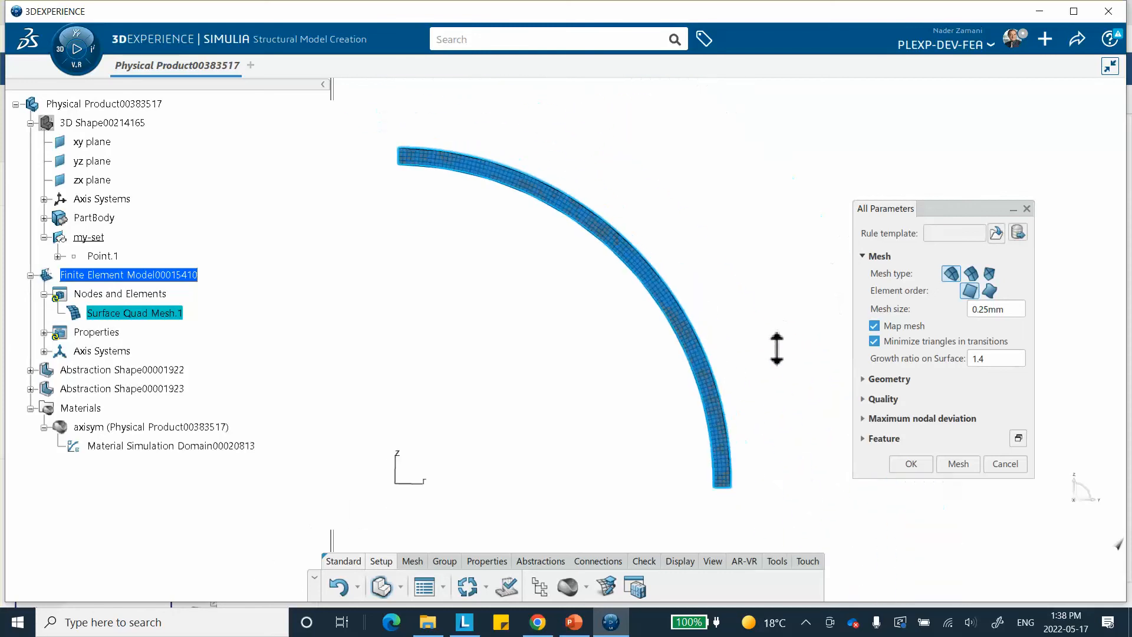
left_click(909, 464)
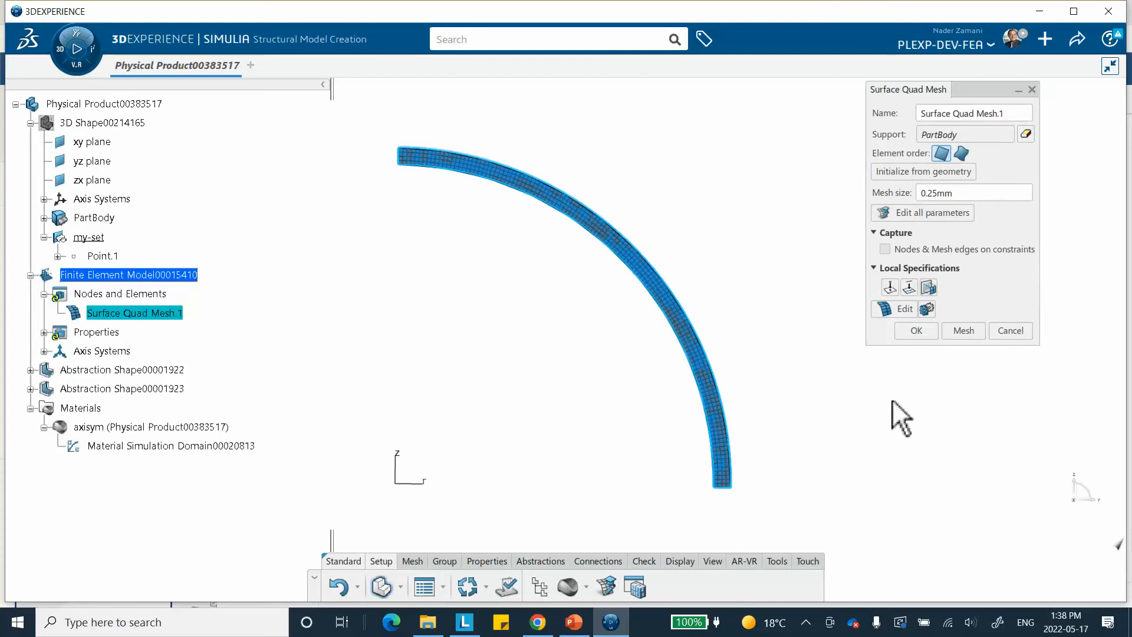
Confirm the Surface Quad Mesh.1 definition with the 0.25 mm mesh size and clear the selection
left_click(918, 329)
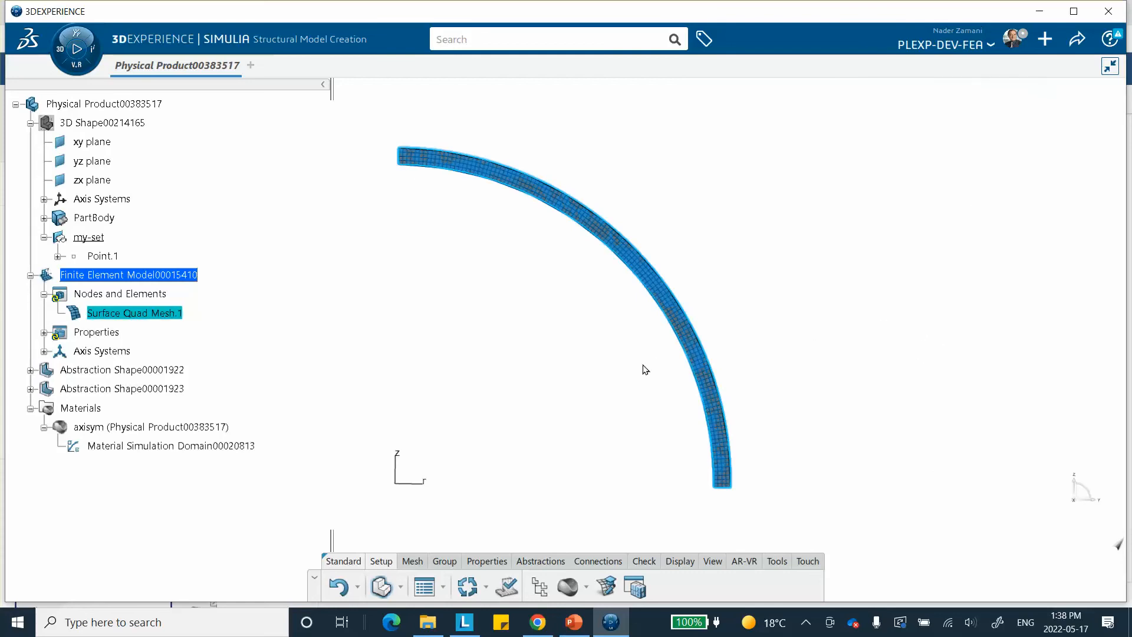
left_click(777, 293)
middle_click_drag(751, 306, 789, 278)
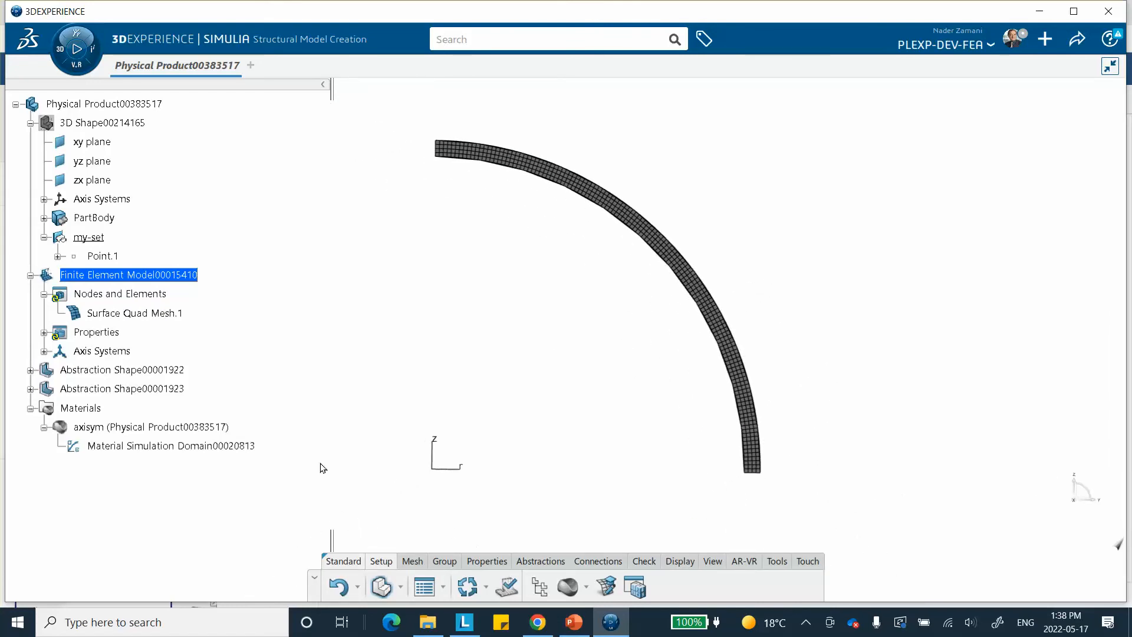
Expand both abstraction shapes in the model tree to examine their contents, and collapse them again
left_click(30, 370)
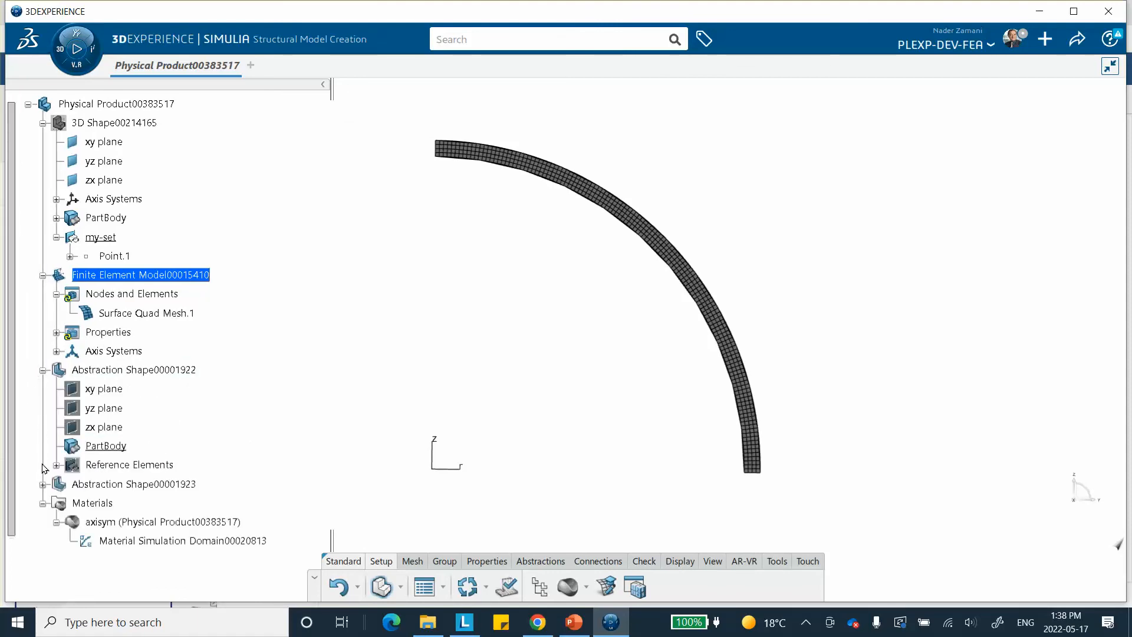
left_click(42, 490)
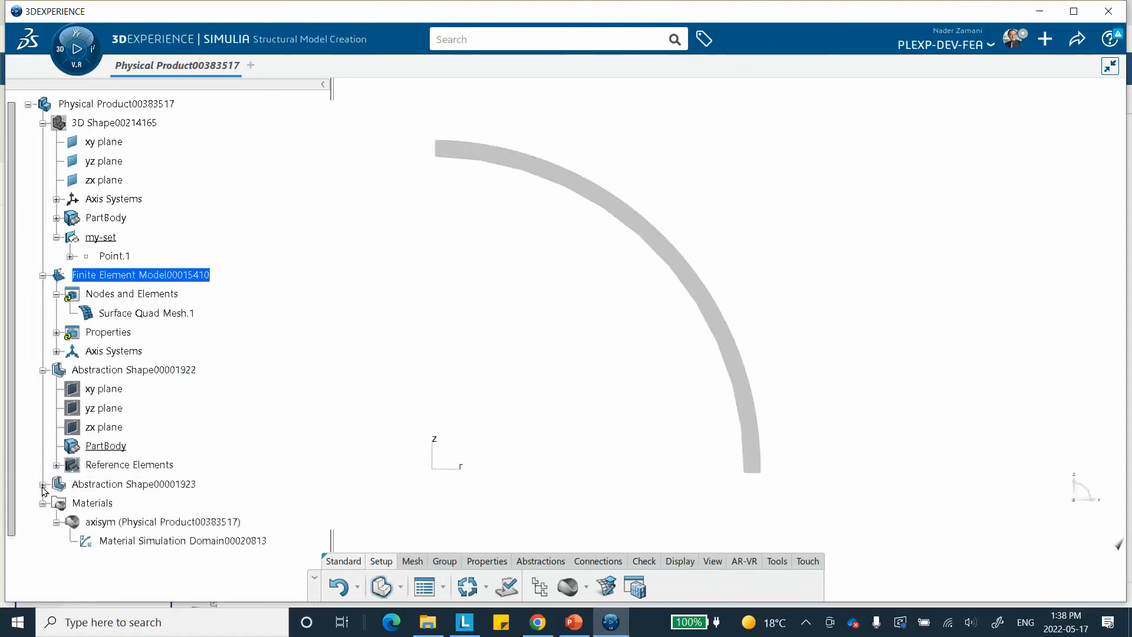
left_click(43, 485)
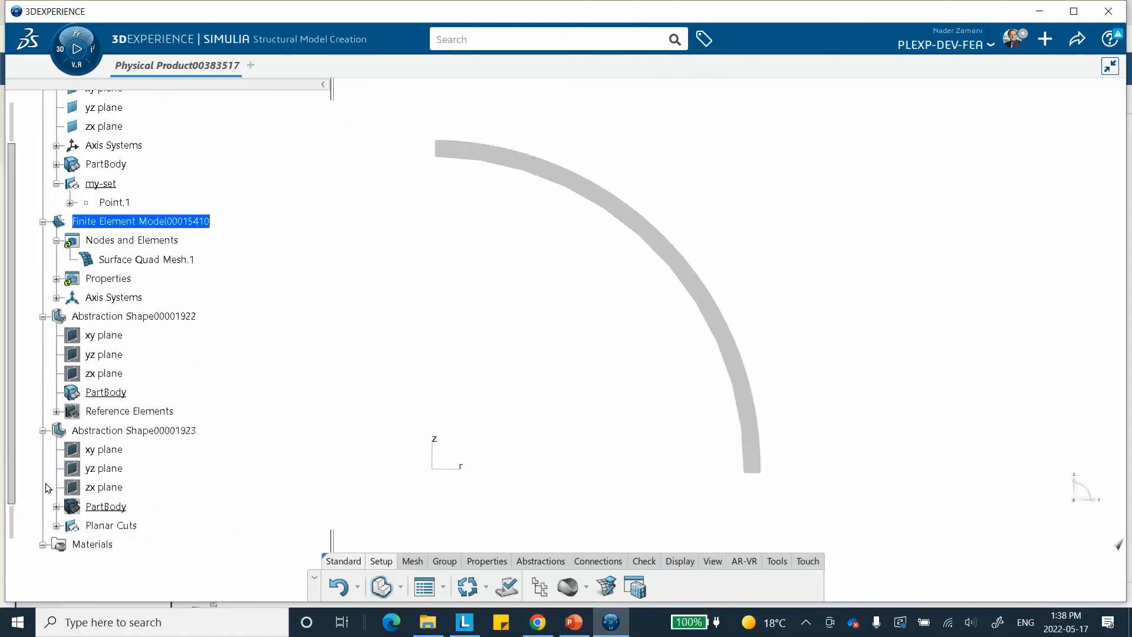
left_click(43, 316)
left_click(43, 335)
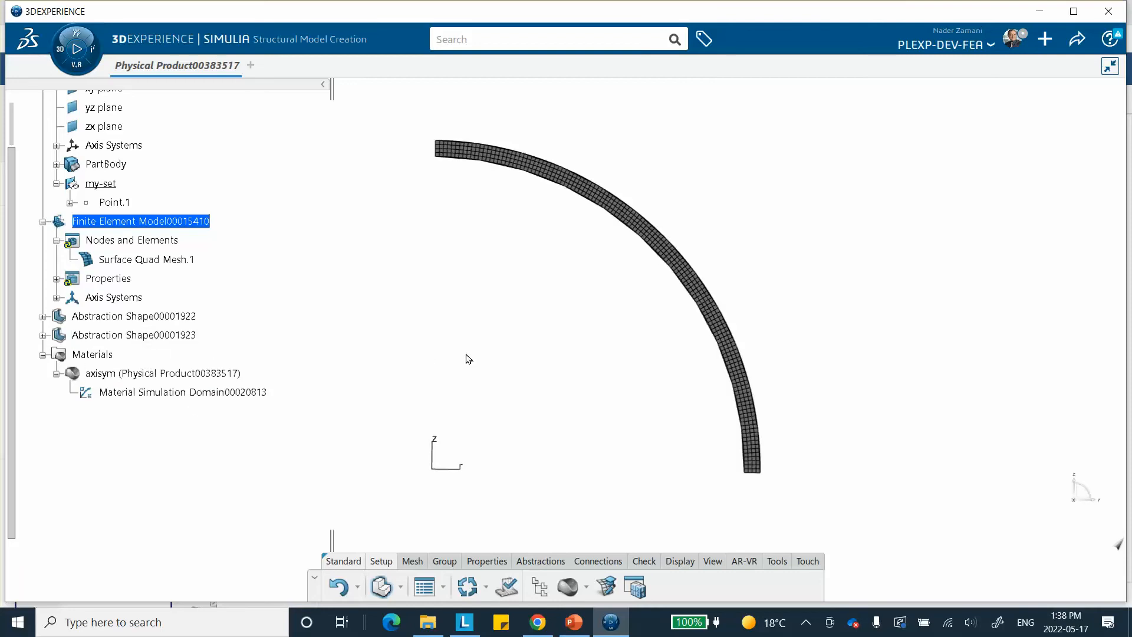
Switch to PowerPoint, review slides 6 to 10 on the axisymmetric model setup and result options, revisit slide 7, and return to 3DEXPERIENCE
left_click(574, 622)
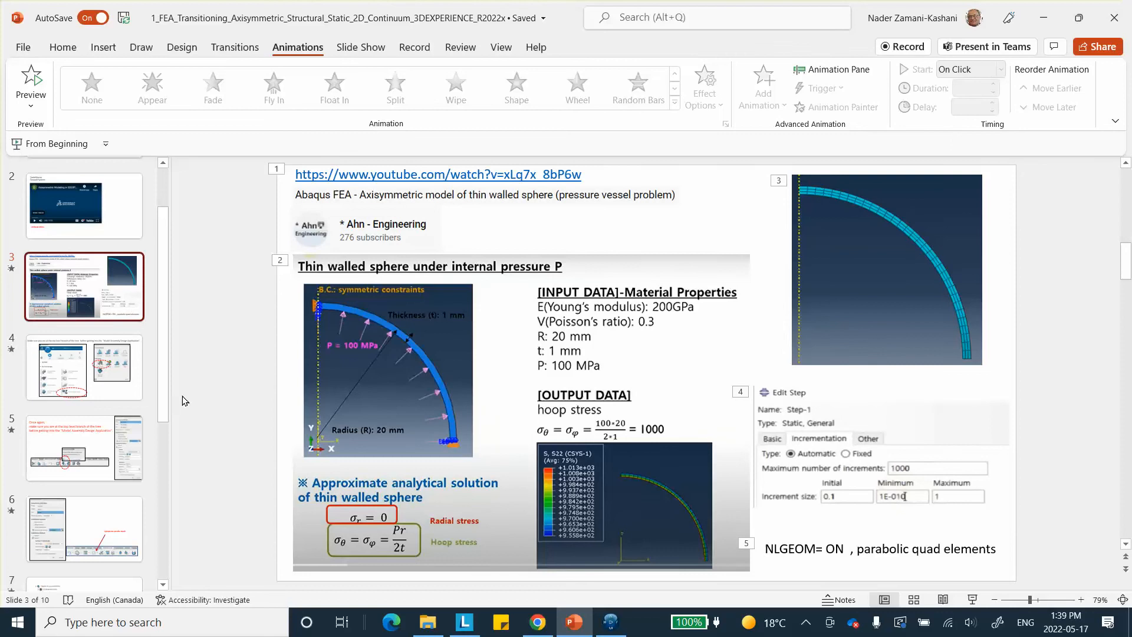
scroll(185, 401, "down", 1)
left_click(102, 473)
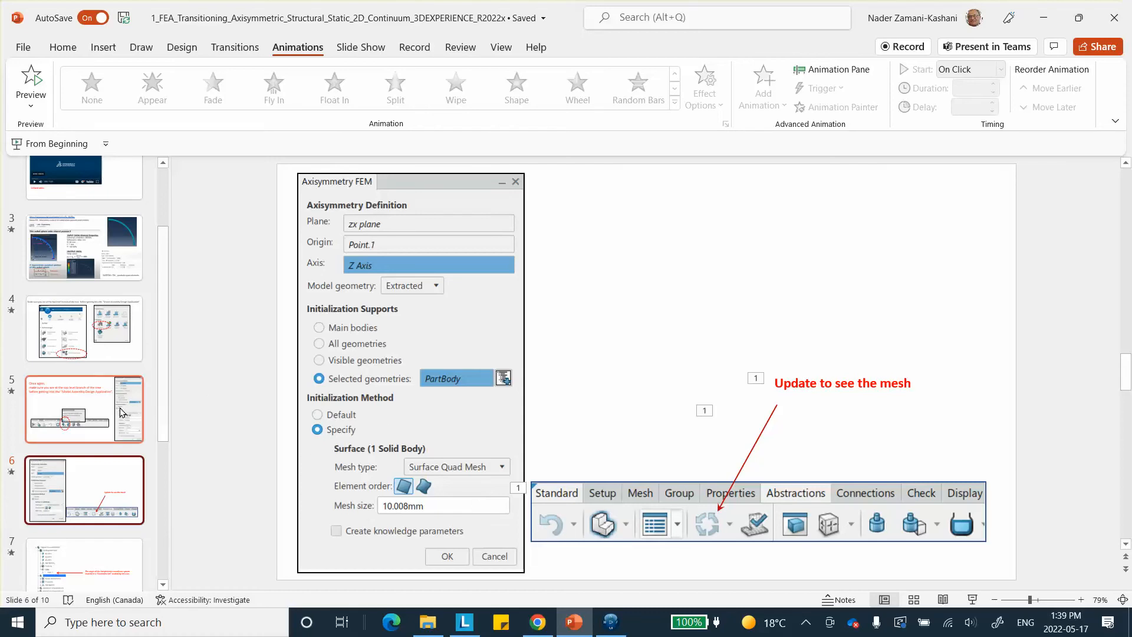
scroll(93, 508, "down", 3)
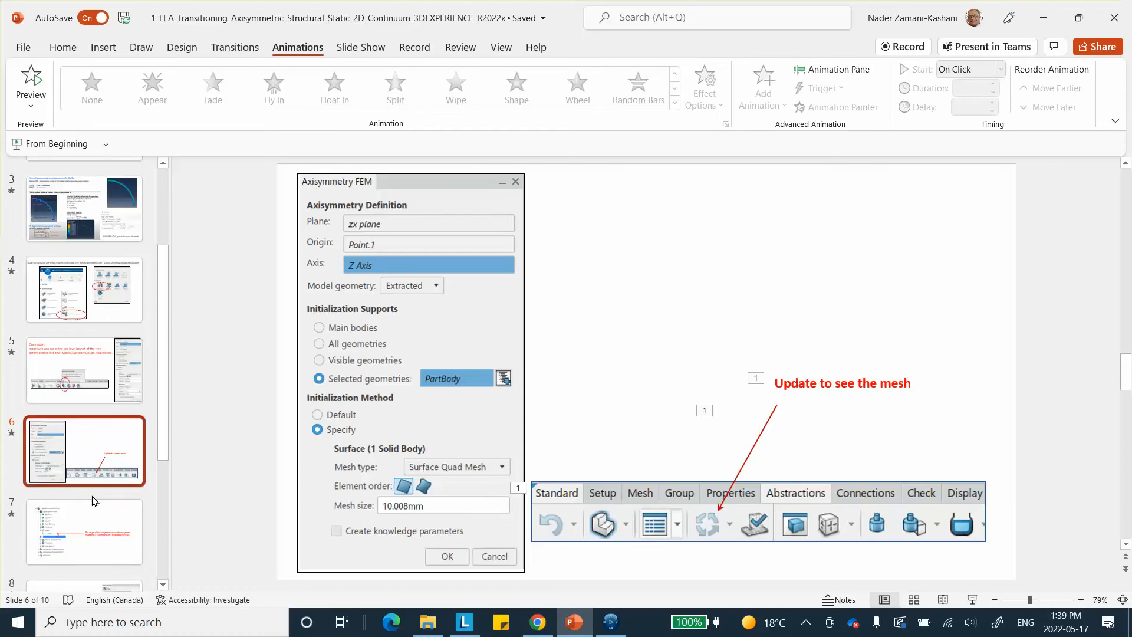
left_click(92, 459)
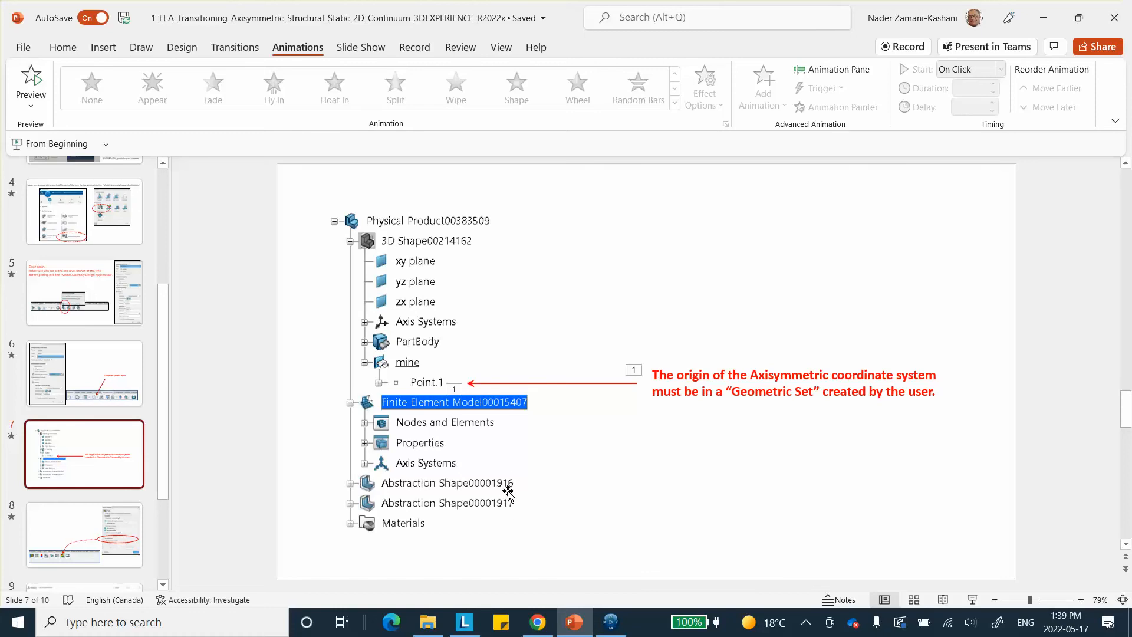
scroll(118, 447, "down", 3)
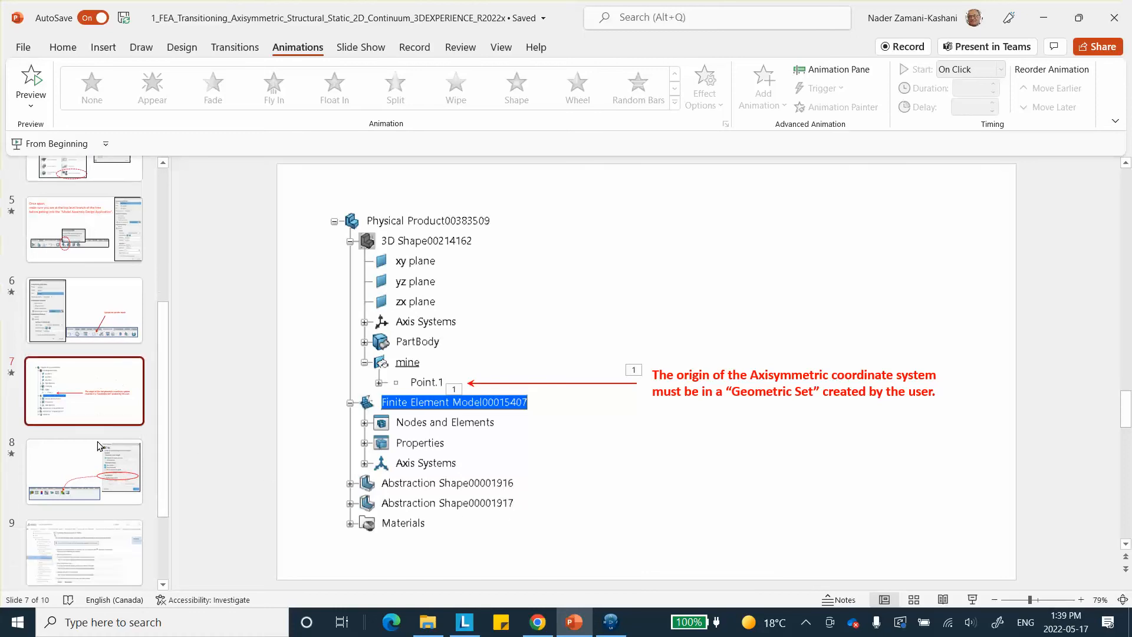
left_click(97, 425)
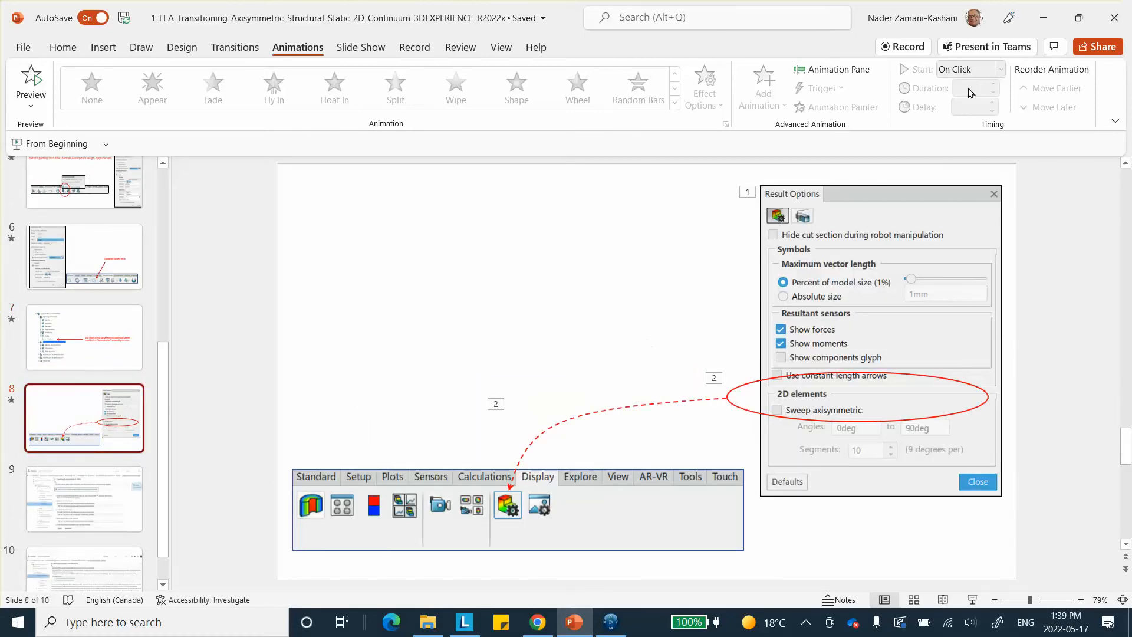
scroll(124, 437, "down", 1)
left_click(77, 443)
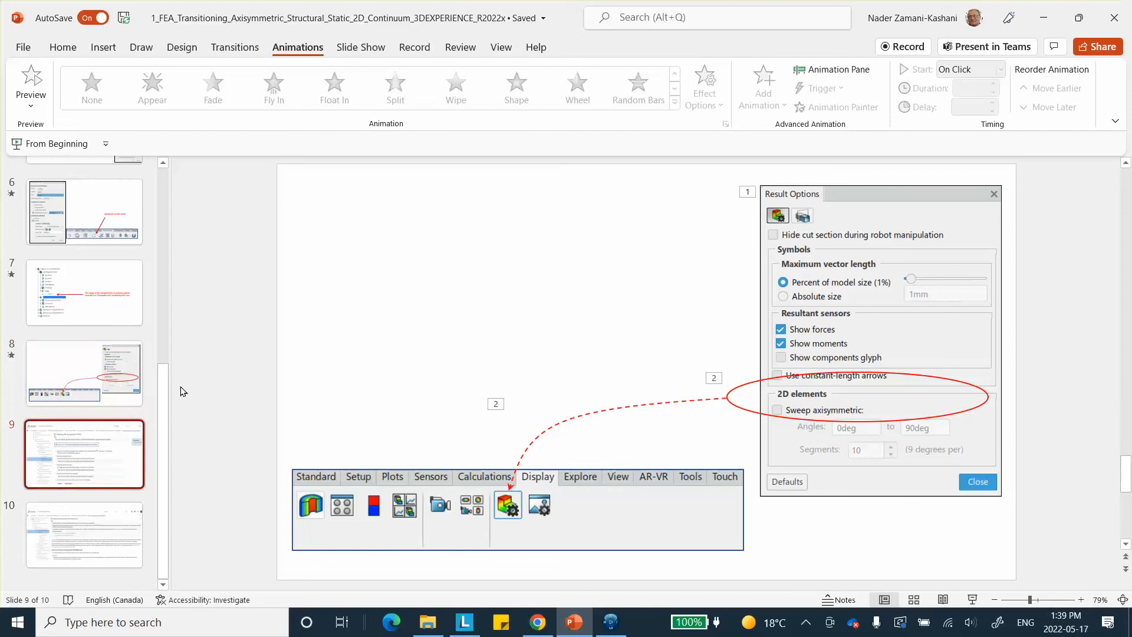
left_click(93, 527)
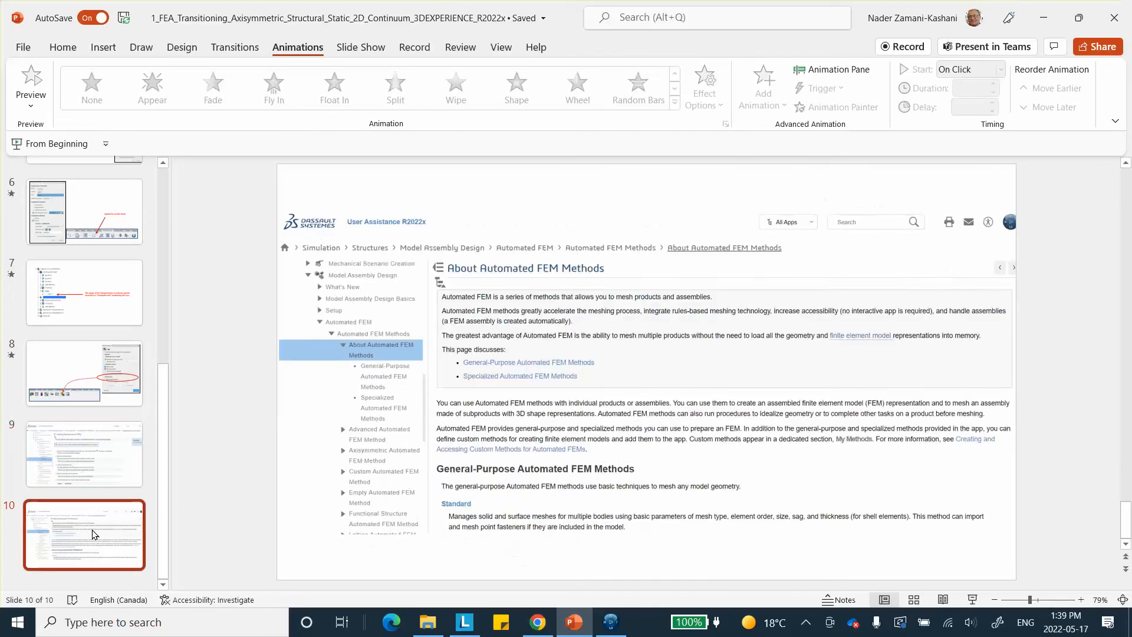
left_click(112, 302)
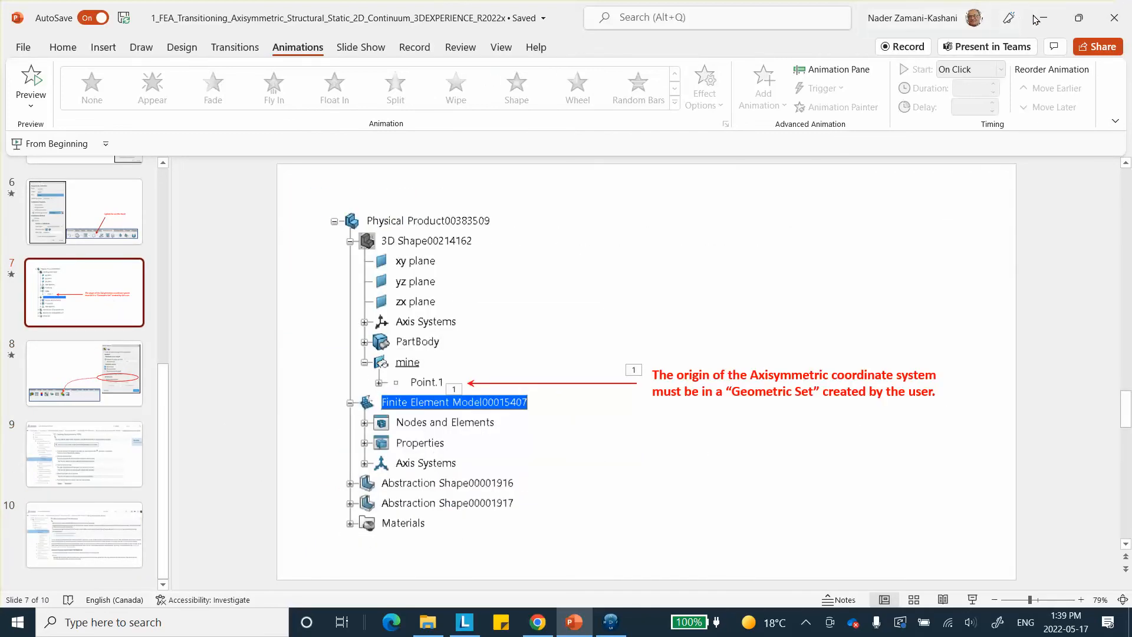
left_click(610, 622)
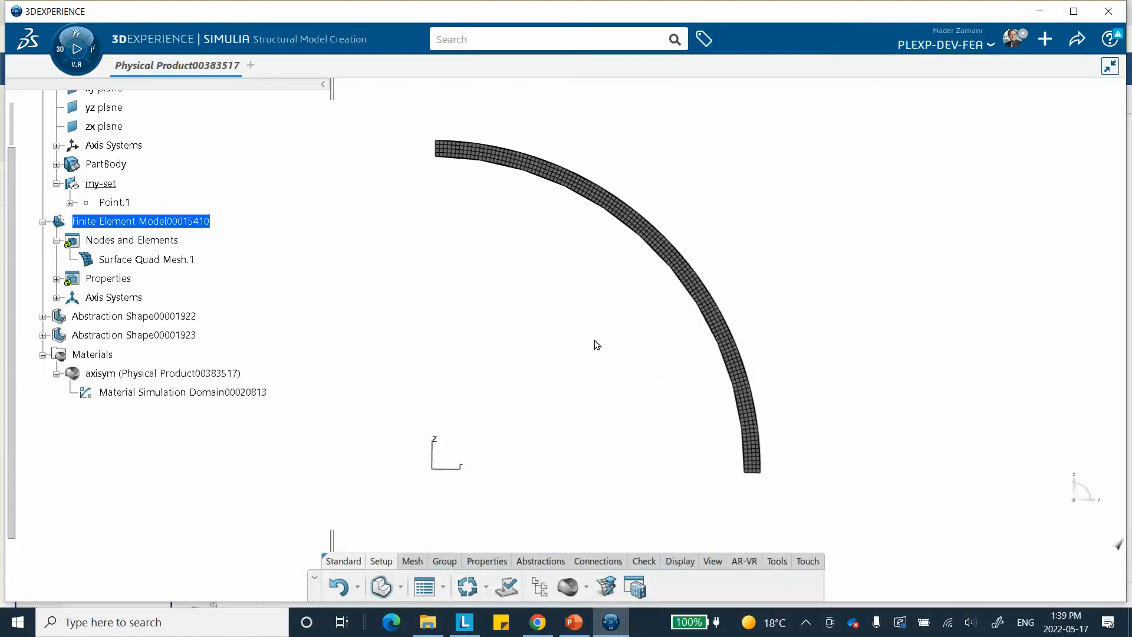
Create a structural simulation in Structural Scenario Creation, using Finite Element Model00015410 as its finite element model
left_click(68, 59)
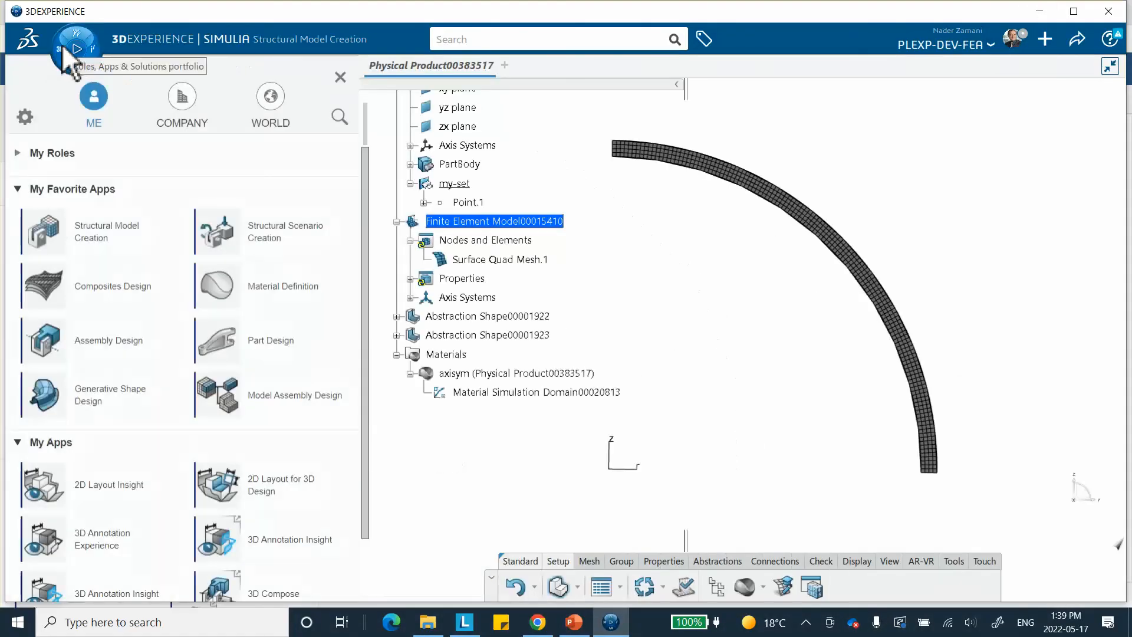
left_click(263, 232)
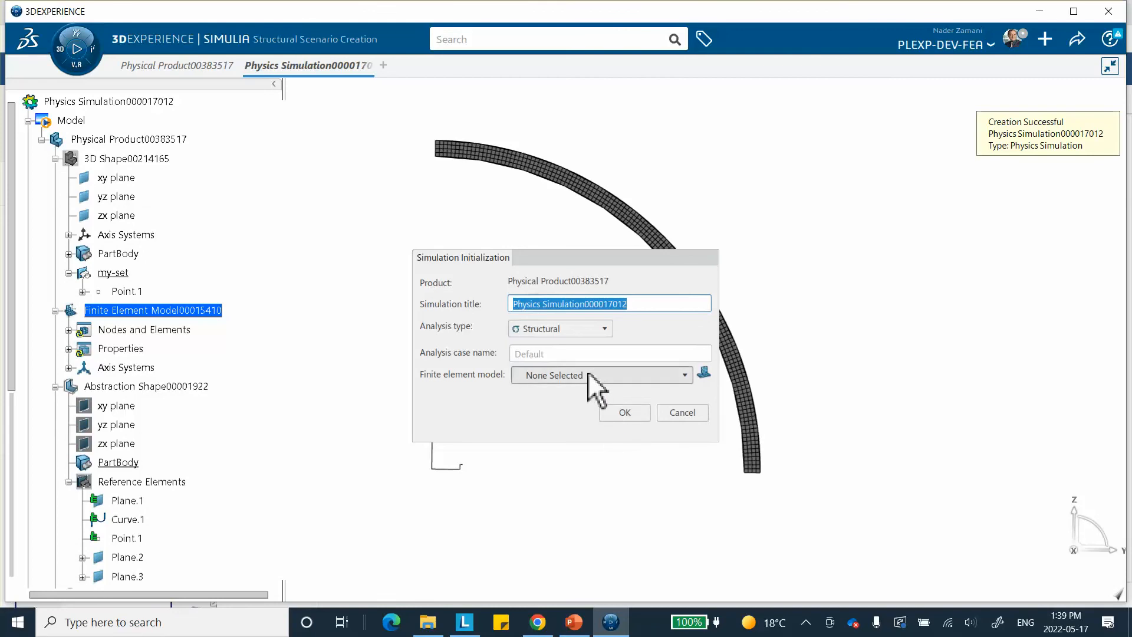
left_click(588, 375)
left_click(575, 407)
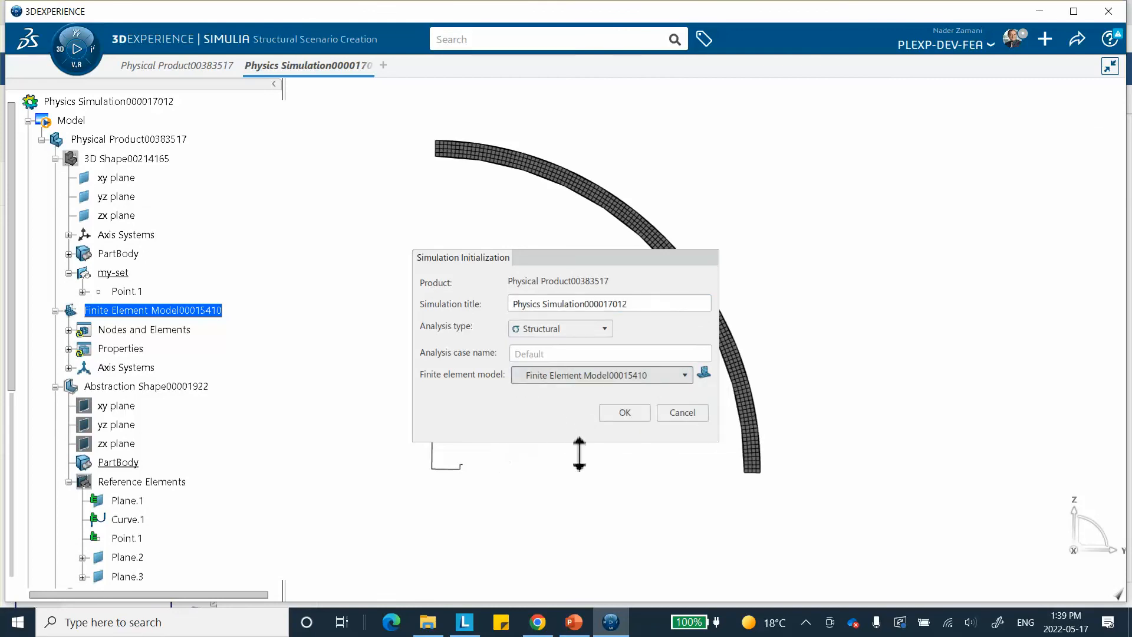
left_click(620, 412)
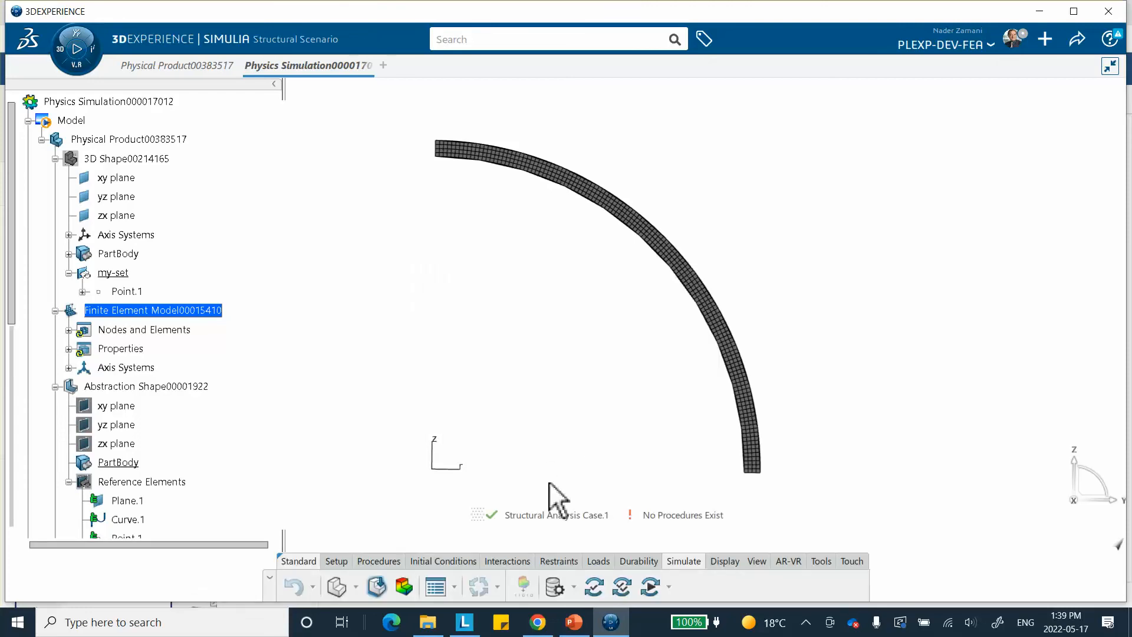
Add a static step to the structural analysis case and set its initial time increment to 0.1 s
middle_click_drag(554, 449, 561, 409)
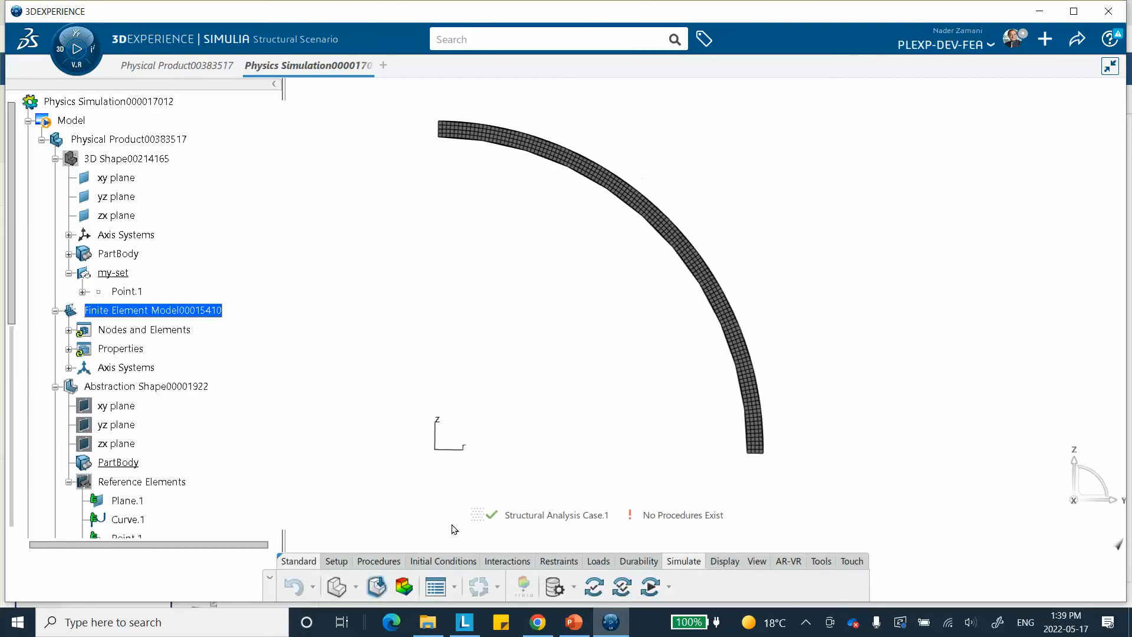
left_click(380, 562)
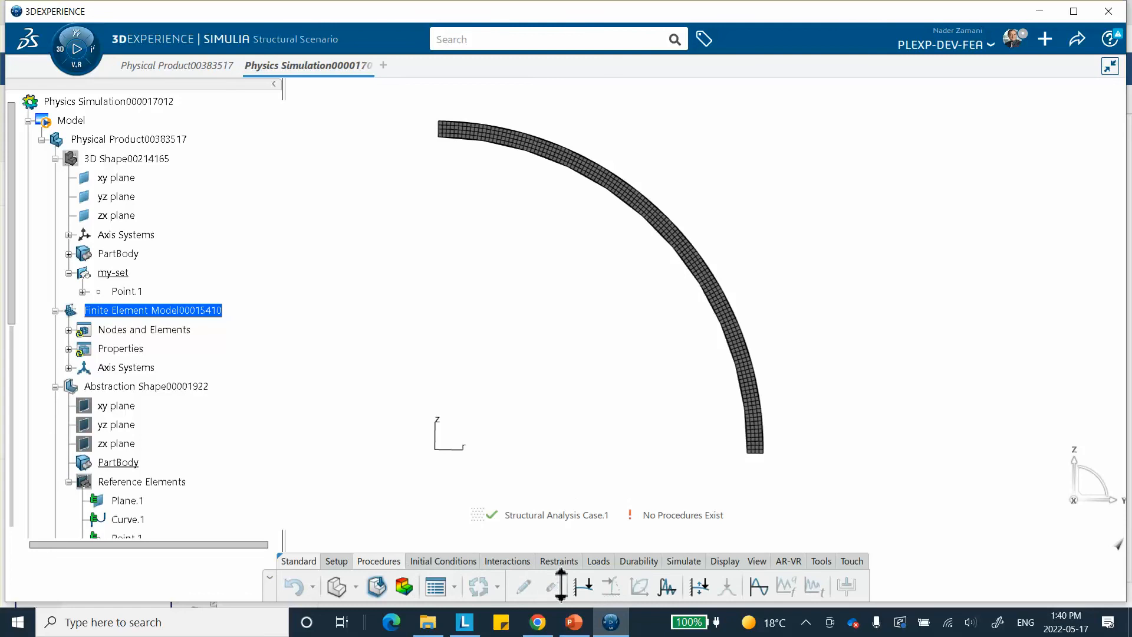
left_click(584, 586)
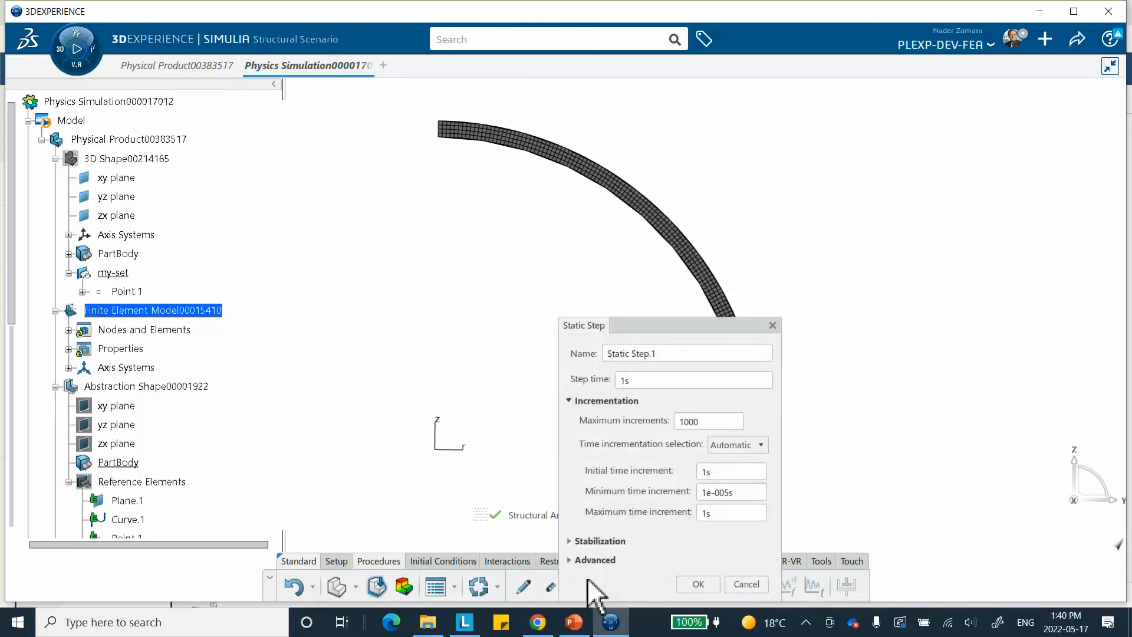
left_click_drag(694, 326, 870, 193)
double_click(892, 342)
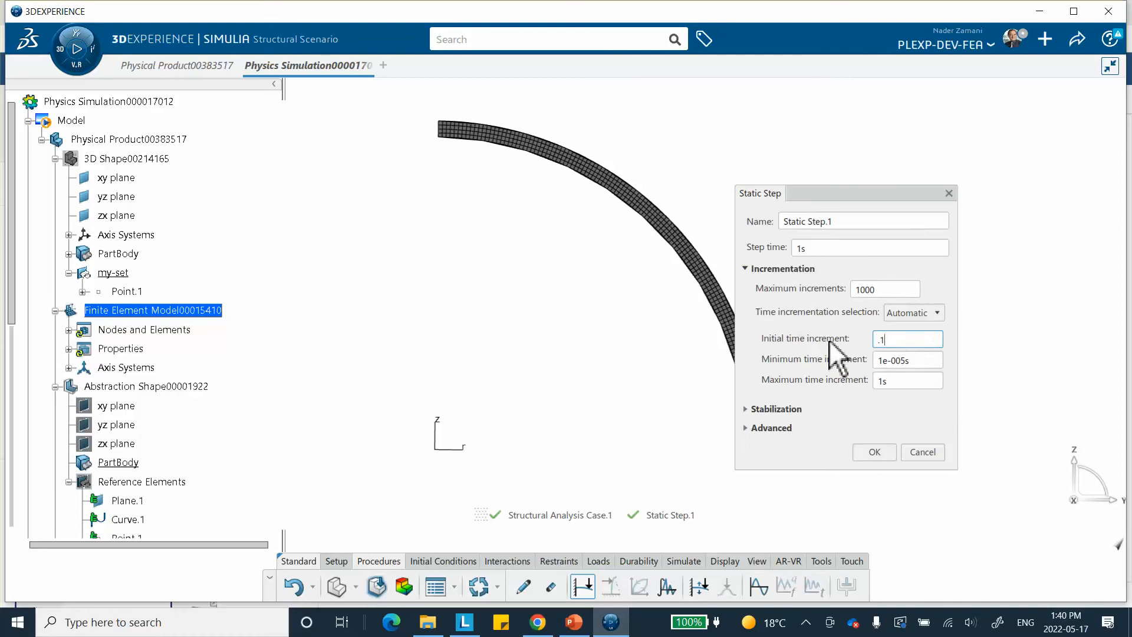
Consult the reference step settings on PowerPoint slide 3, include geometric nonlinearity in the static step and confirm it
left_click(574, 622)
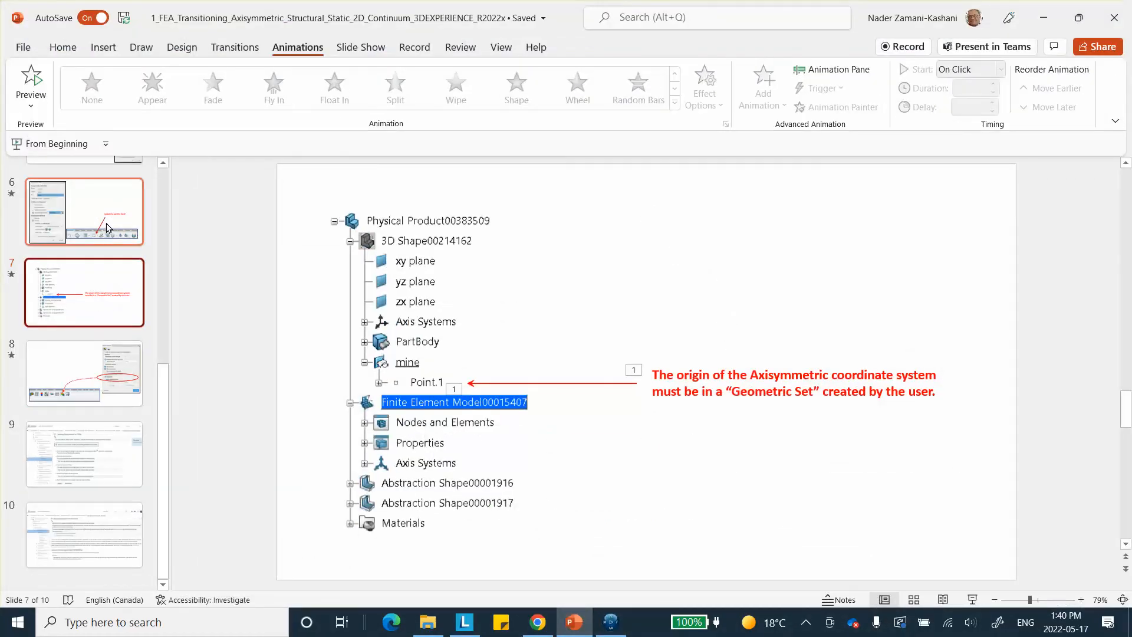
scroll(101, 235, "up", 3)
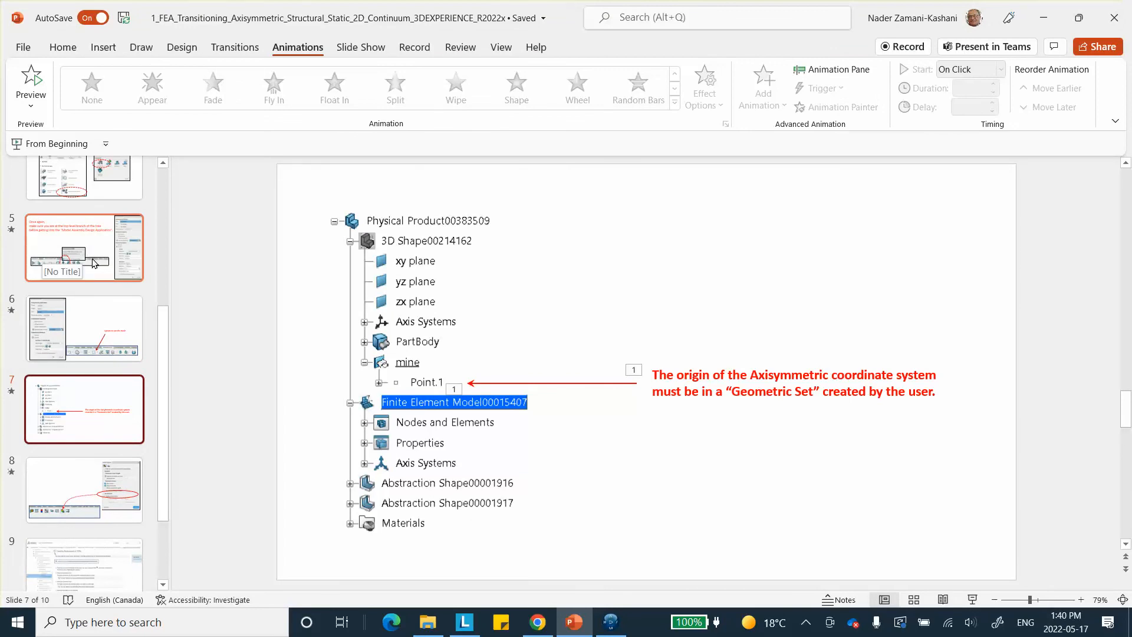
scroll(94, 264, "up", 1)
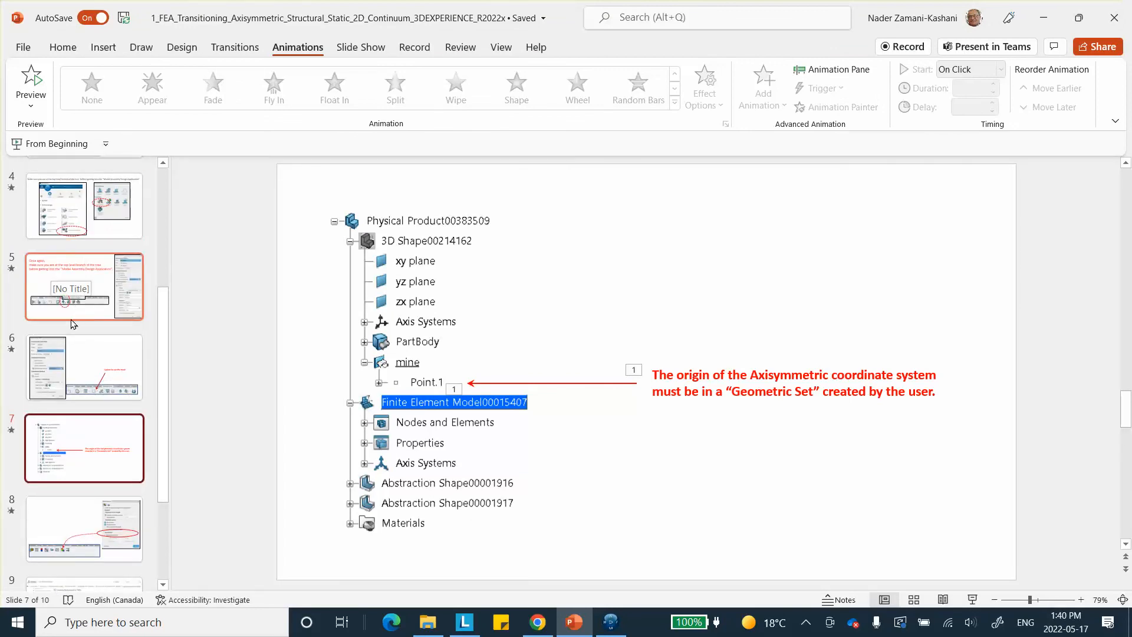
scroll(82, 305, "up", 4)
left_click(87, 303)
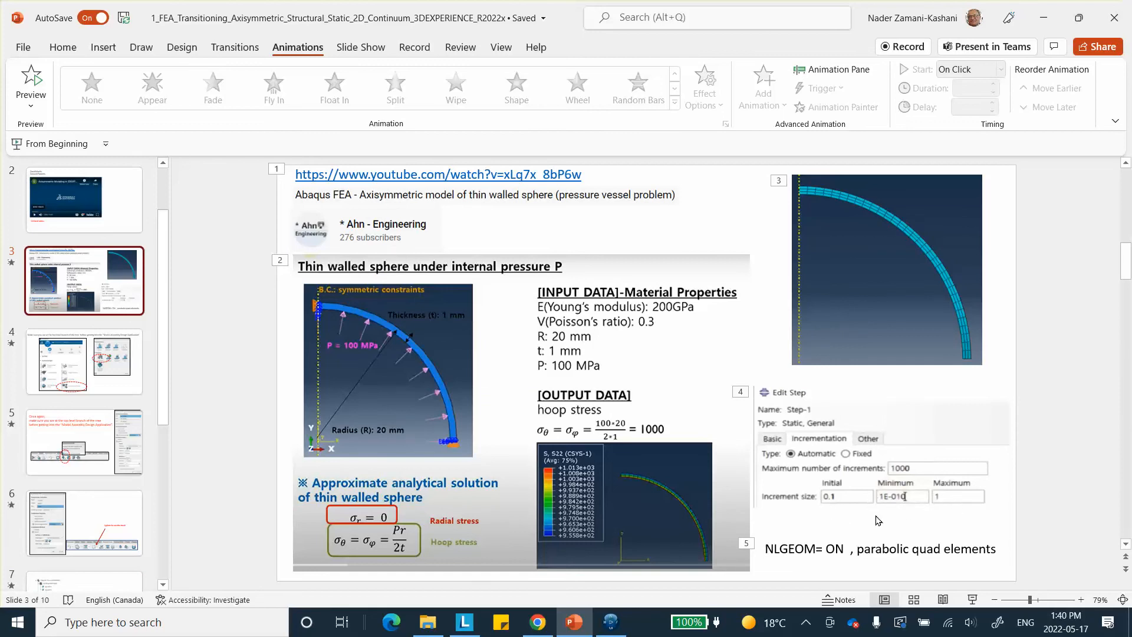
left_click(1042, 18)
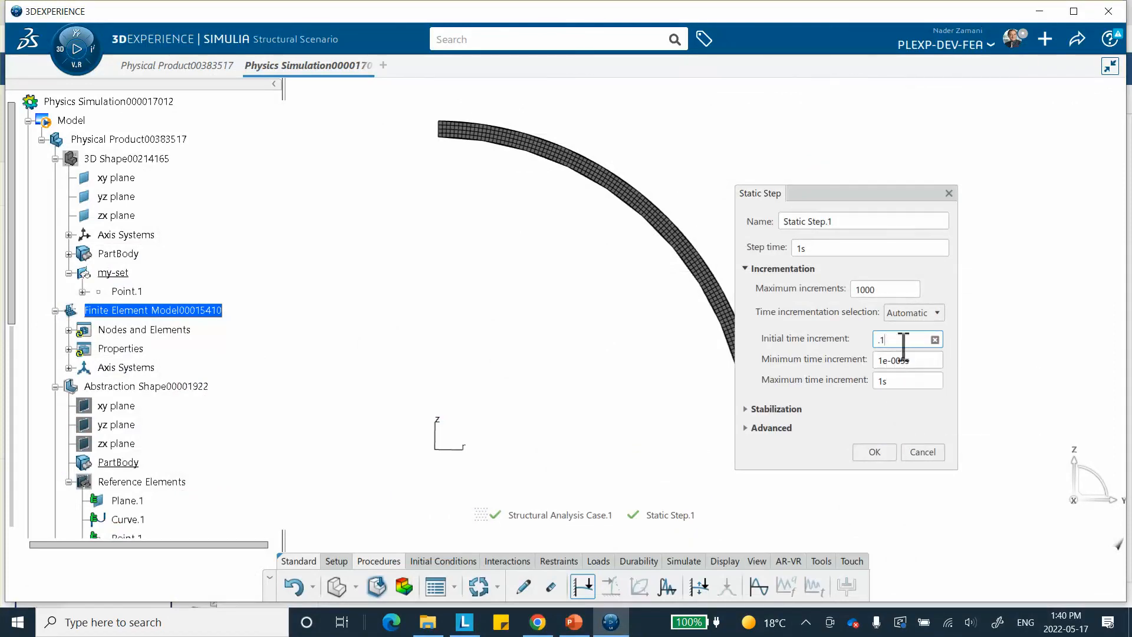
left_click(744, 426)
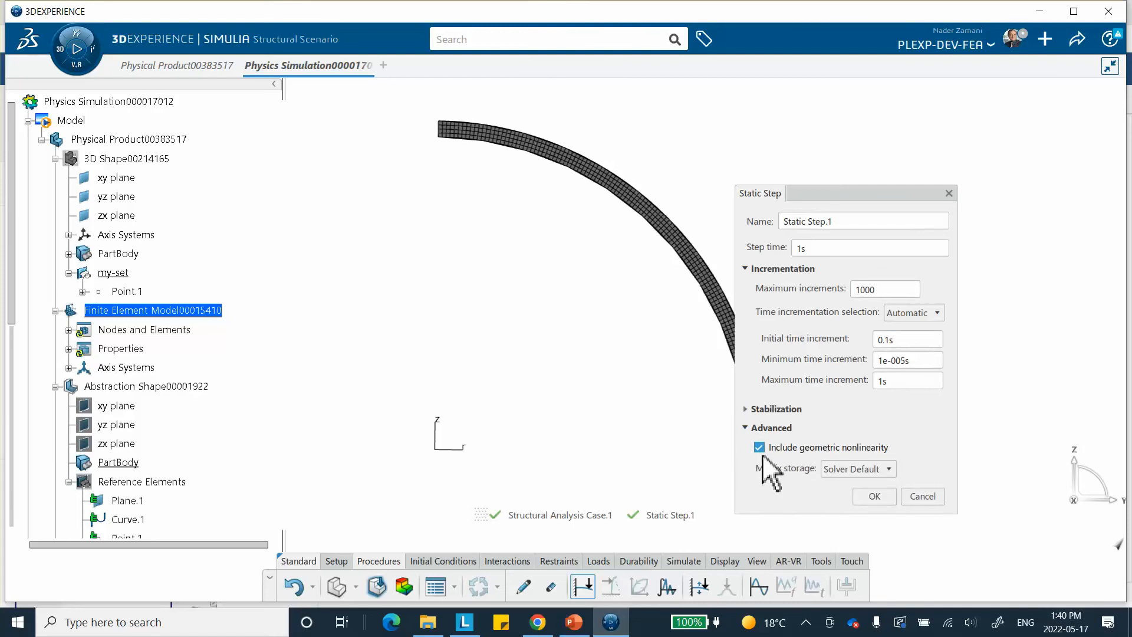
left_click(873, 496)
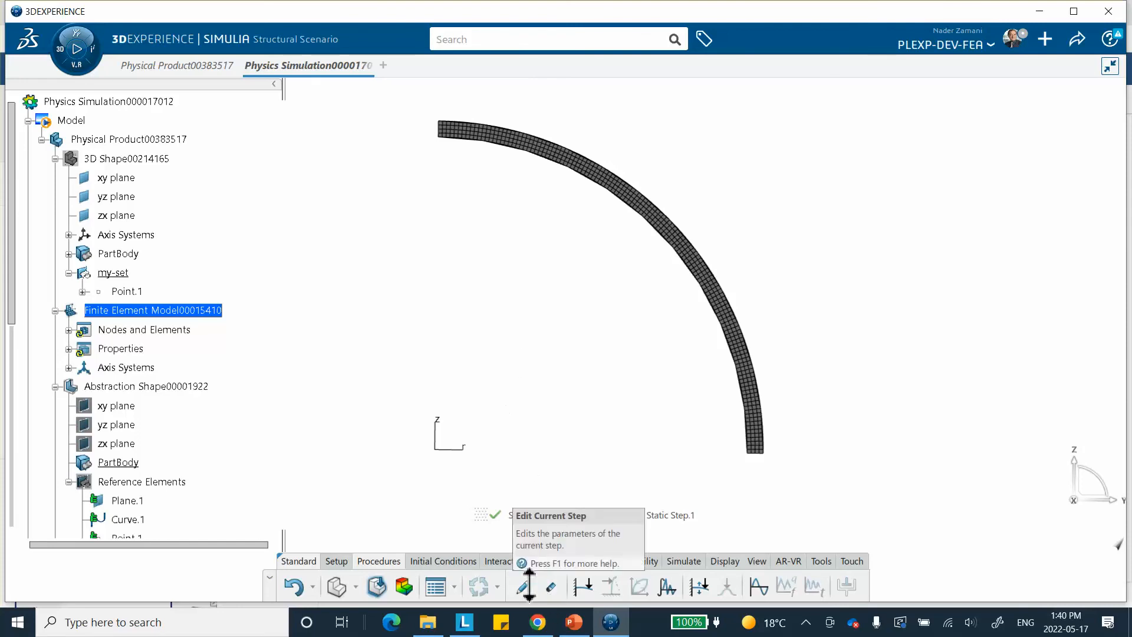
Apply a fixed displacement to the lower end edge of the arc section, restraining only translation in Z
left_click(561, 559)
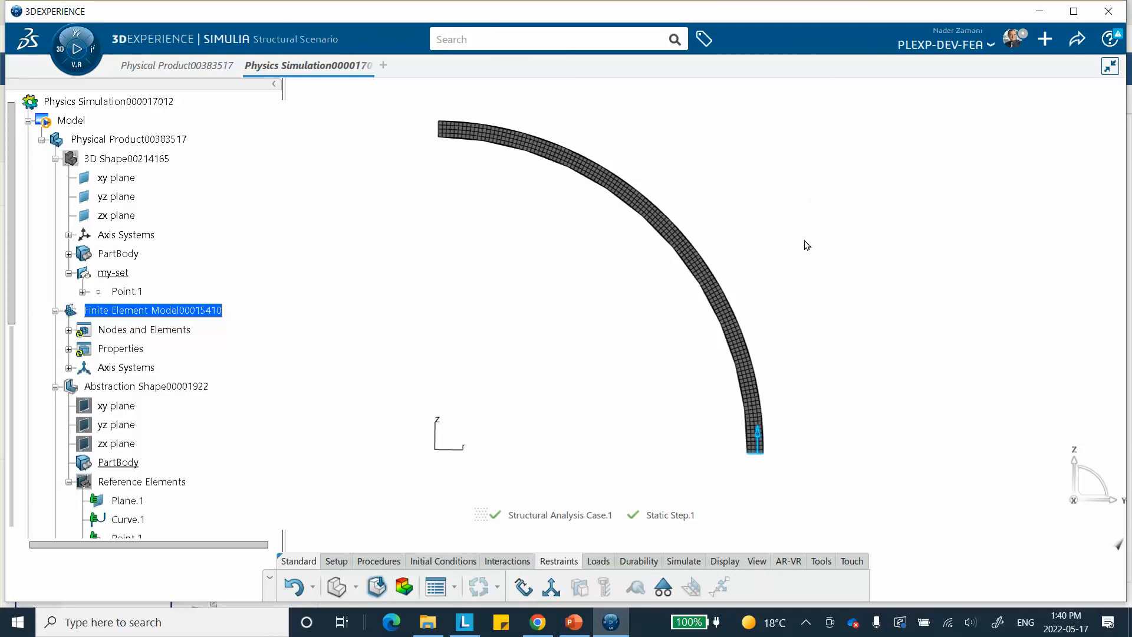
left_click(551, 587)
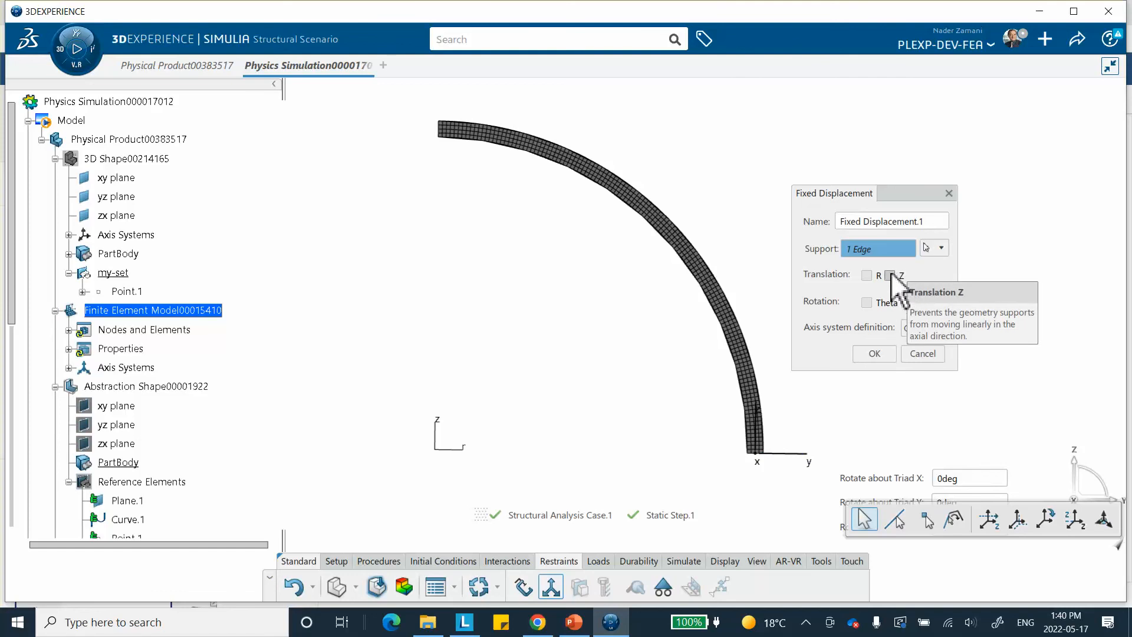
left_click(890, 276)
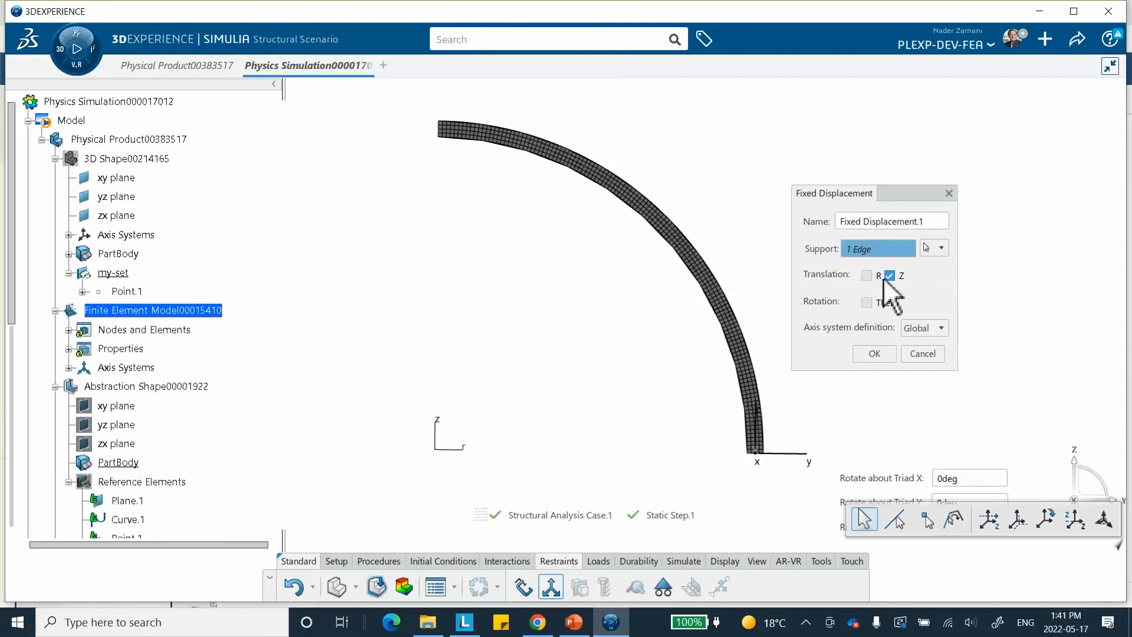
left_click(877, 355)
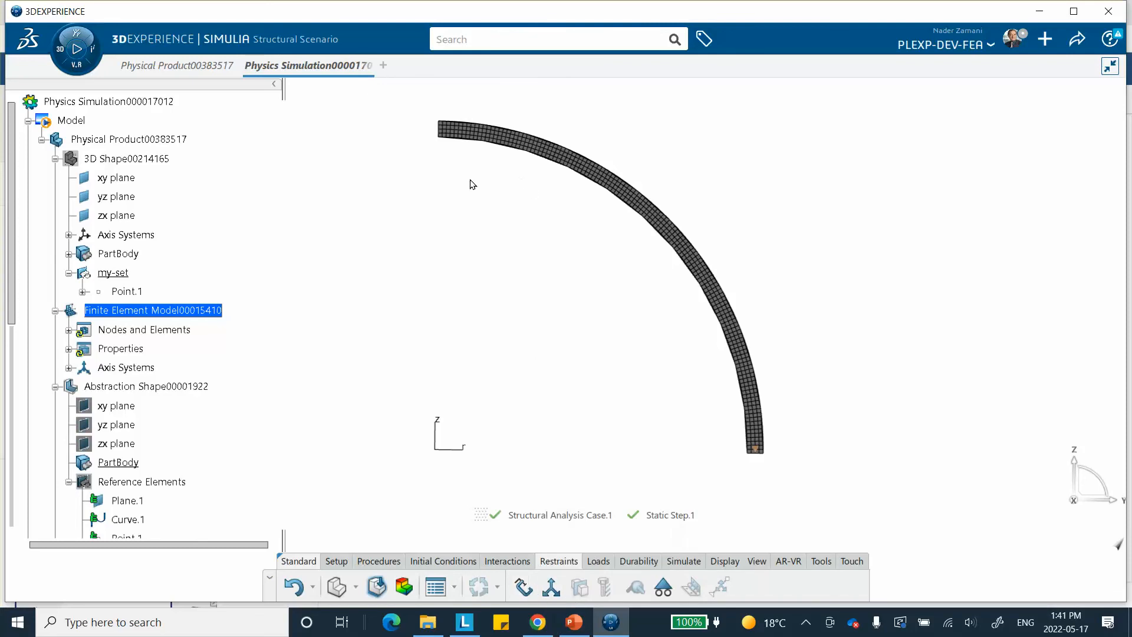
Apply a fixed displacement to the upper end edge of the arc section, restraining only translation in R
left_click(443, 126)
left_click(551, 586)
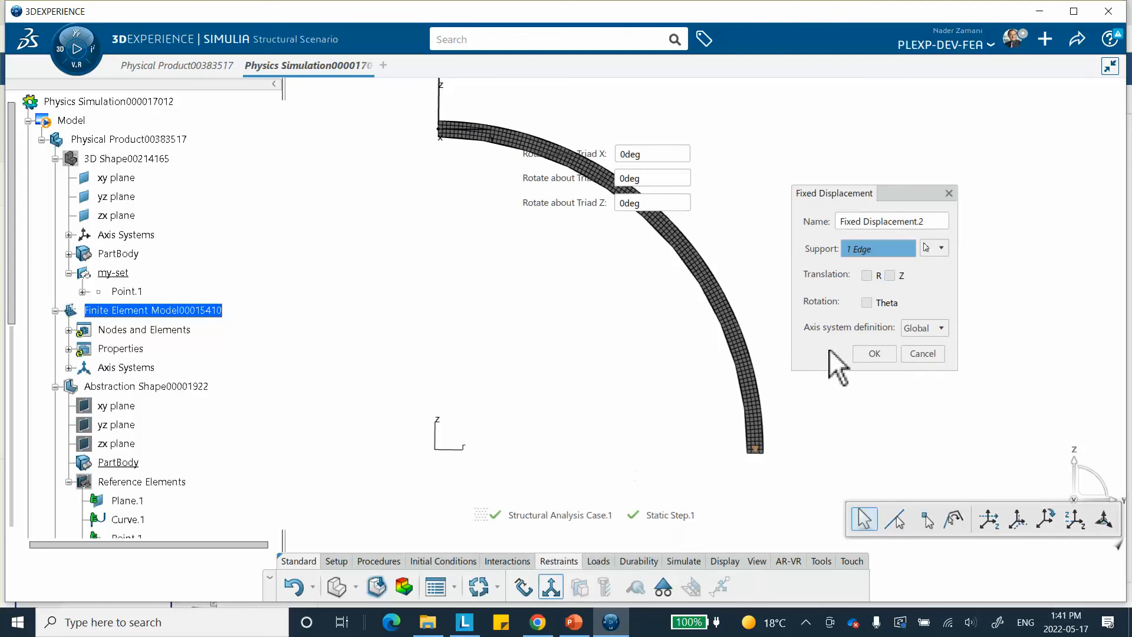
left_click(866, 276)
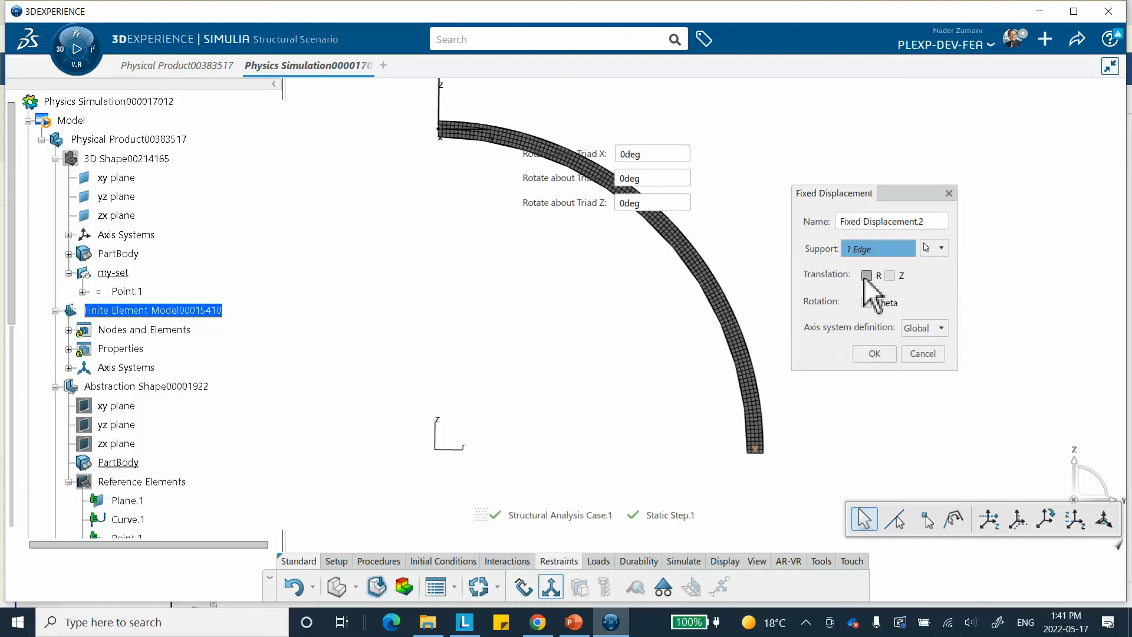
left_click(873, 353)
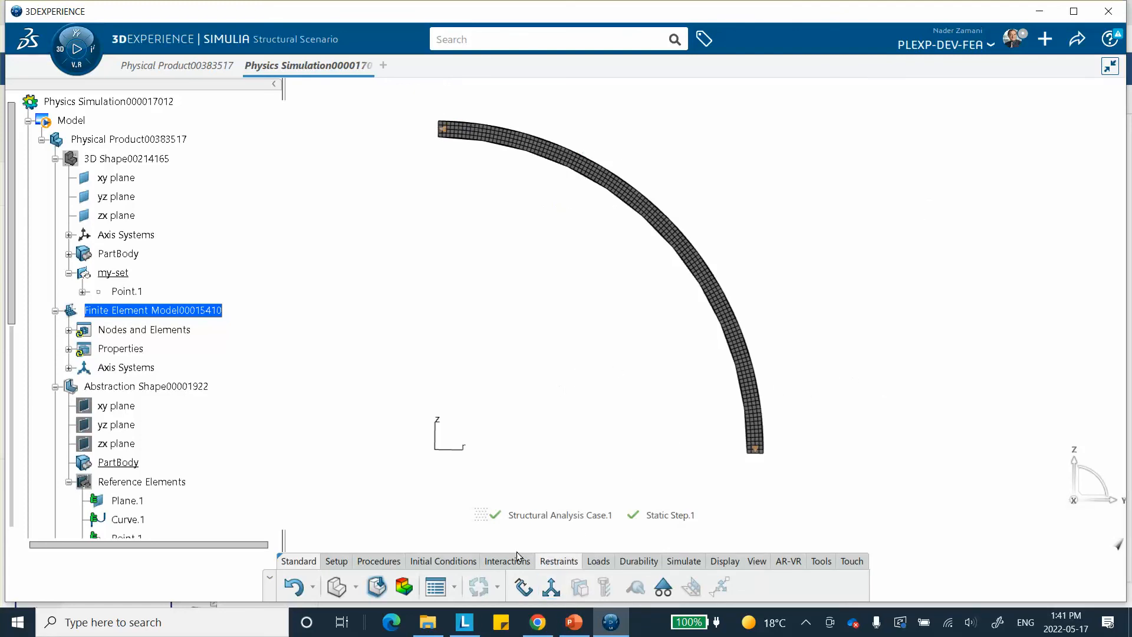
Apply a 100 MPa pressure to the inner curved edge of the arc section, checking the reference value on the PowerPoint slide
left_click(597, 561)
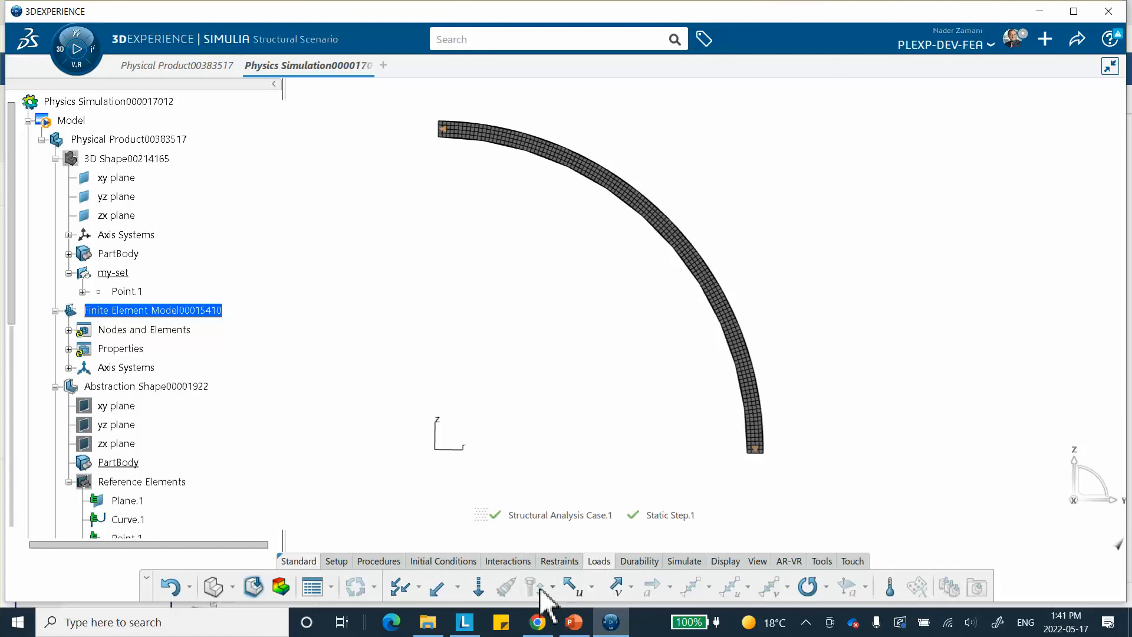
left_click(399, 586)
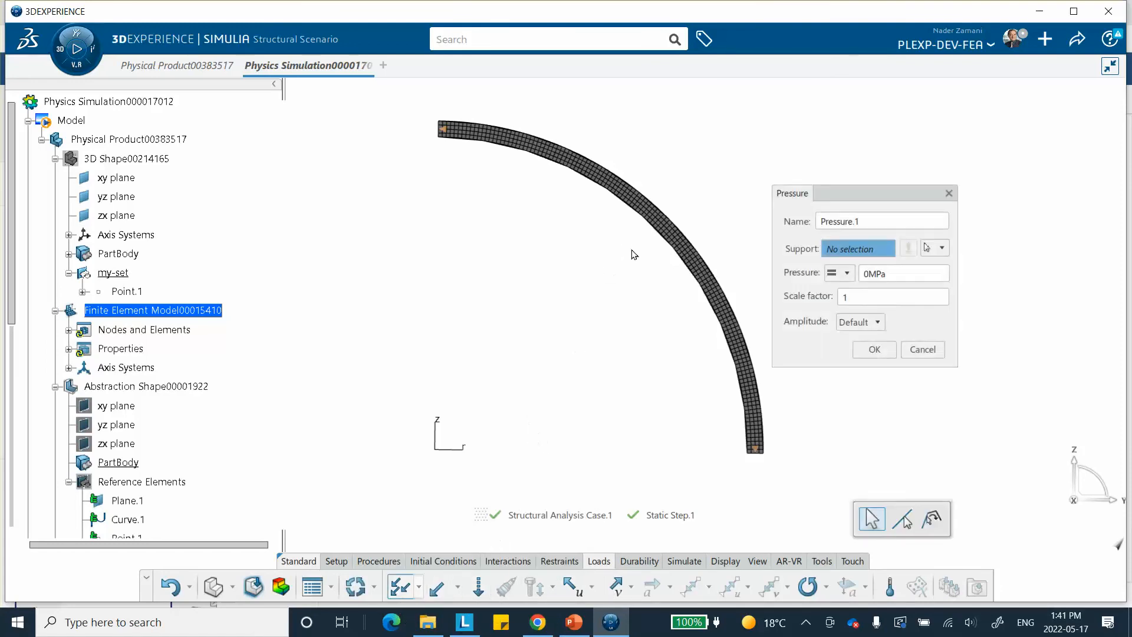
left_click(665, 234)
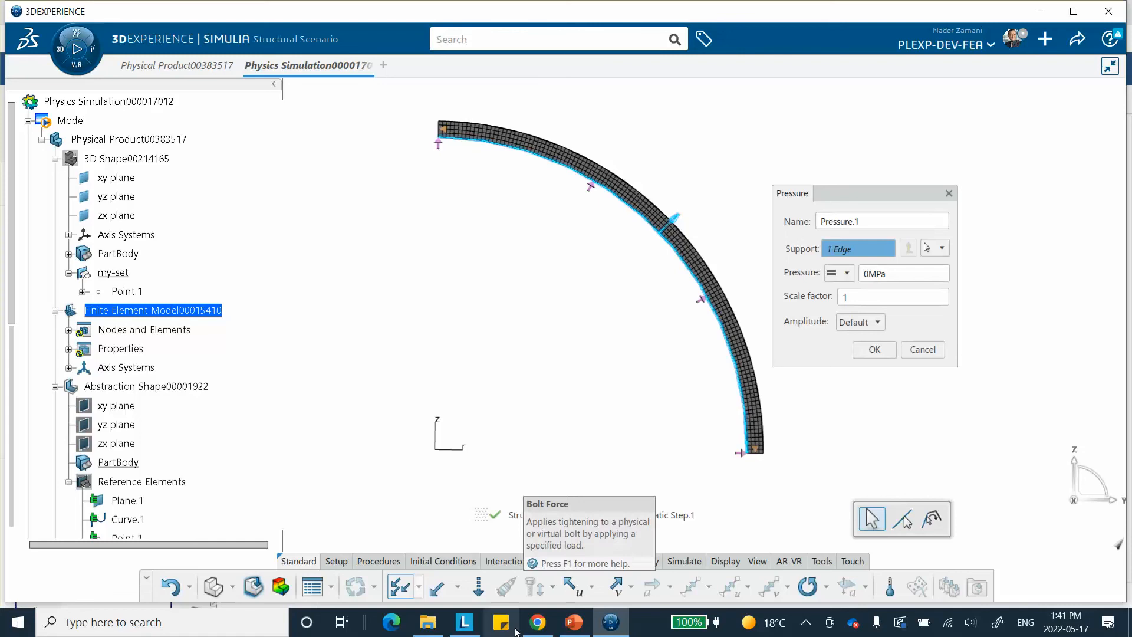
mouse_move(576, 623)
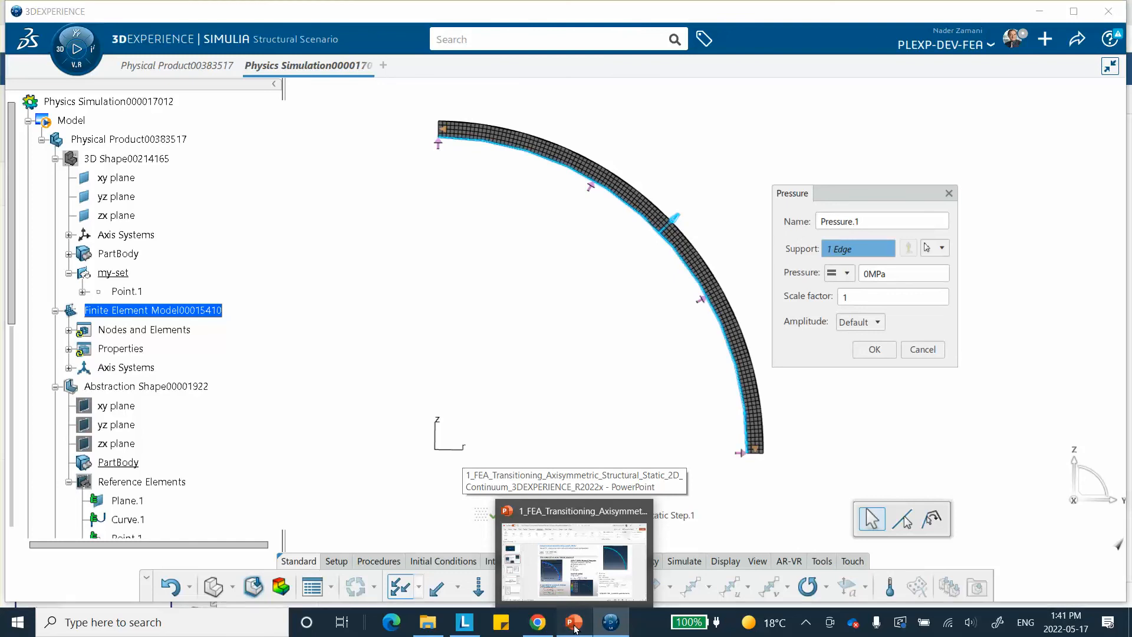
left_click(575, 626)
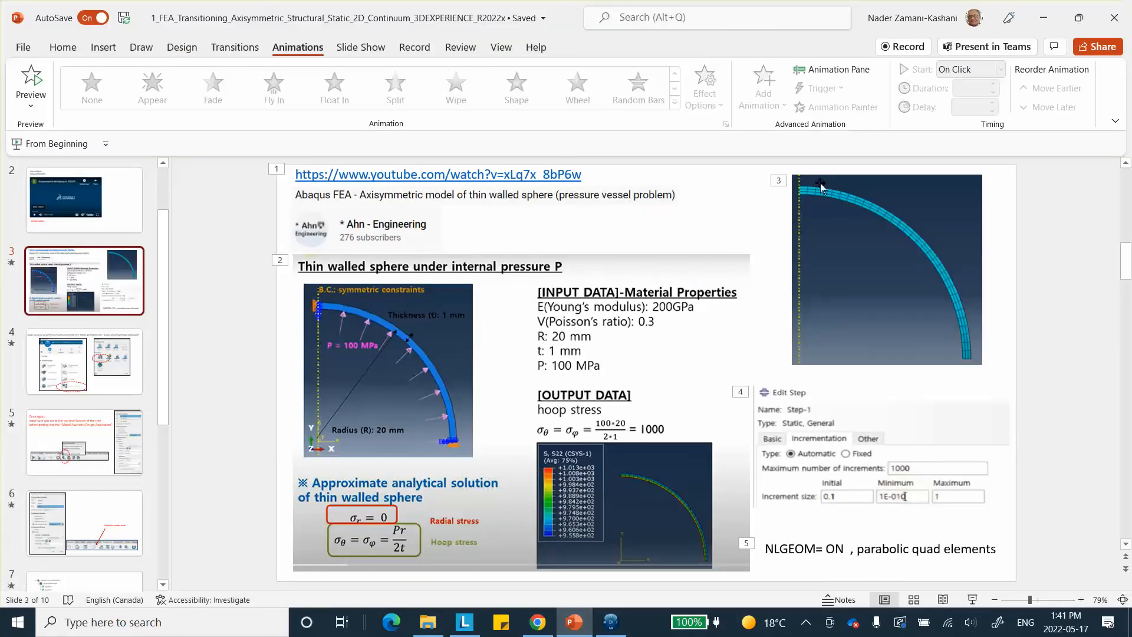
left_click(1044, 17)
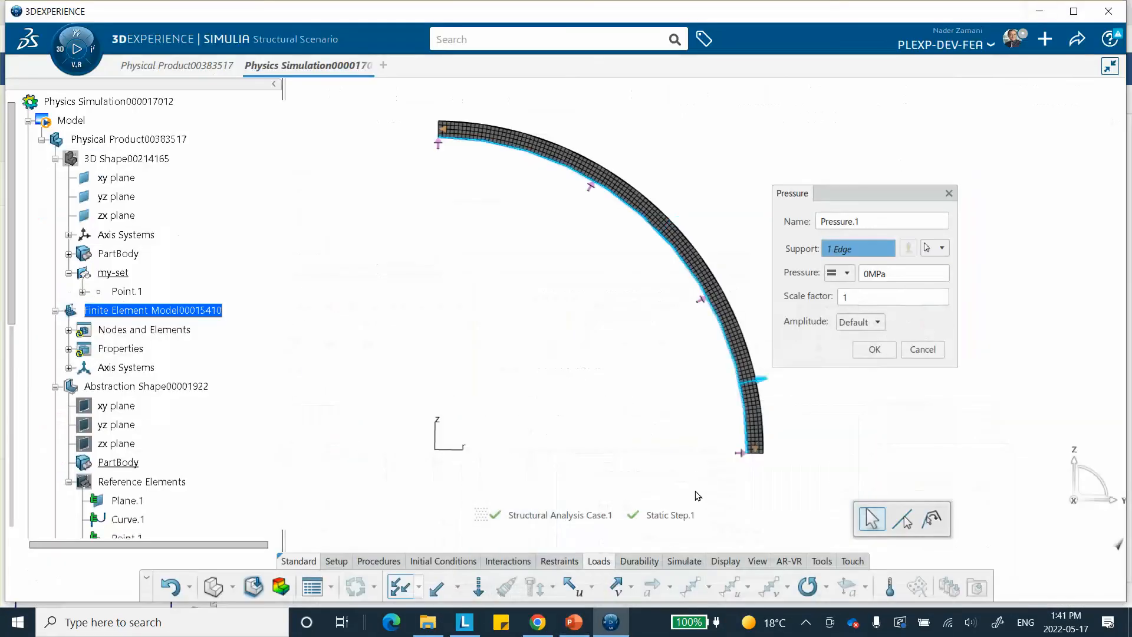
left_click(866, 273)
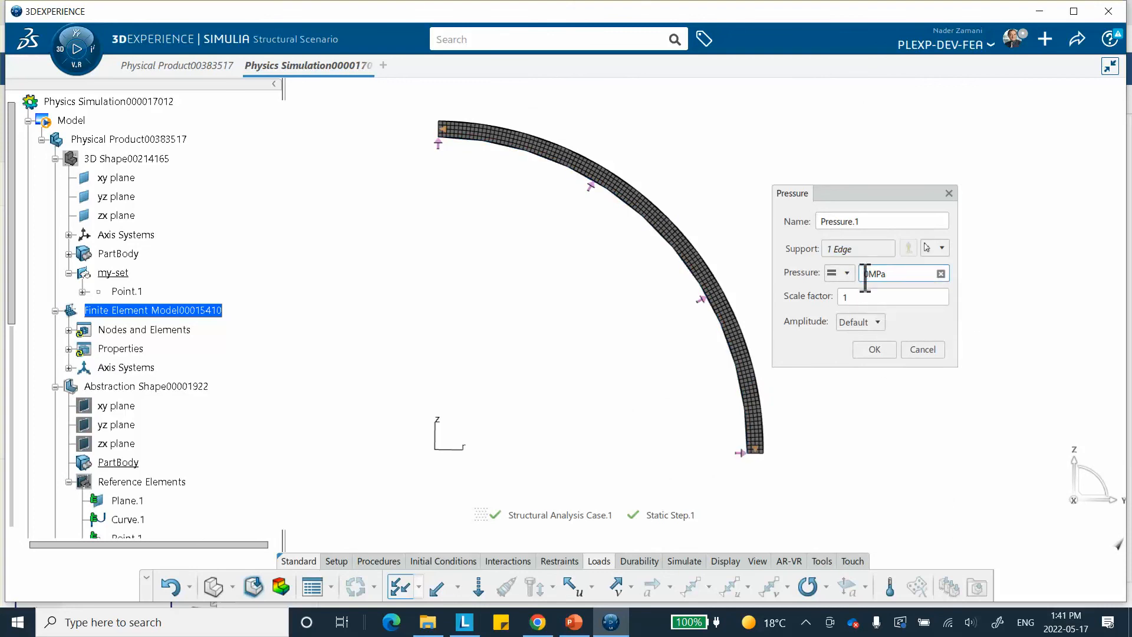
type("1")
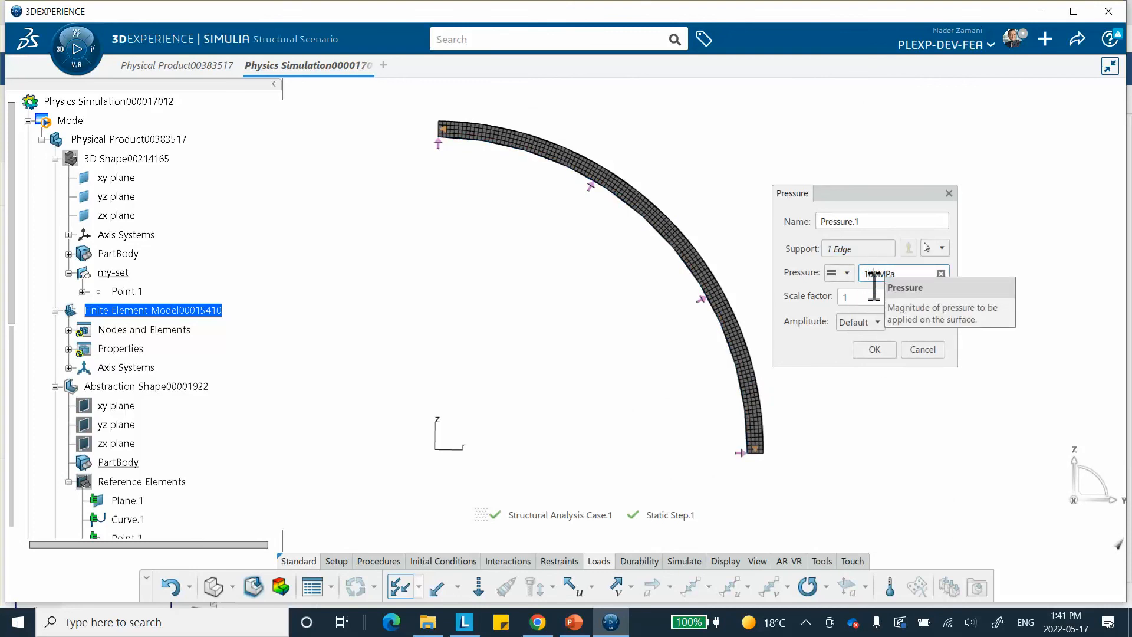
type("0")
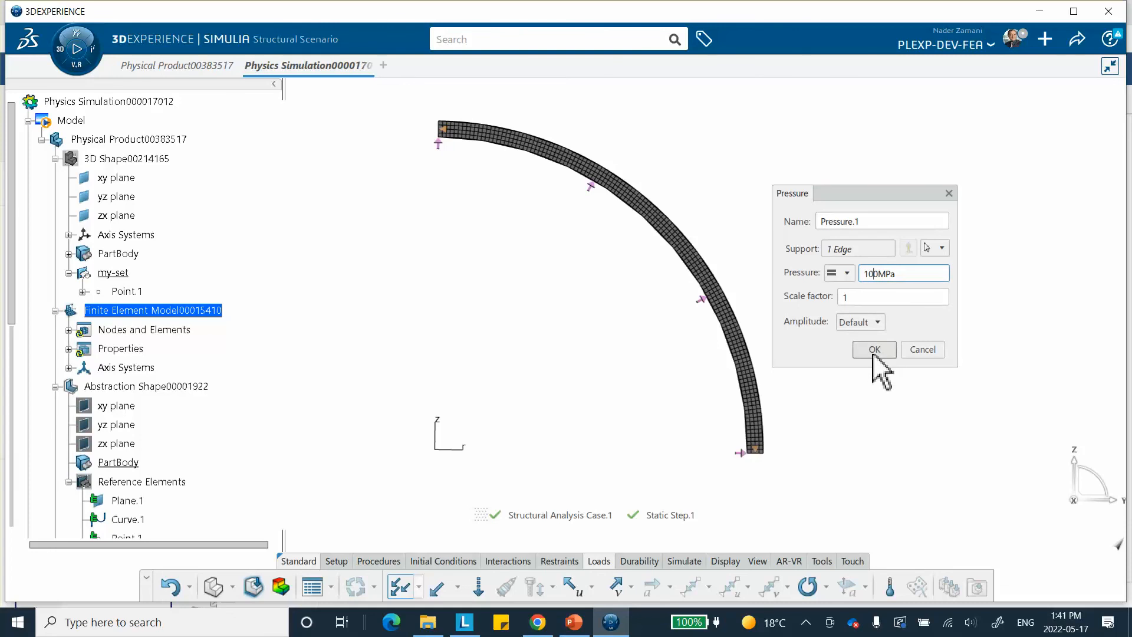
left_click(874, 351)
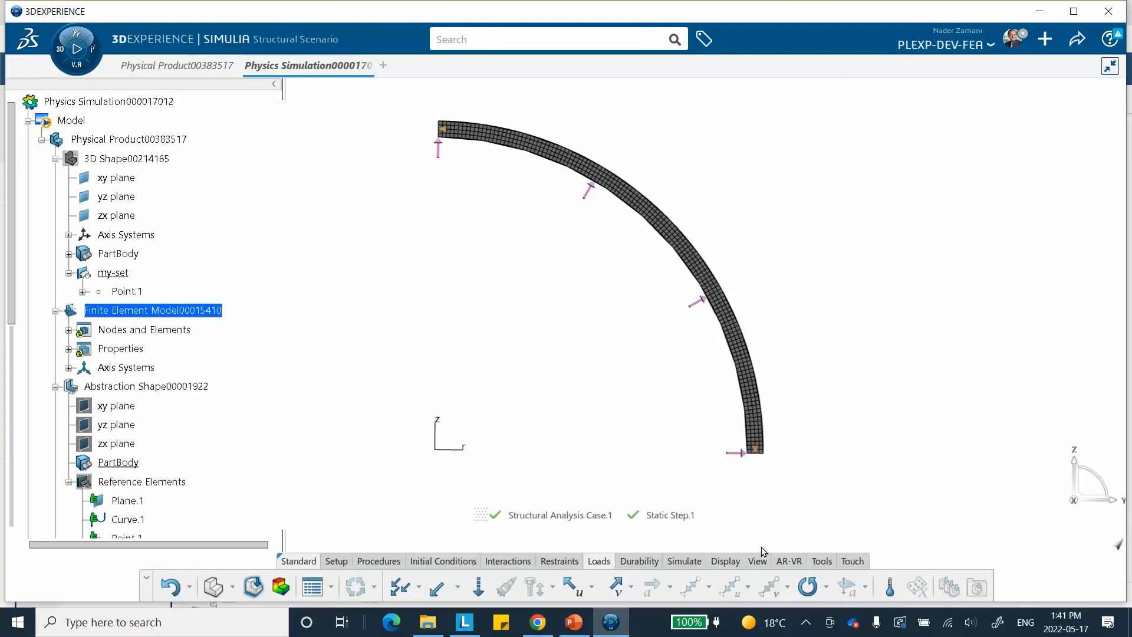
Run the model and scenario checks and the simulation checks for the structural analysis case, using local interactive with 4 cores
left_click(697, 561)
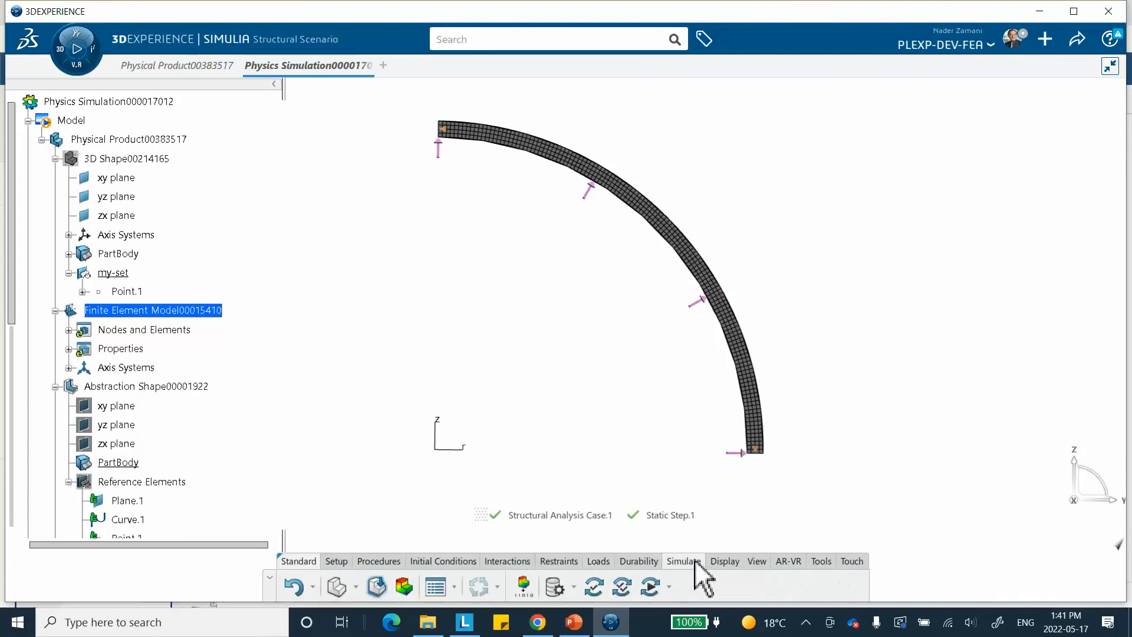
left_click(593, 585)
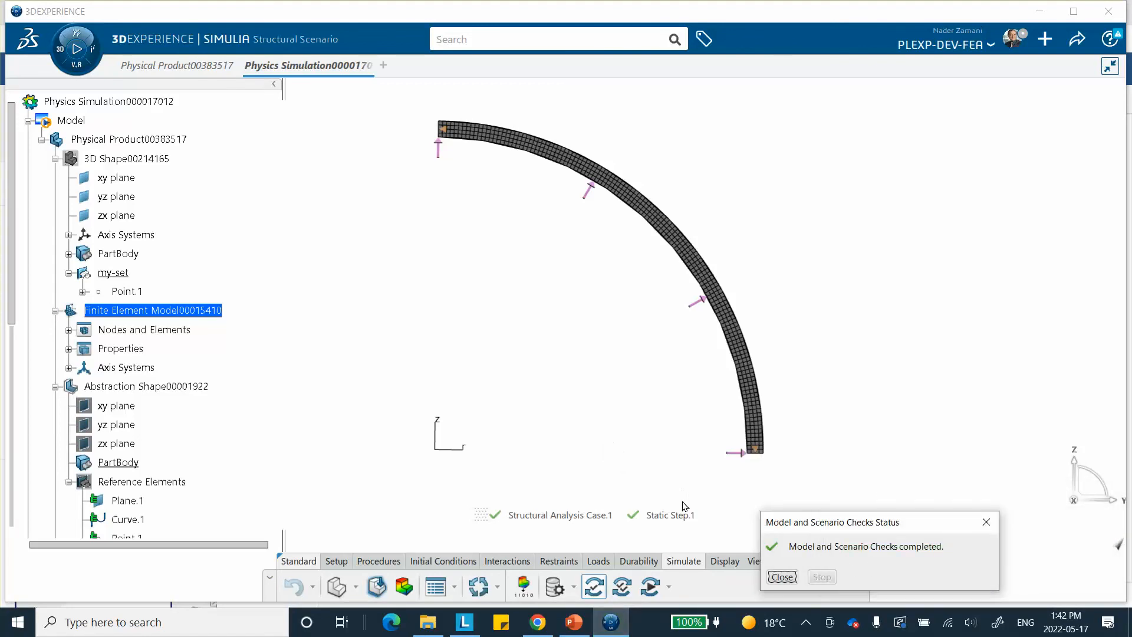
left_click(782, 577)
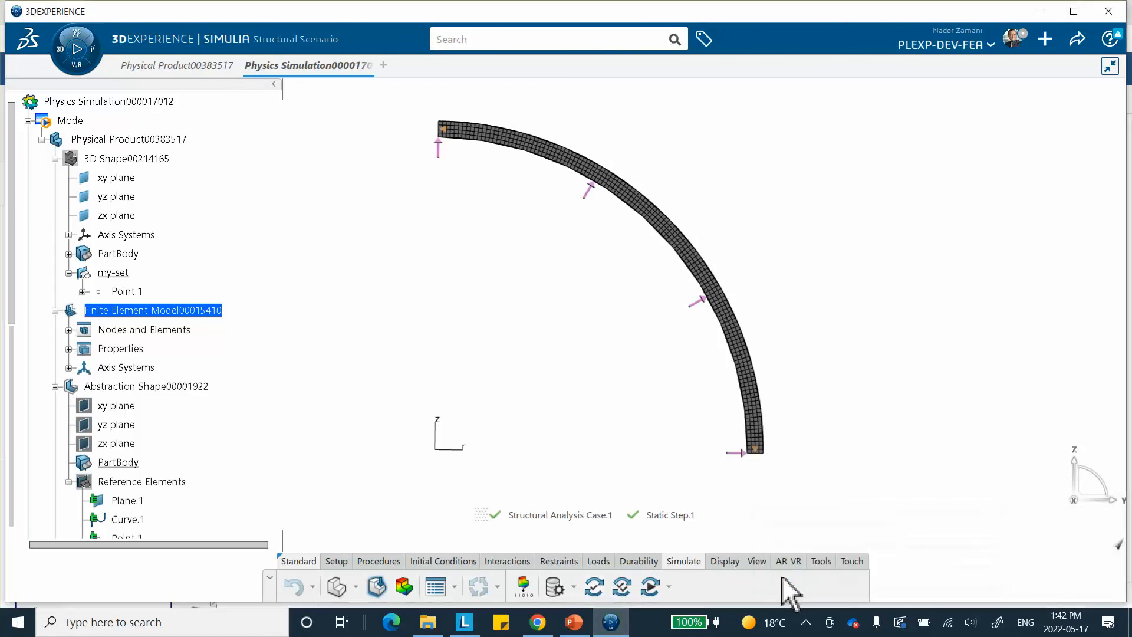
left_click(622, 588)
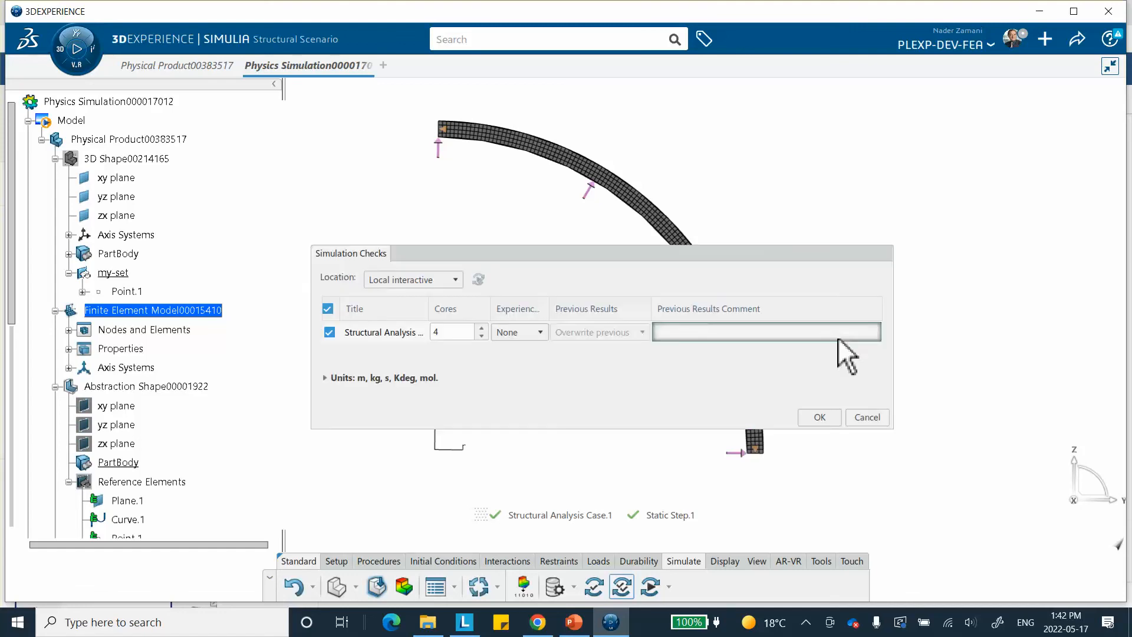
left_click(819, 417)
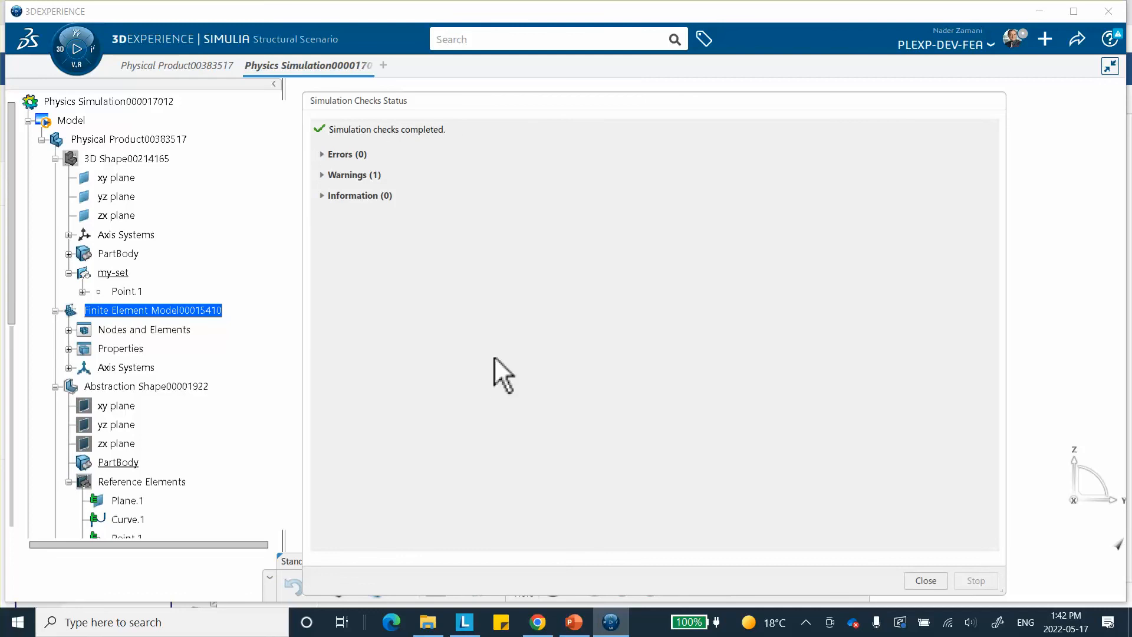
left_click(925, 580)
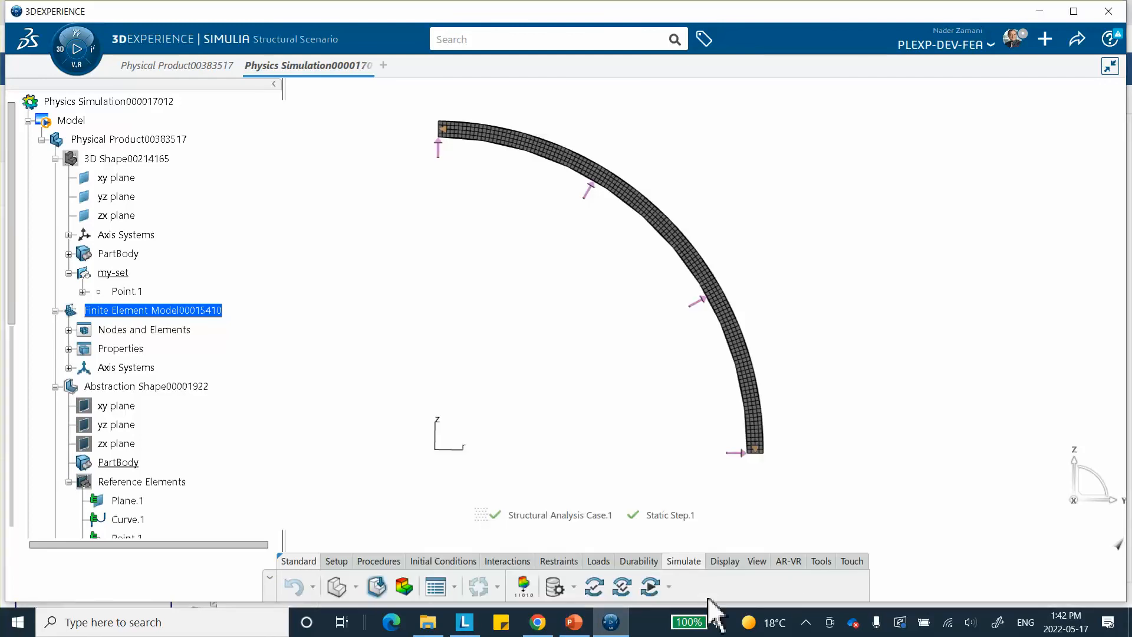
Run the simulation of the structural analysis case and dismiss its status report to view the results
left_click(648, 588)
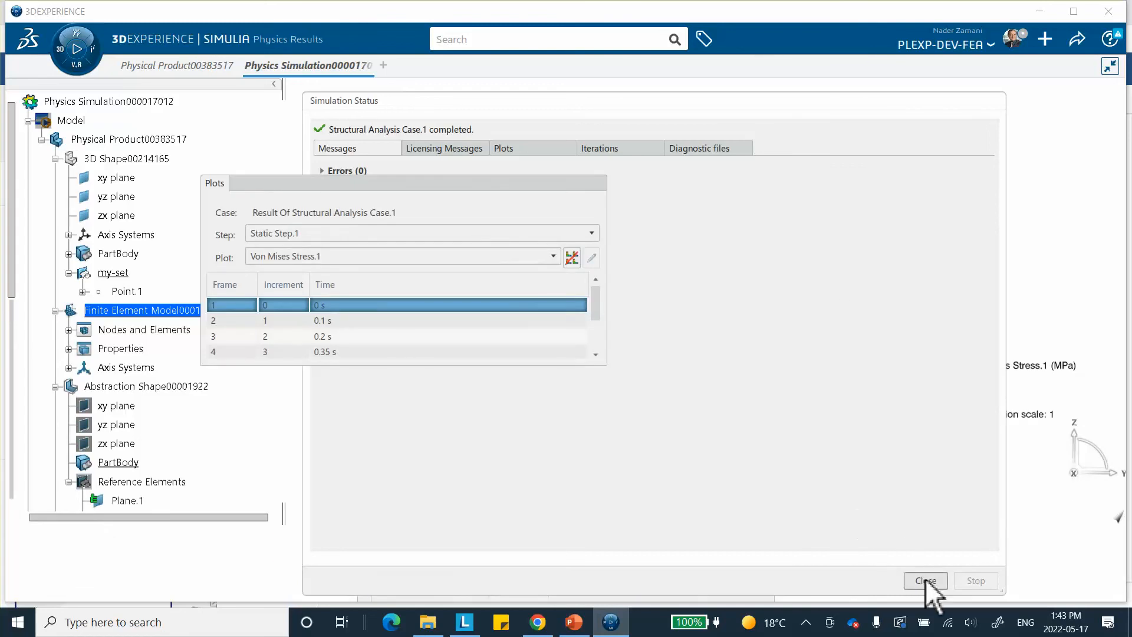
left_click(927, 583)
middle_click_drag(676, 260, 798, 242)
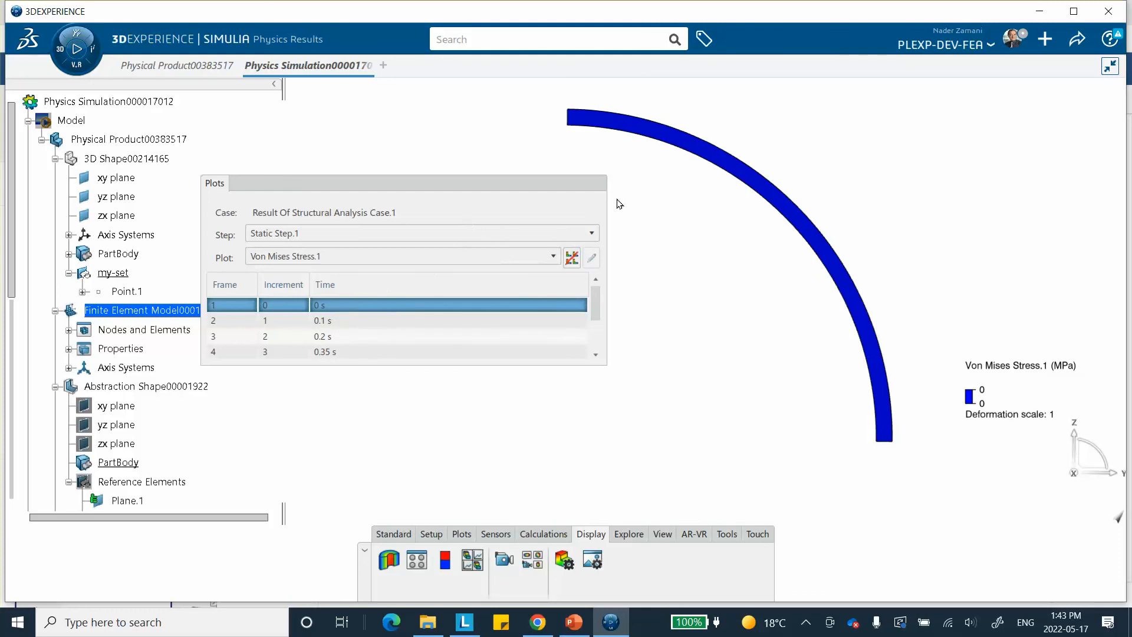
Examine the displacement plot at 0.1 s, 0.2 s and 1 s, and the von Mises stress plot at 1 s
left_click(330, 255)
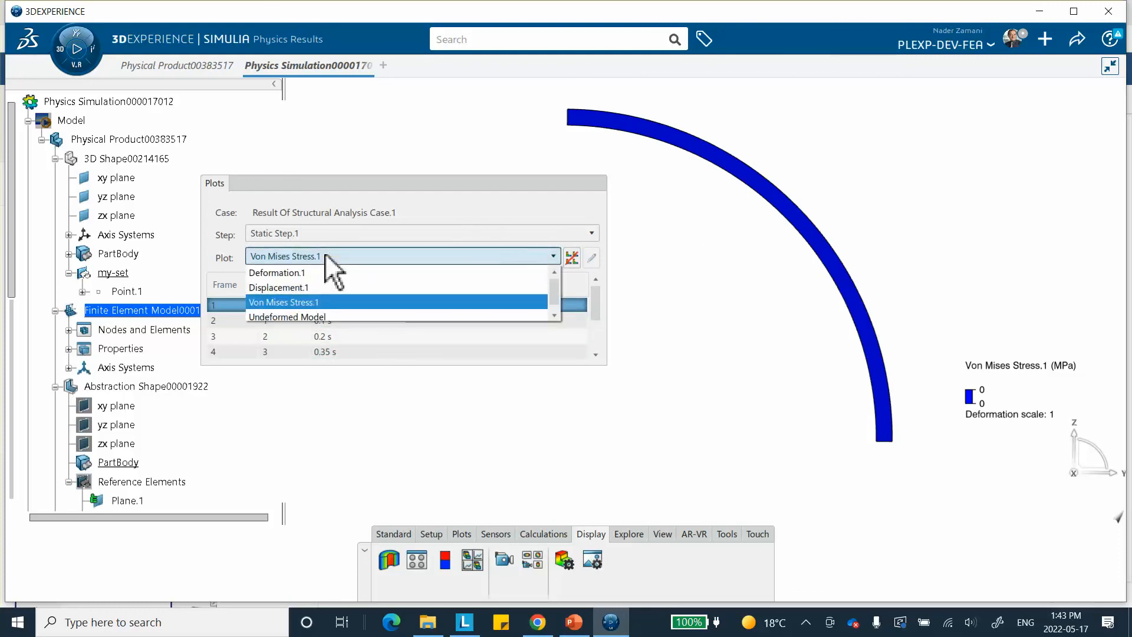
left_click(305, 286)
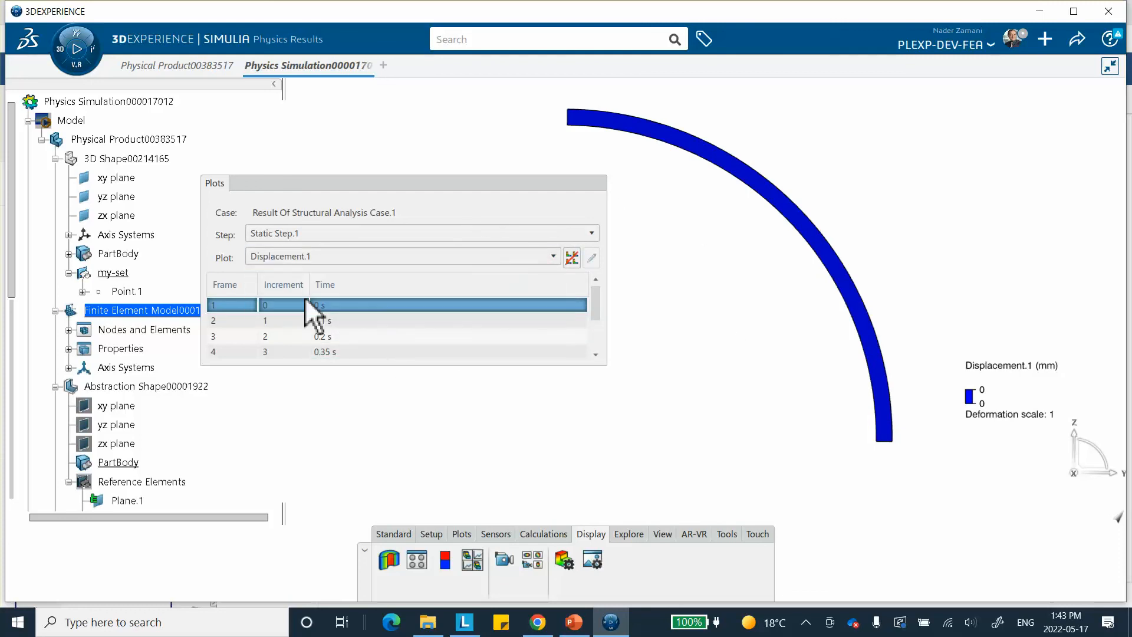
left_click(380, 320)
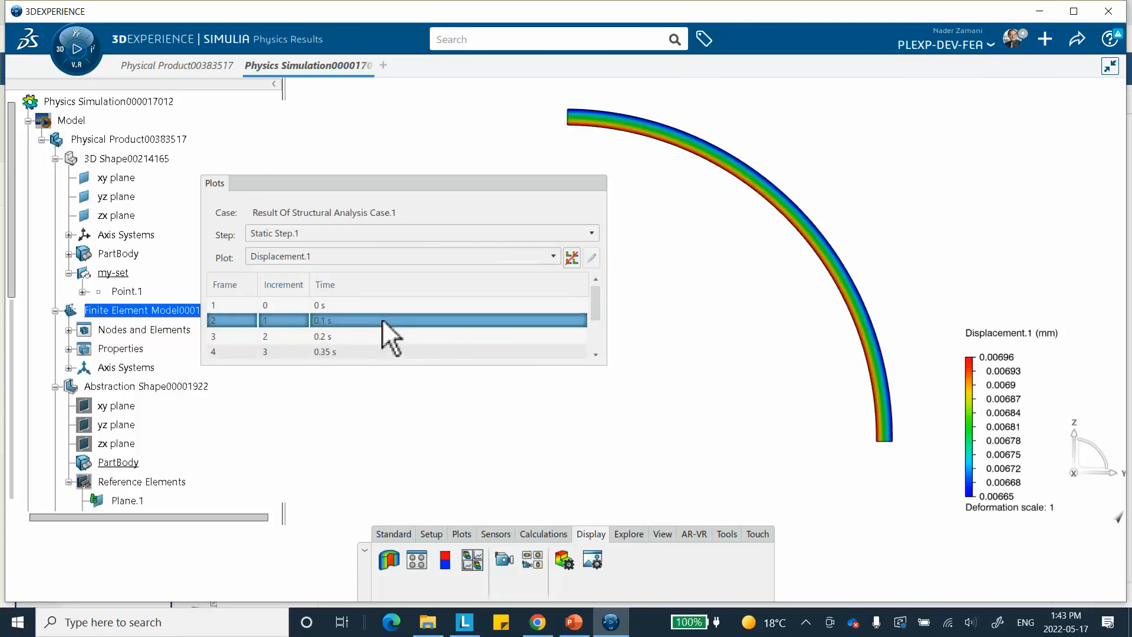
left_click(372, 336)
scroll(378, 336, "down", 1)
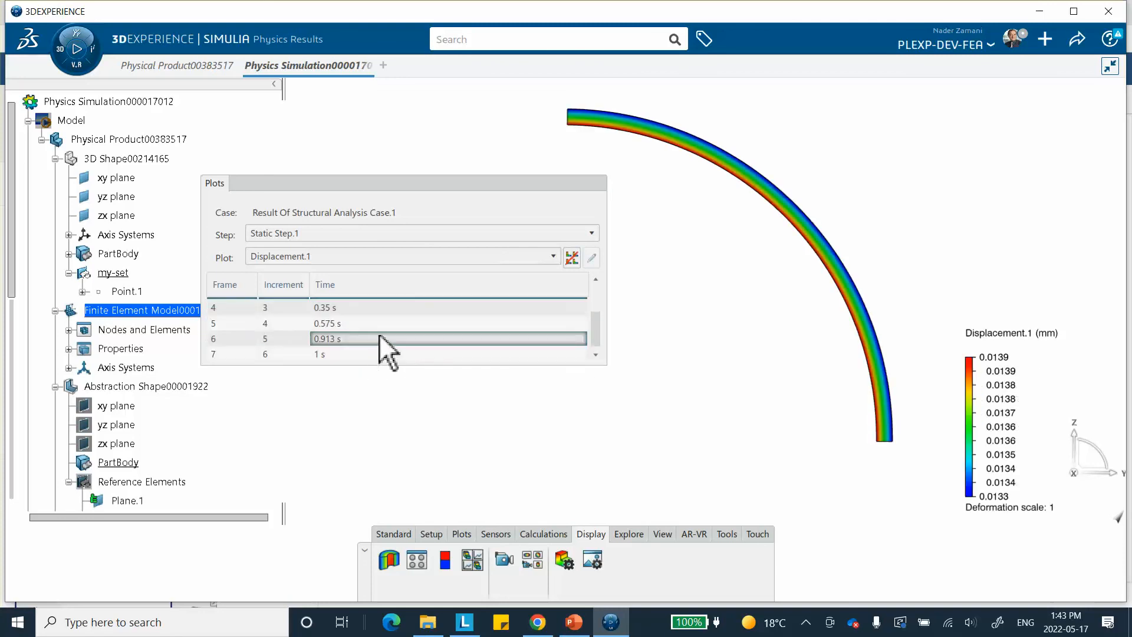
left_click(354, 353)
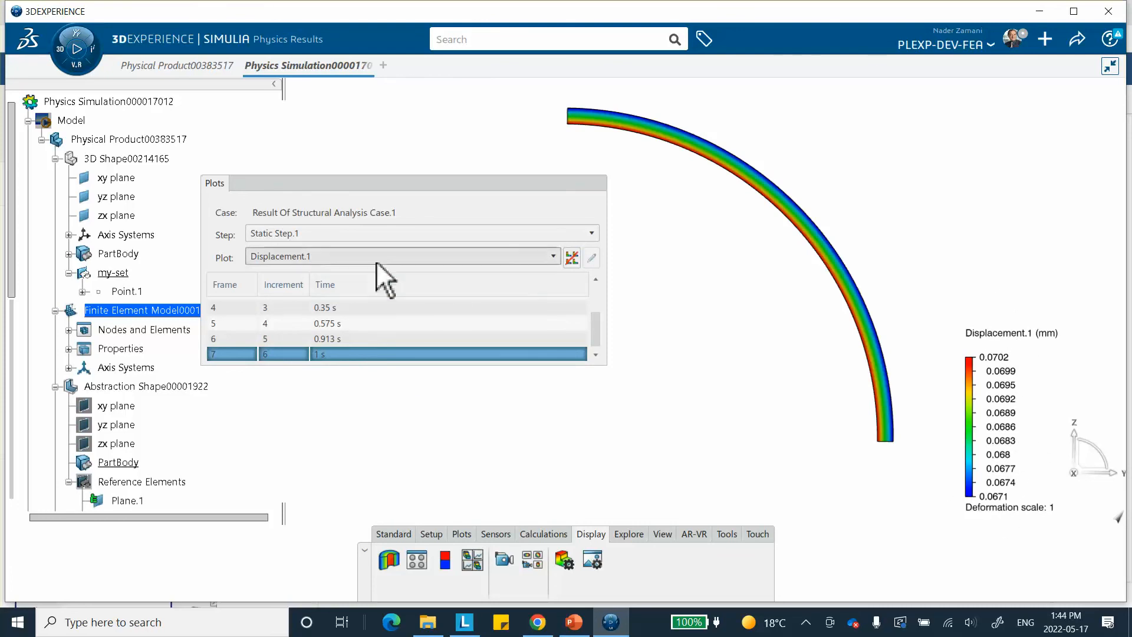
left_click(331, 257)
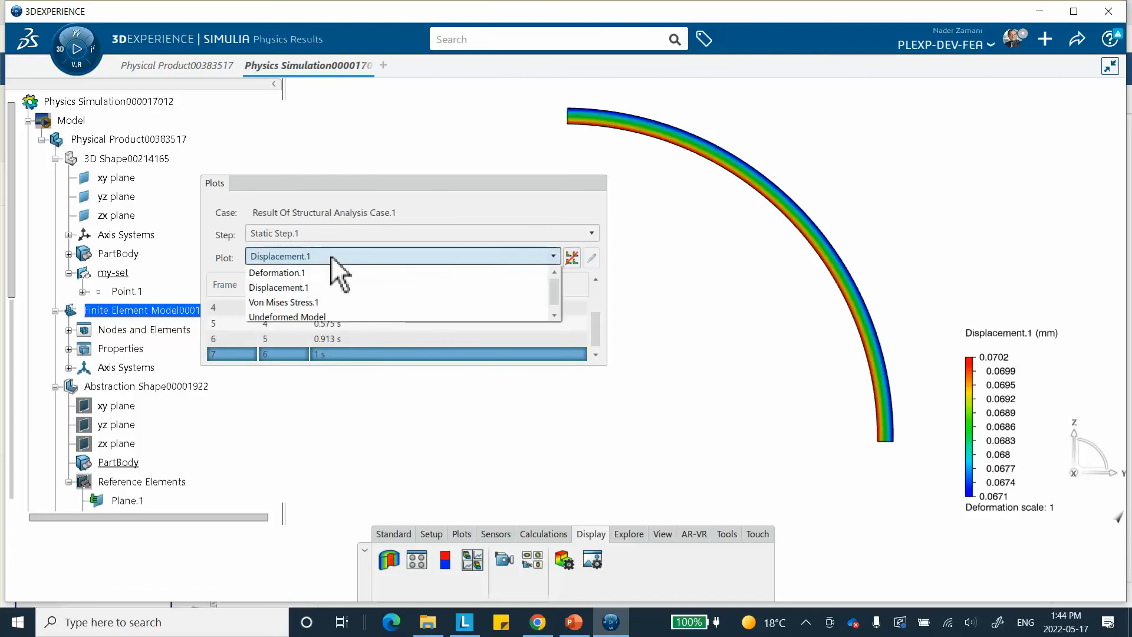
left_click(302, 303)
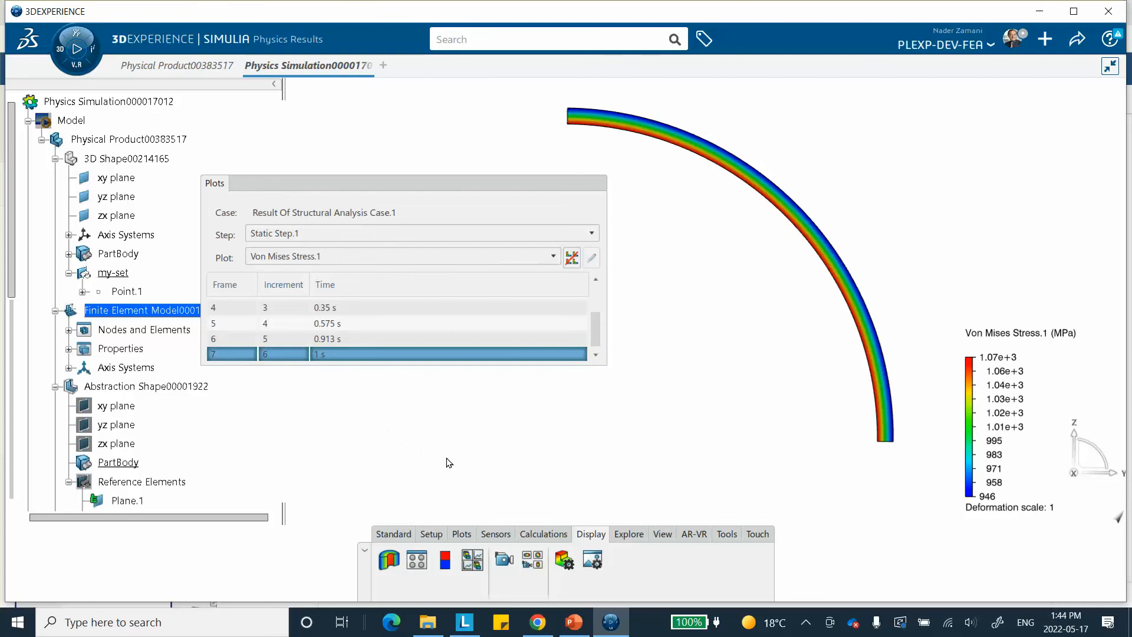
Return to the structural scenario and add a field output request for all stresses on the whole model
left_click(406, 534)
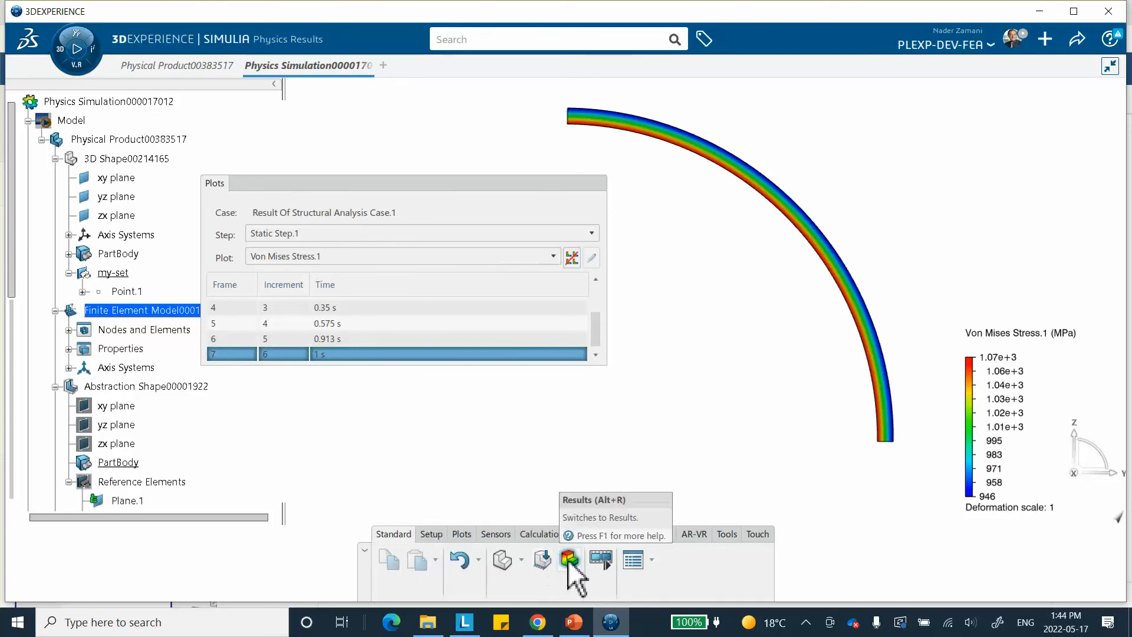
left_click(542, 561)
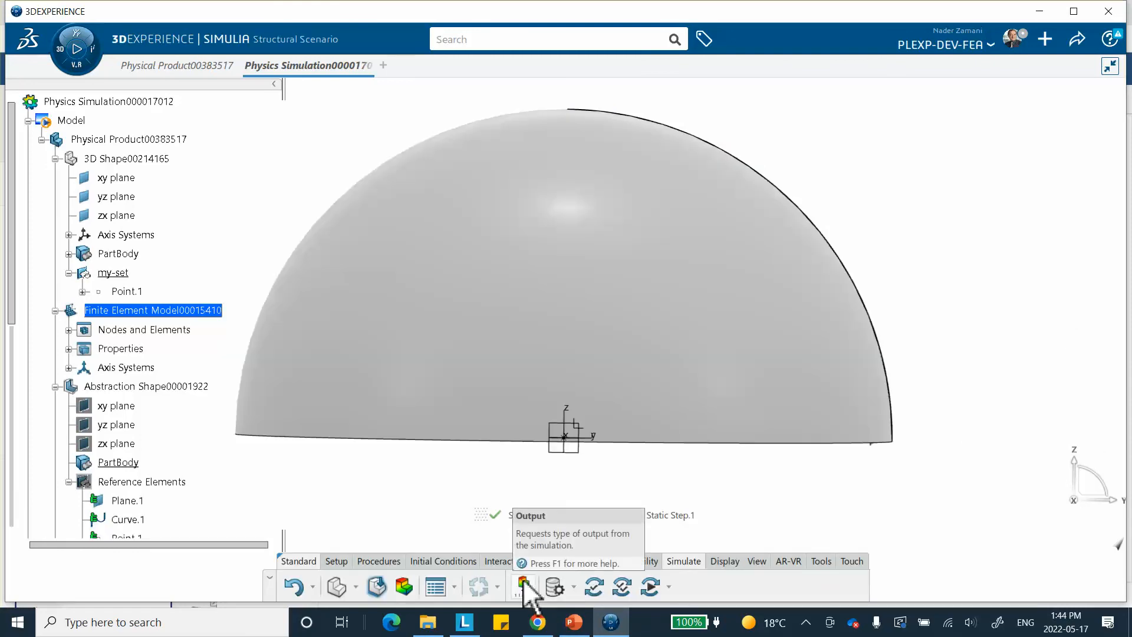
left_click(524, 584)
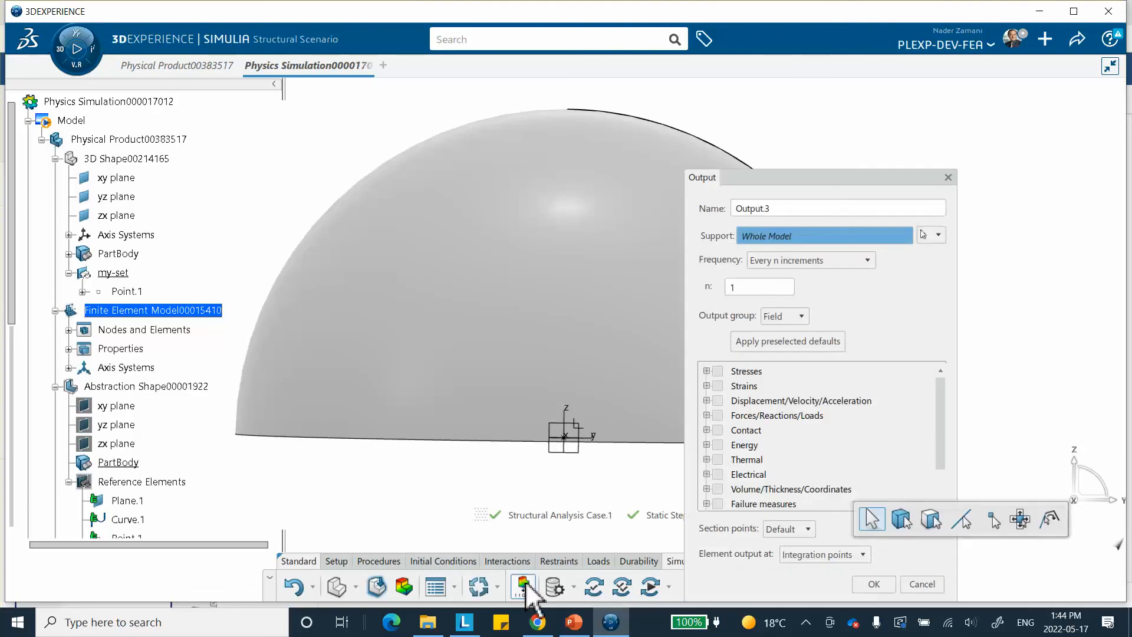
left_click(718, 371)
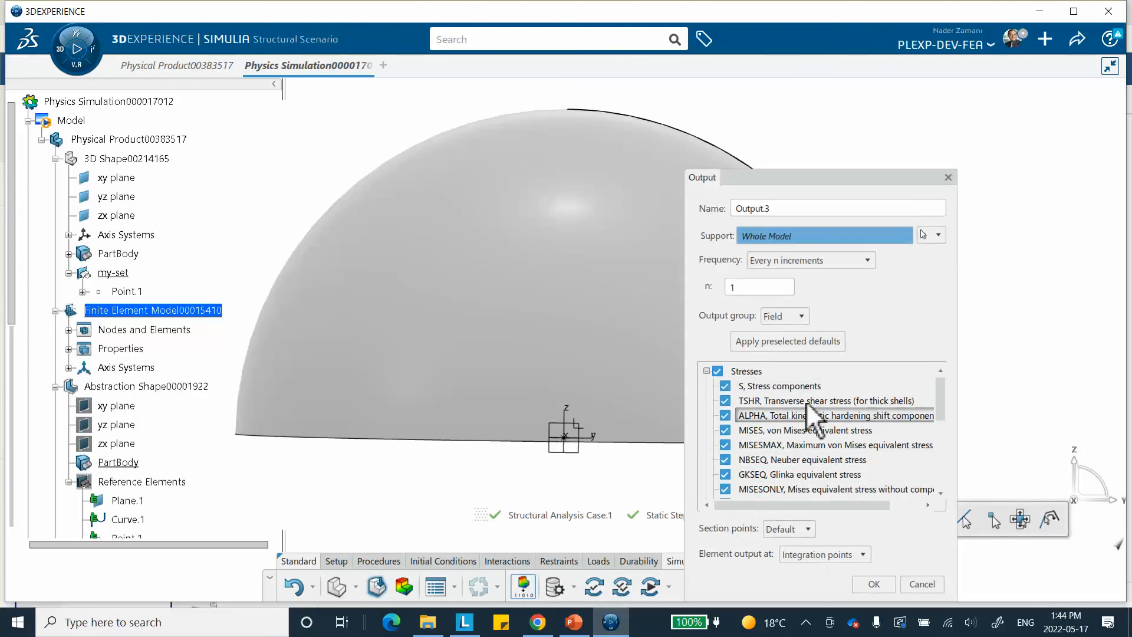
scroll(803, 449, "down", 1)
scroll(793, 463, "up", 1)
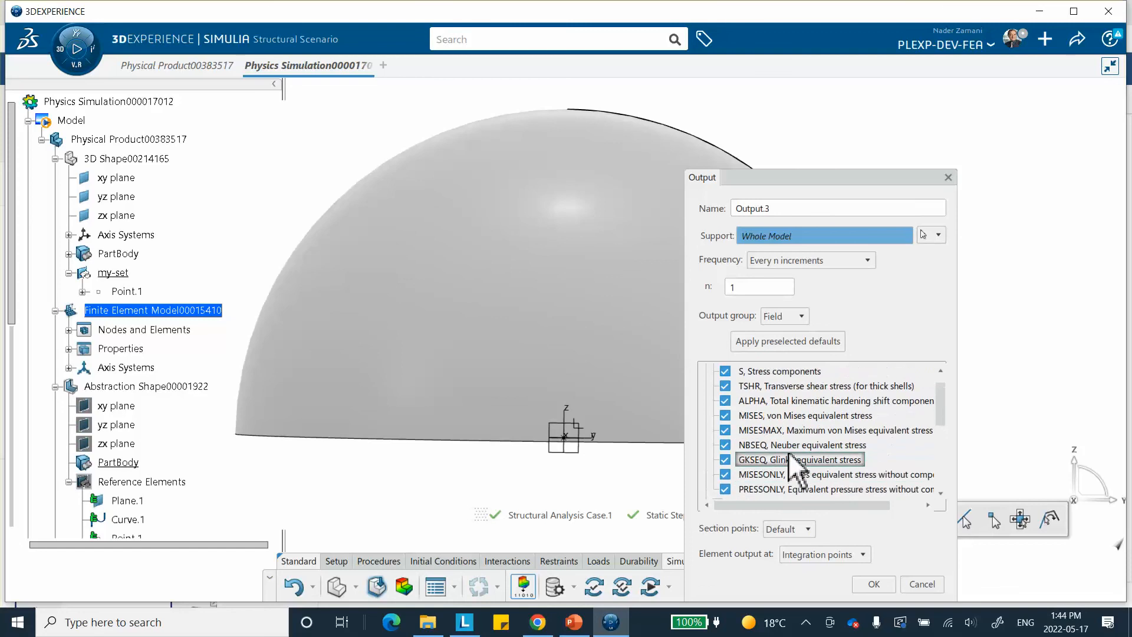
scroll(797, 424, "up", 1)
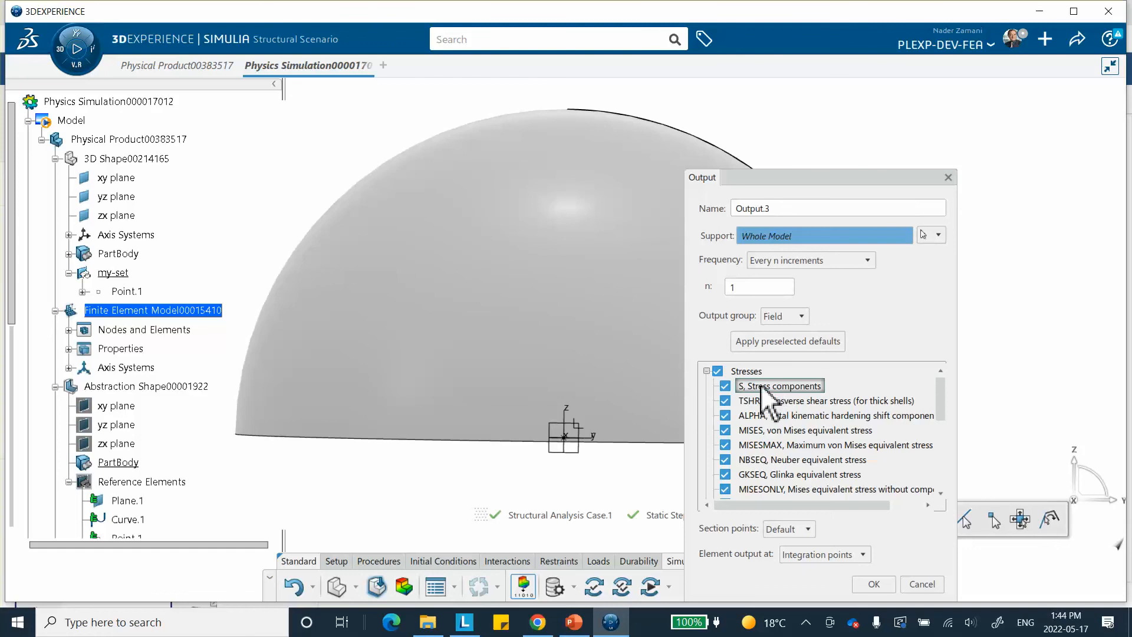
scroll(752, 489, "down", 1)
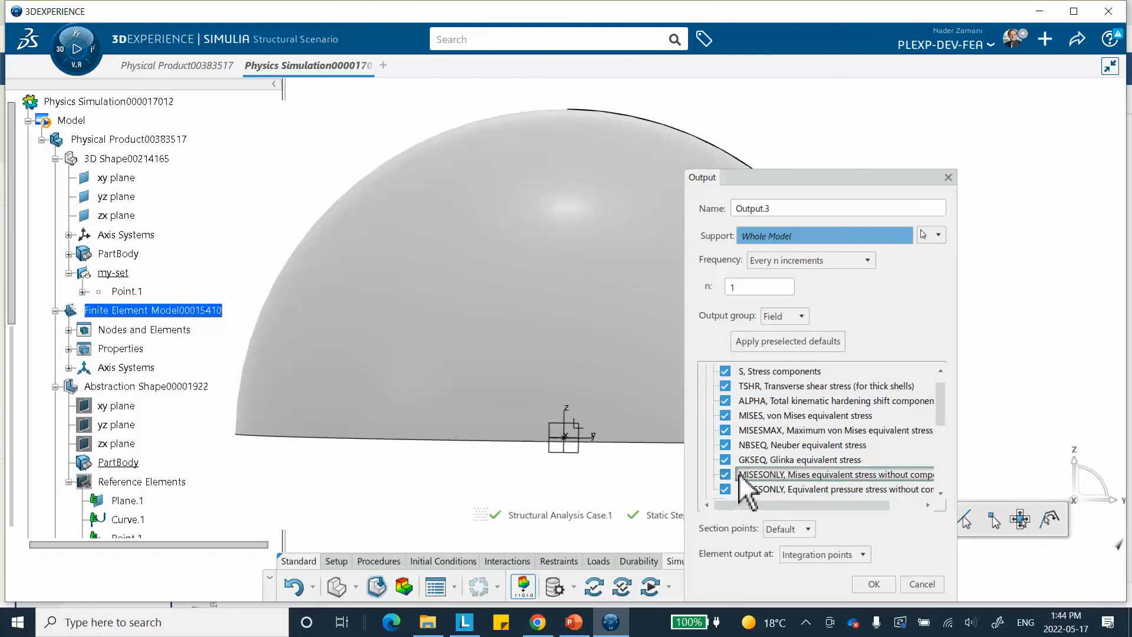
scroll(748, 439, "up", 1)
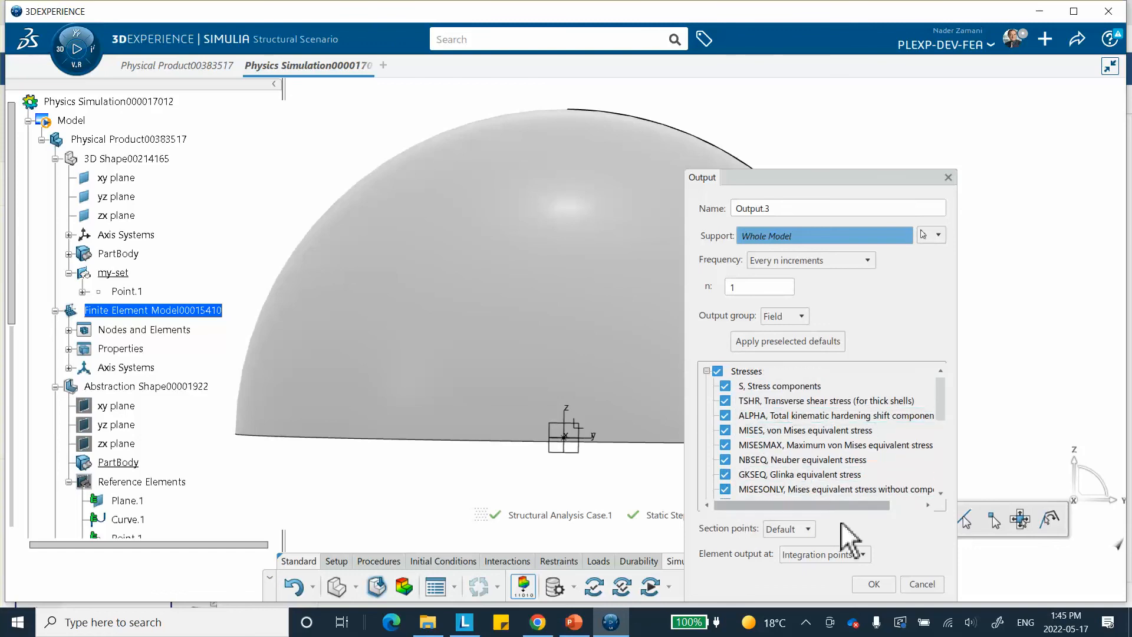
left_click(870, 585)
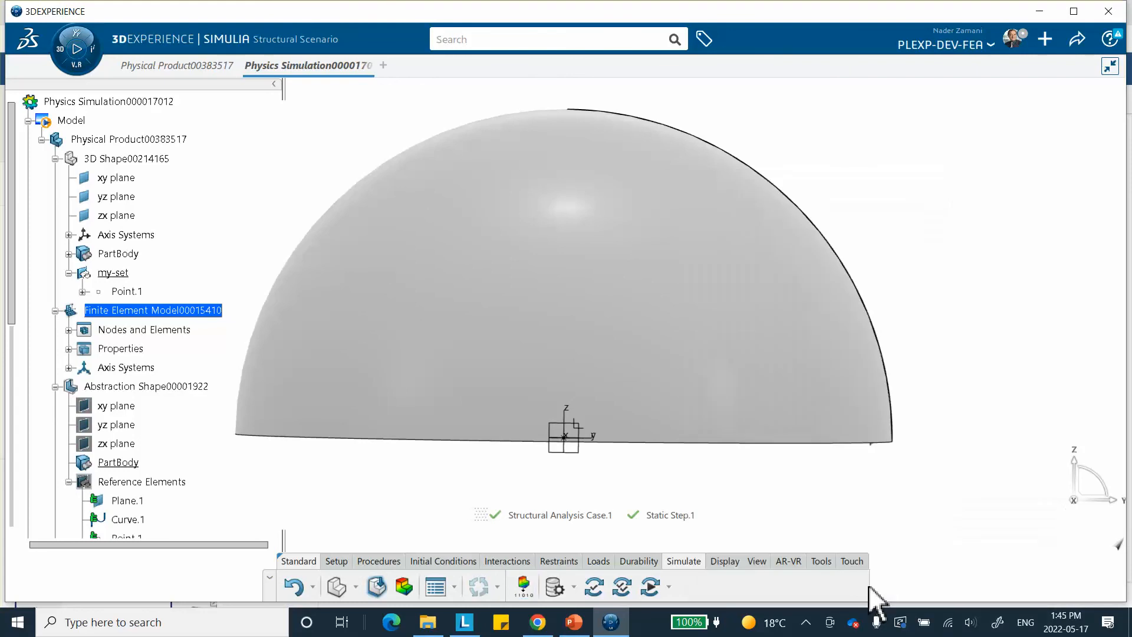
Rerun the structural analysis case as local interactive with 4 cores, overwriting the previous results, and dismiss its status report
left_click(646, 578)
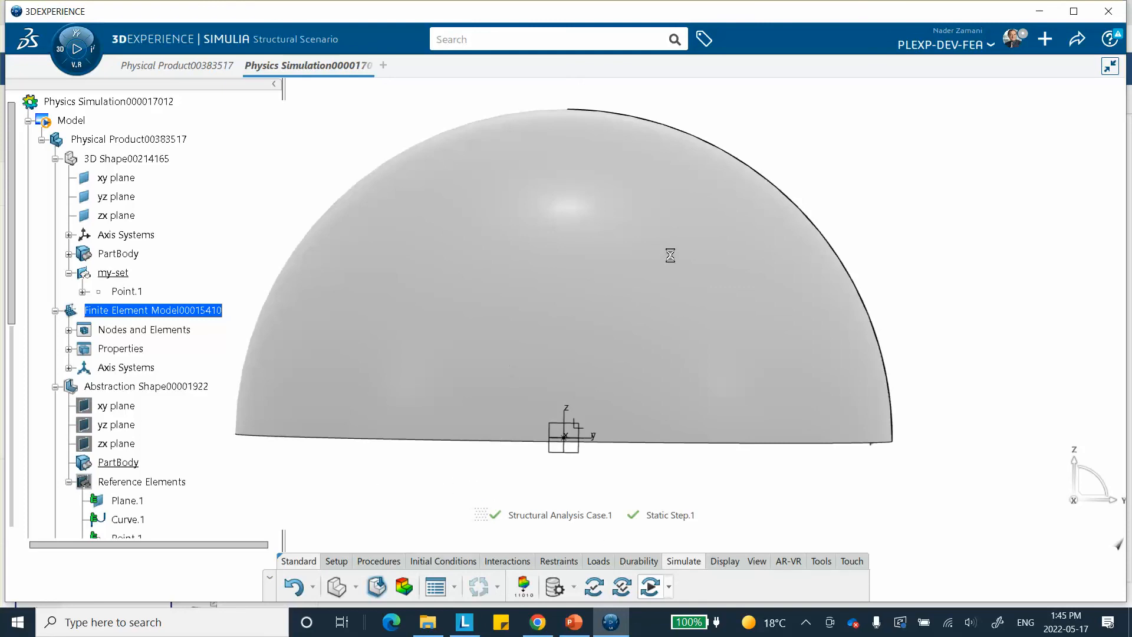
right_click(692, 236)
left_click(644, 212)
right_click(649, 210)
left_click(678, 264)
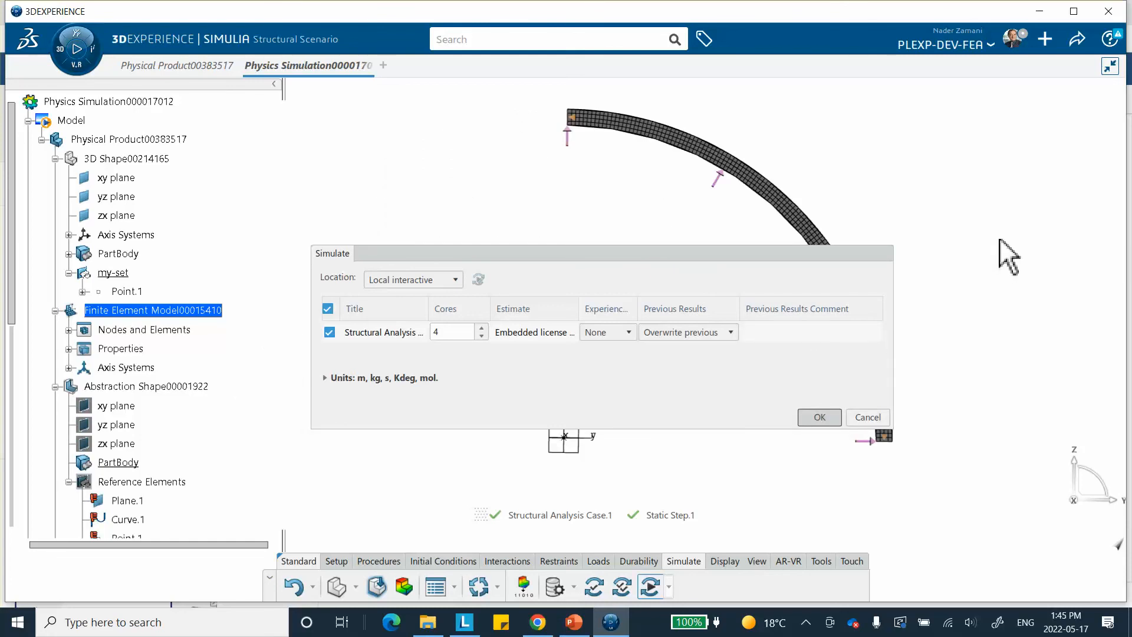
key("Return")
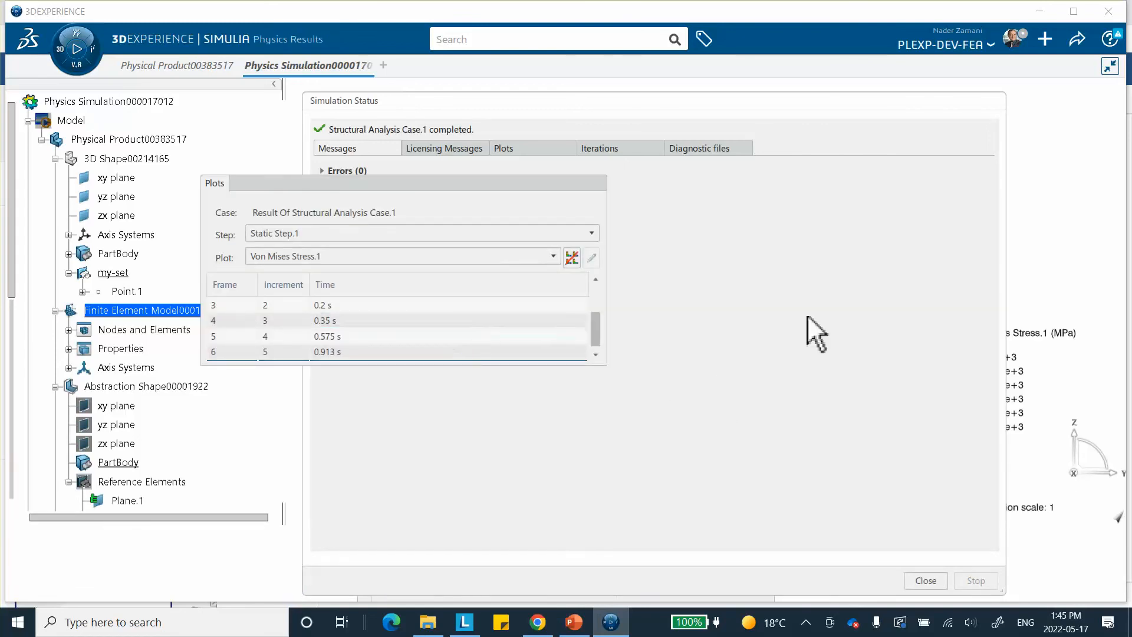
left_click(927, 582)
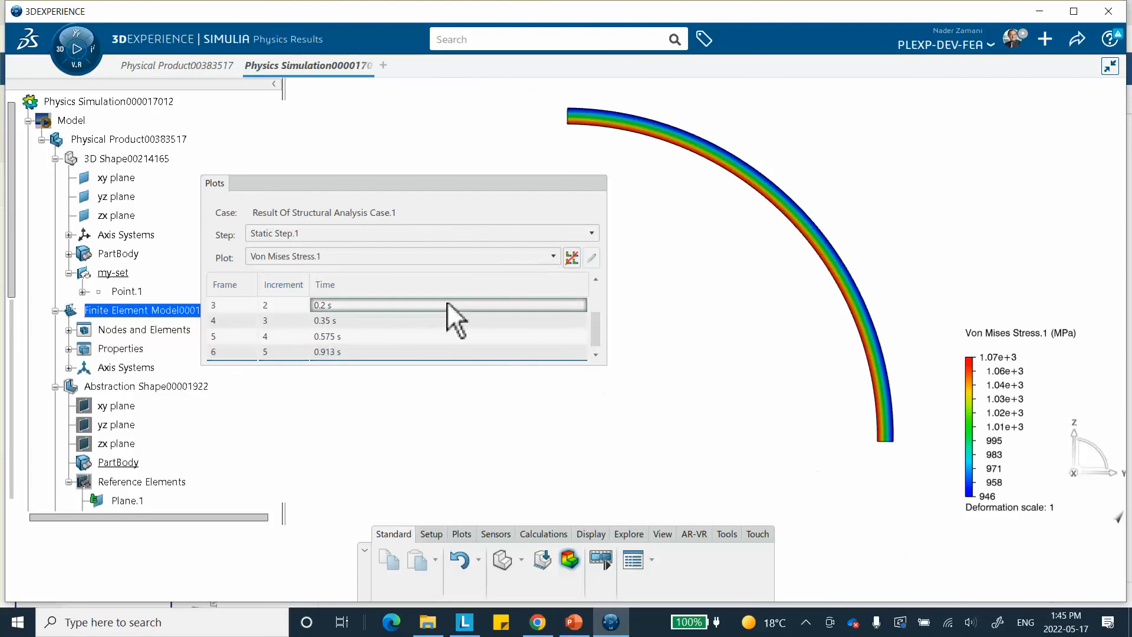
Check the list of available result plots and collapse the Plots window
left_click(369, 257)
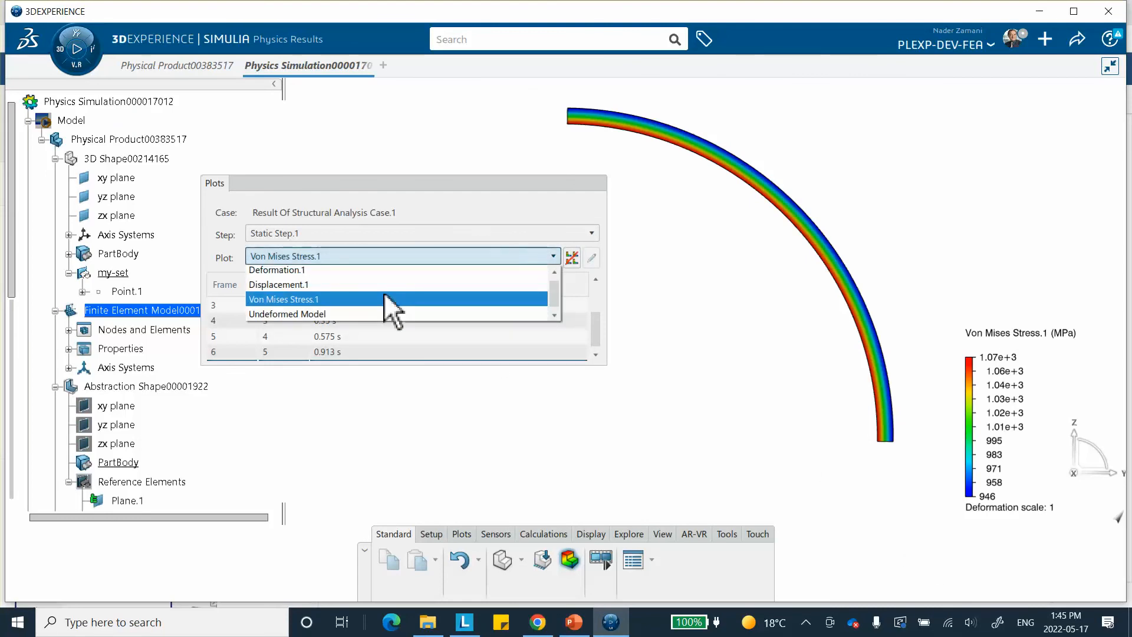
left_click(448, 186)
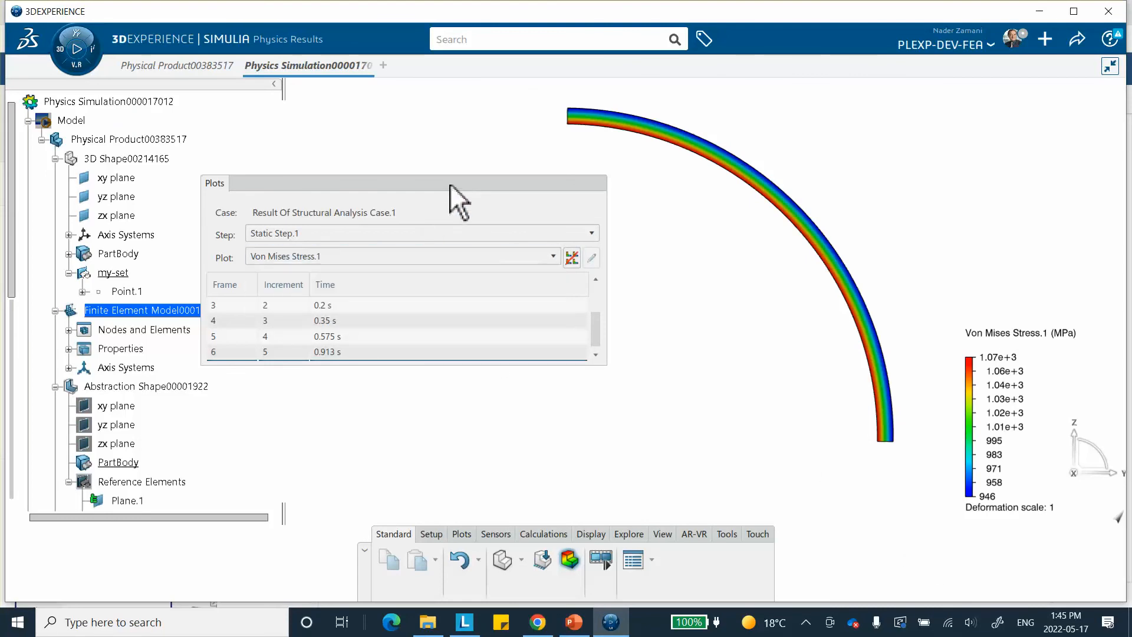
left_click_drag(454, 183, 461, 182)
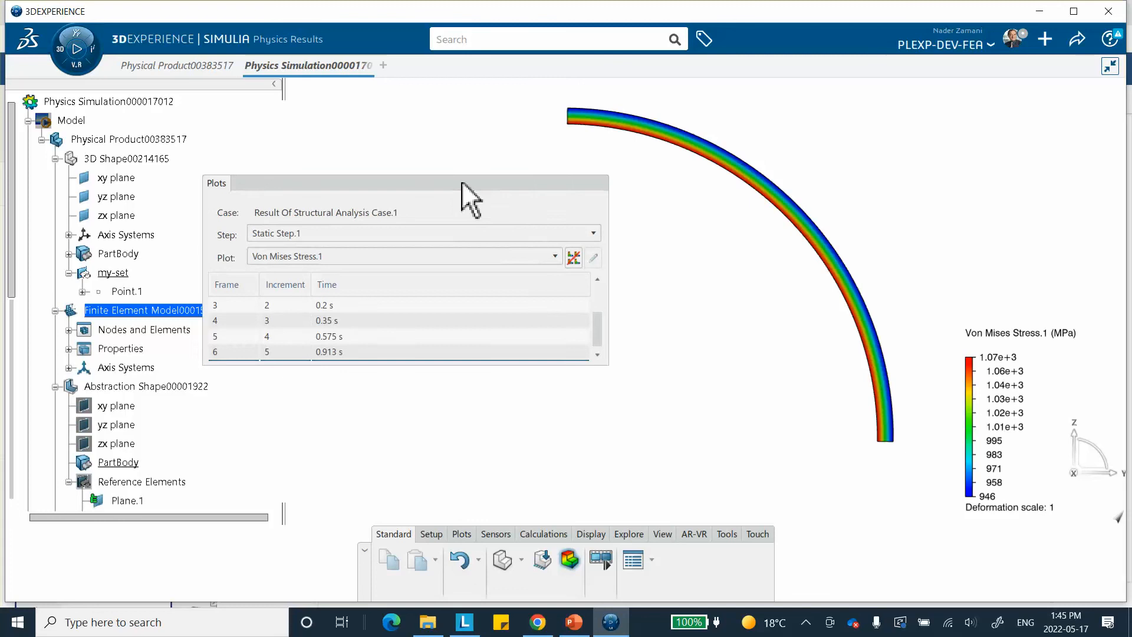
left_click(461, 180)
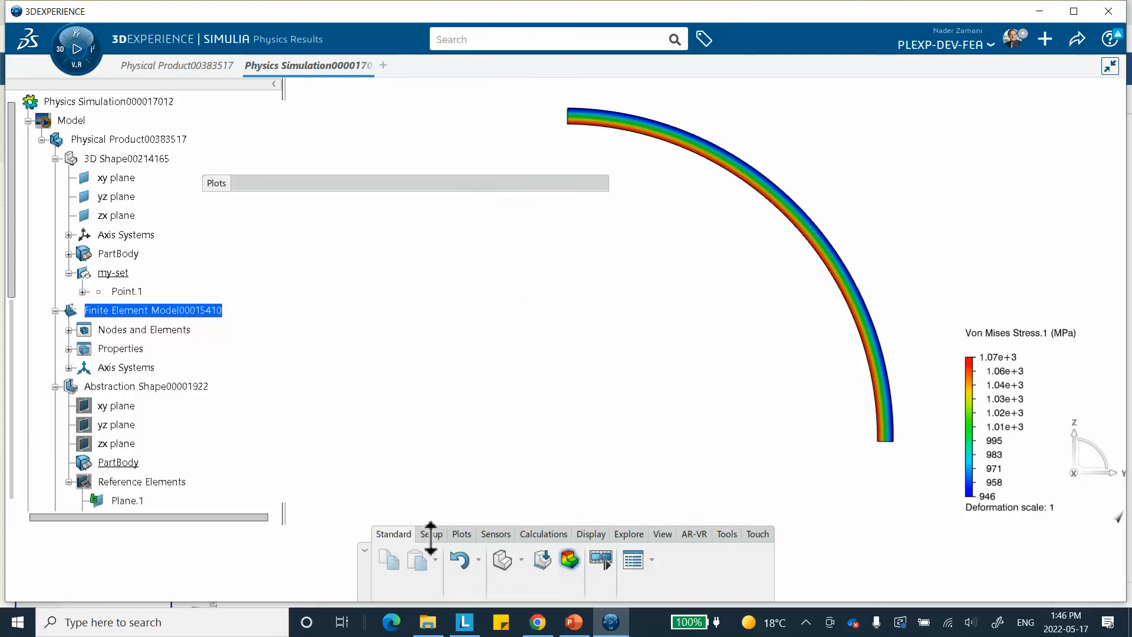
Create a contour plot of the stress components at nodes, with Maximum Principal as the quantity
left_click(461, 534)
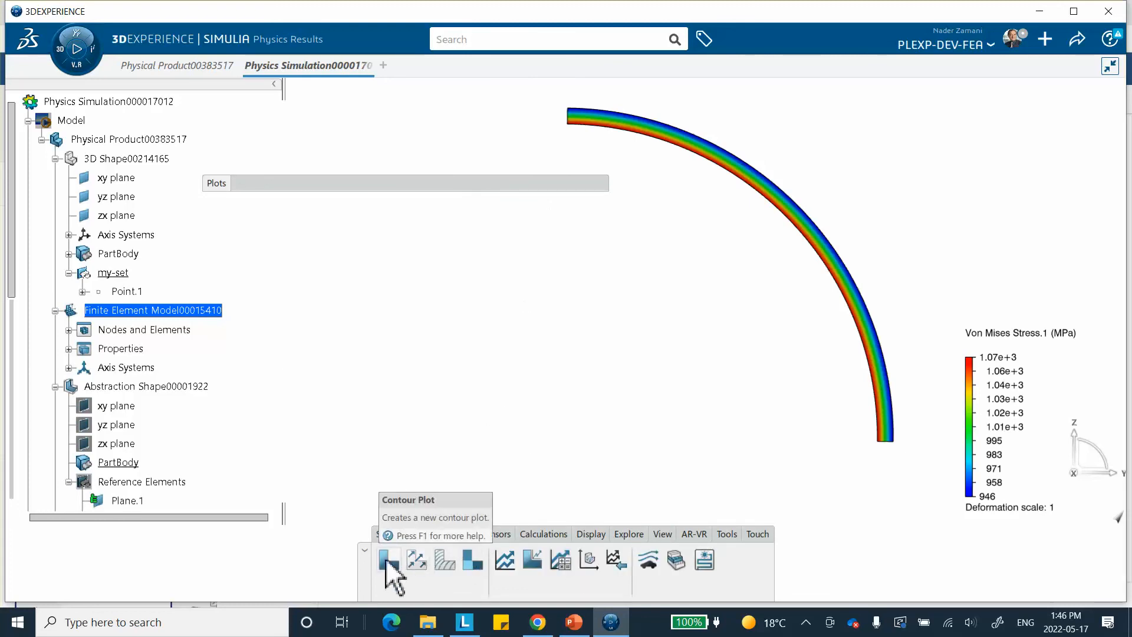
left_click(388, 558)
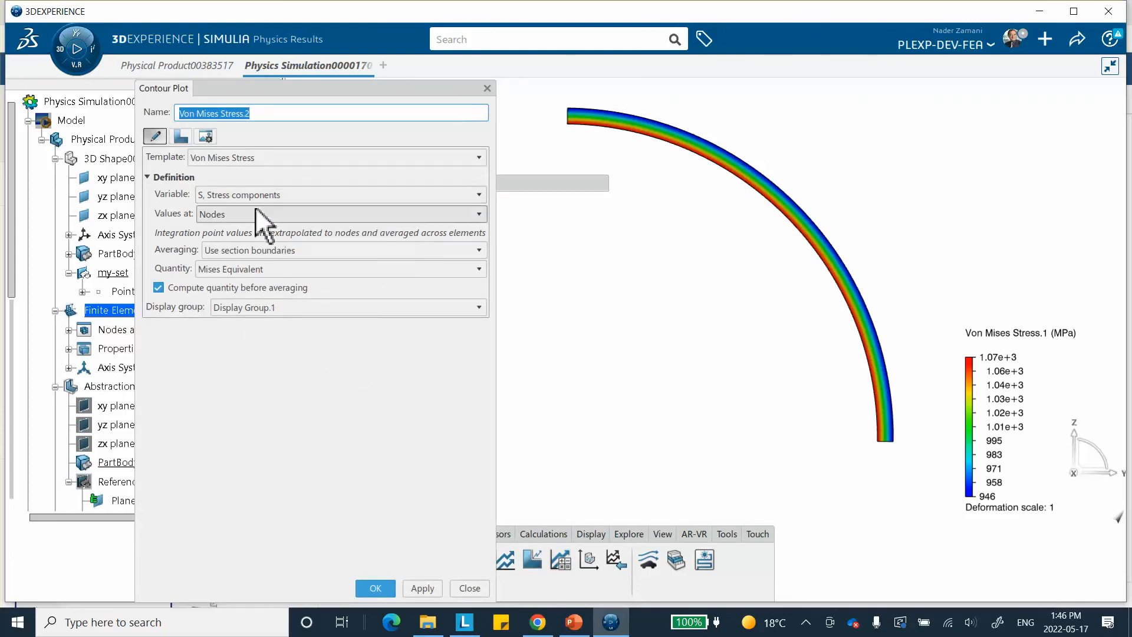
left_click(239, 269)
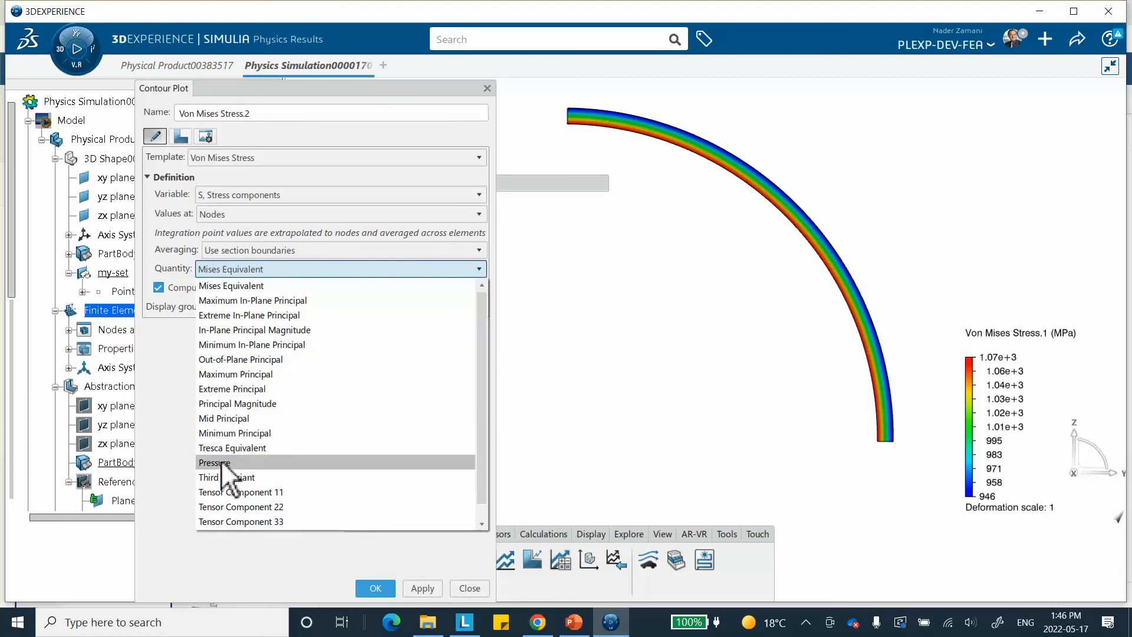
left_click(248, 374)
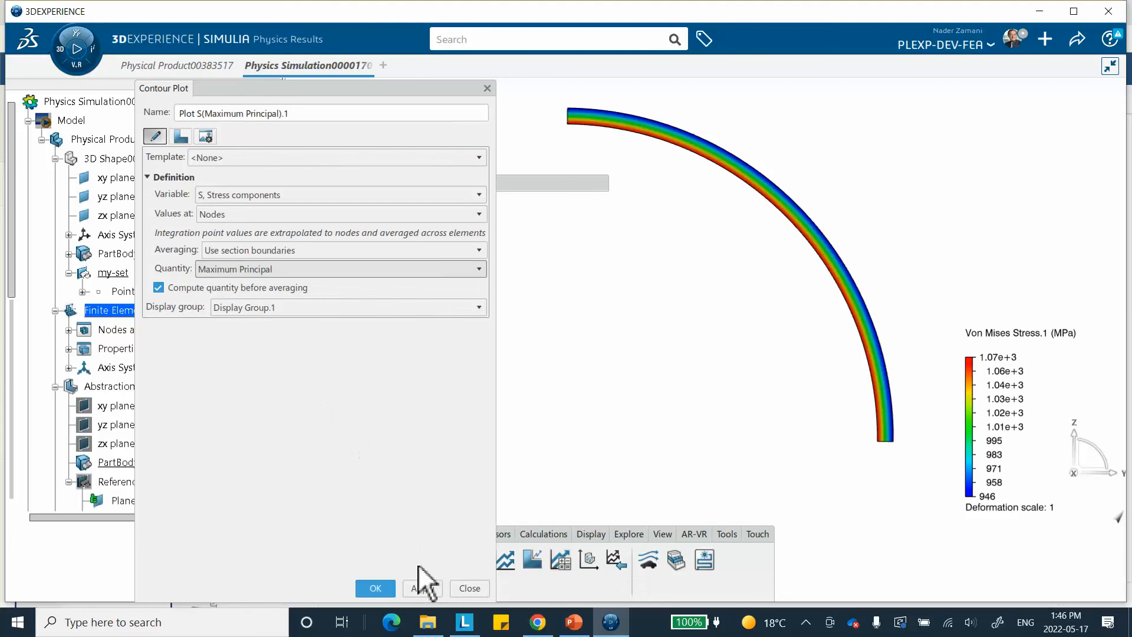
left_click(426, 587)
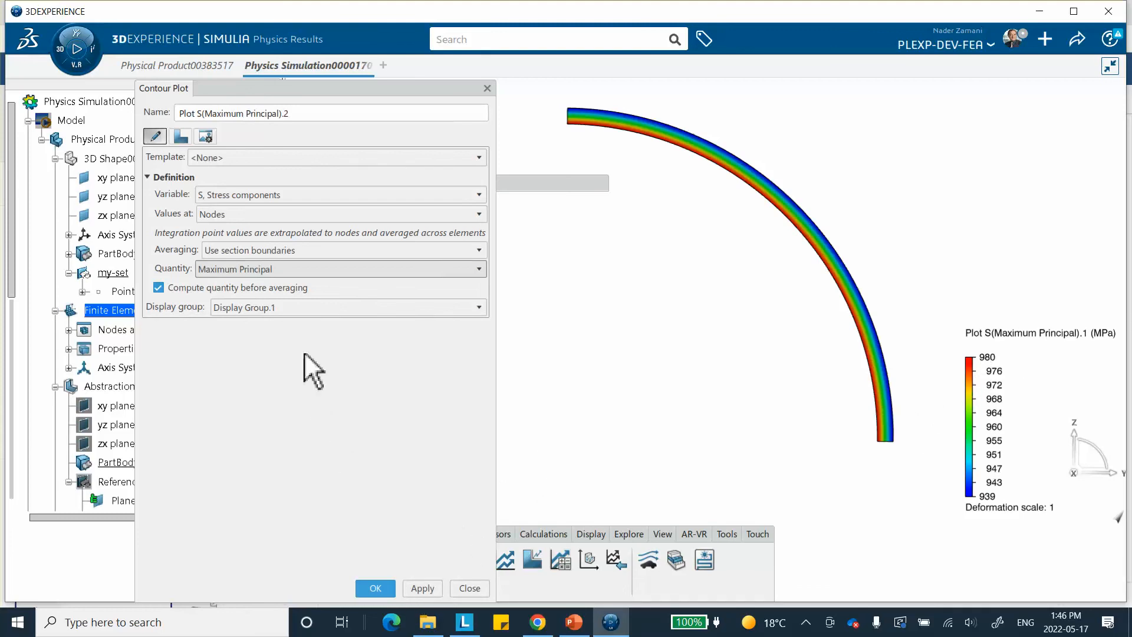
Add a contour plot of the stress components with Mid Principal as the quantity
left_click(266, 270)
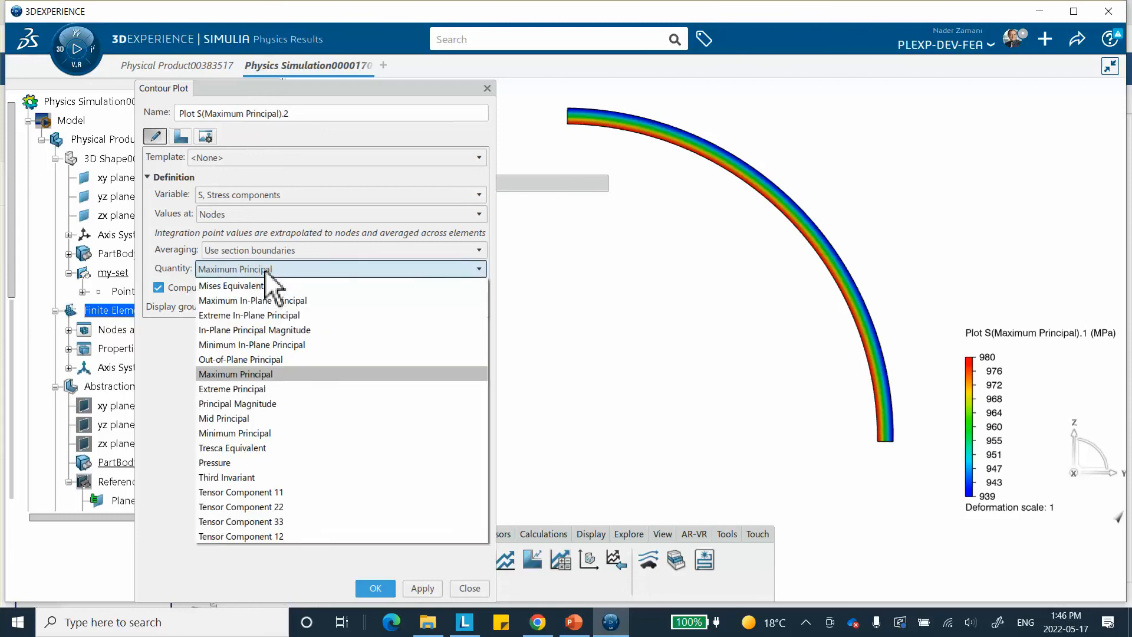
left_click(231, 417)
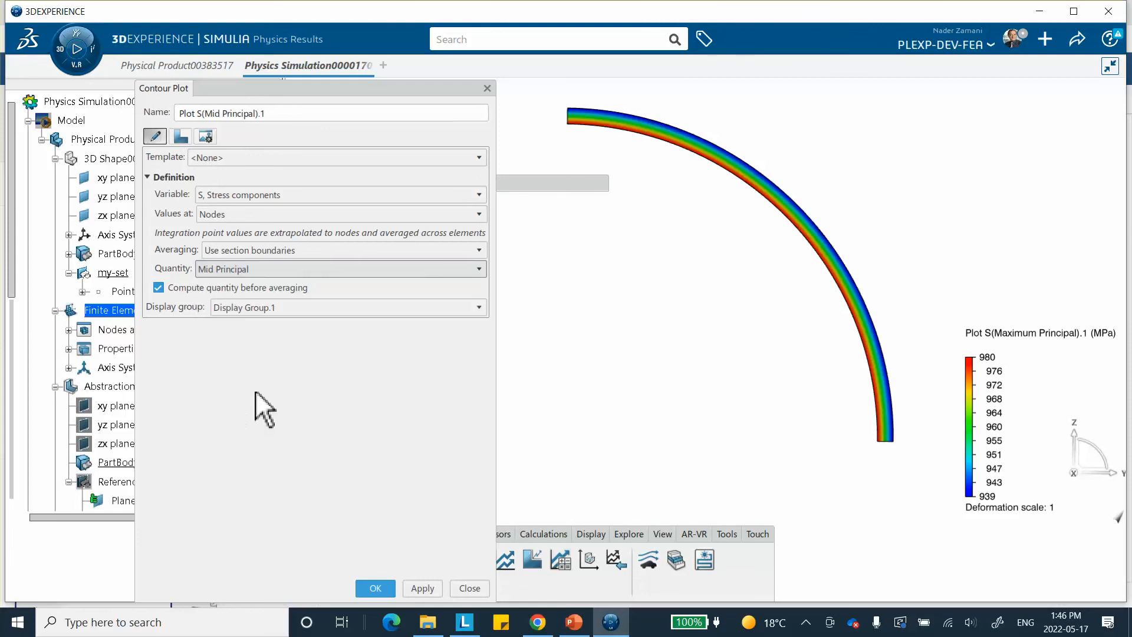
left_click(422, 588)
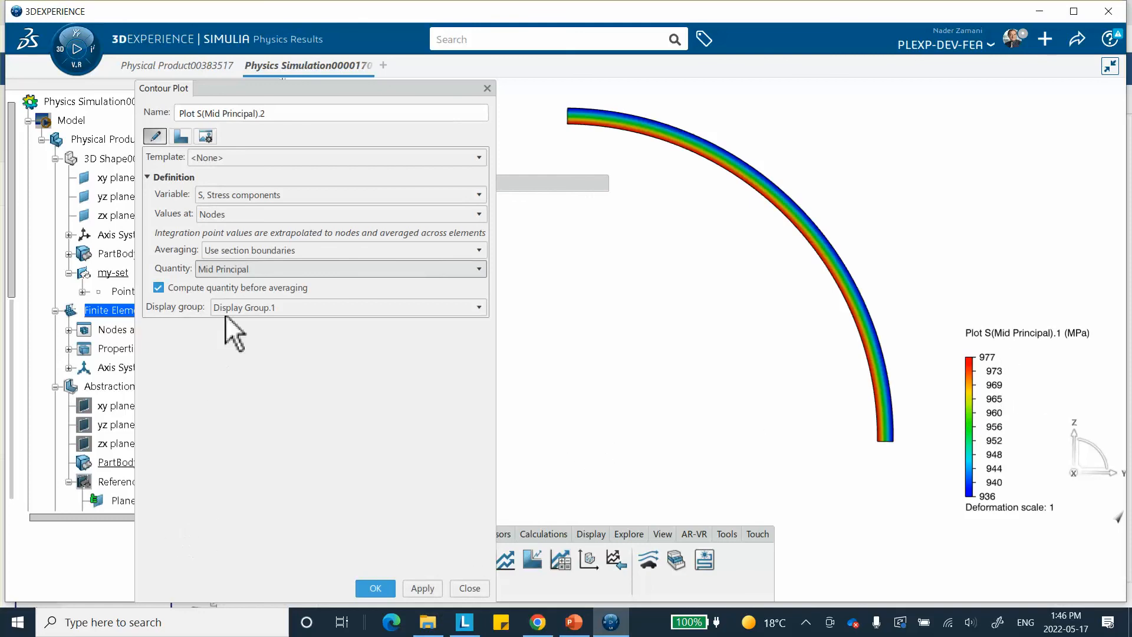
Add a contour plot of the Minimum Principal stress and check which other variables can be plotted
left_click(223, 270)
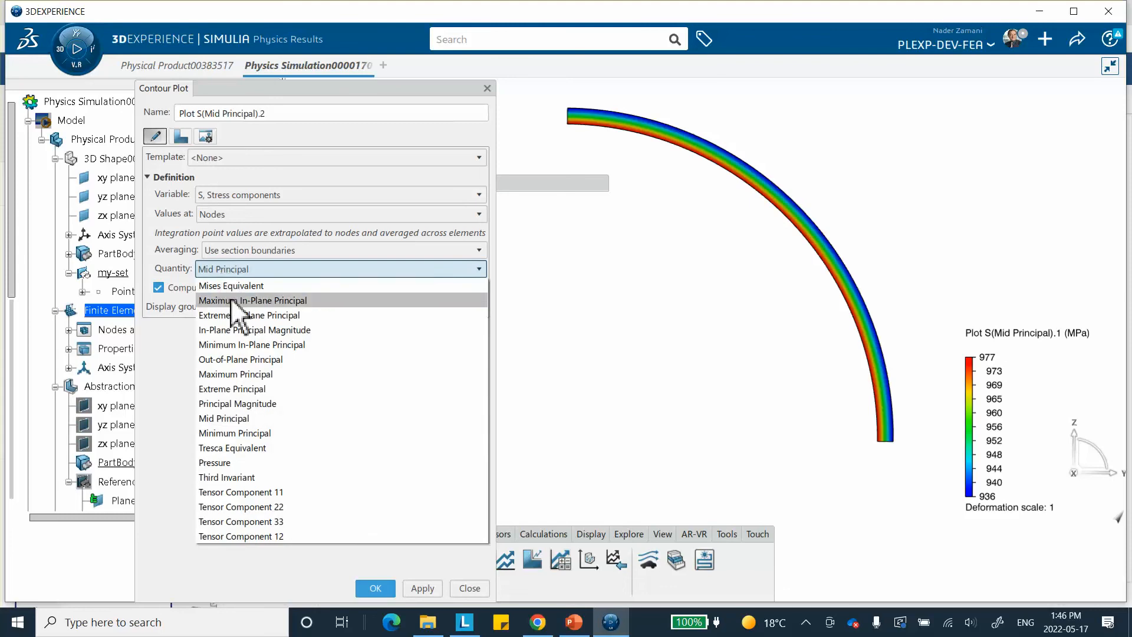
left_click(237, 433)
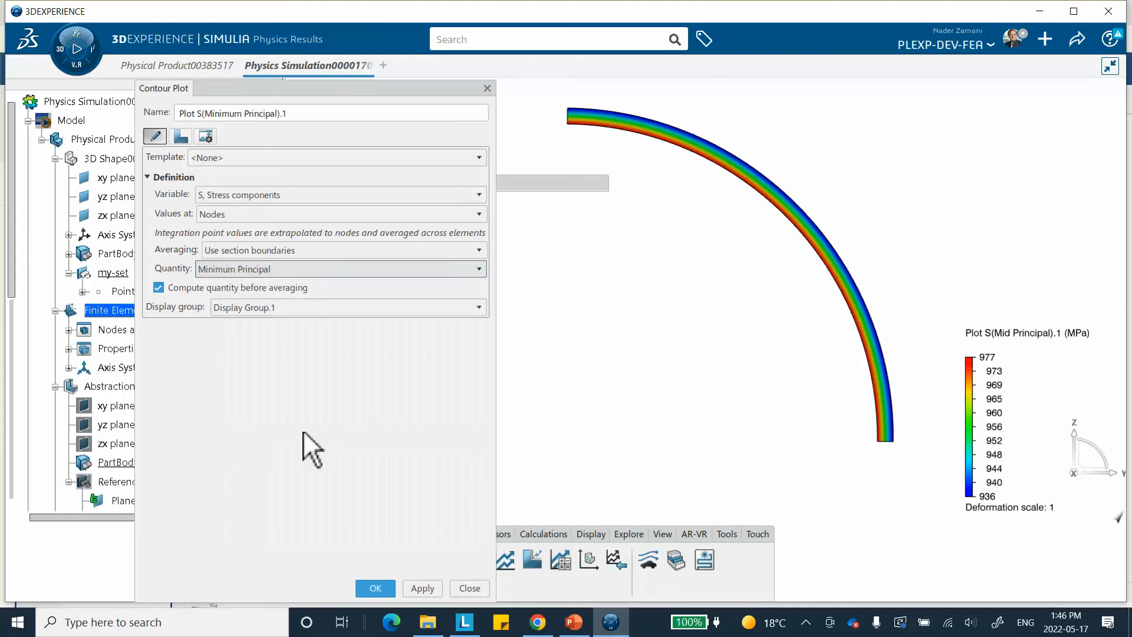
left_click(422, 588)
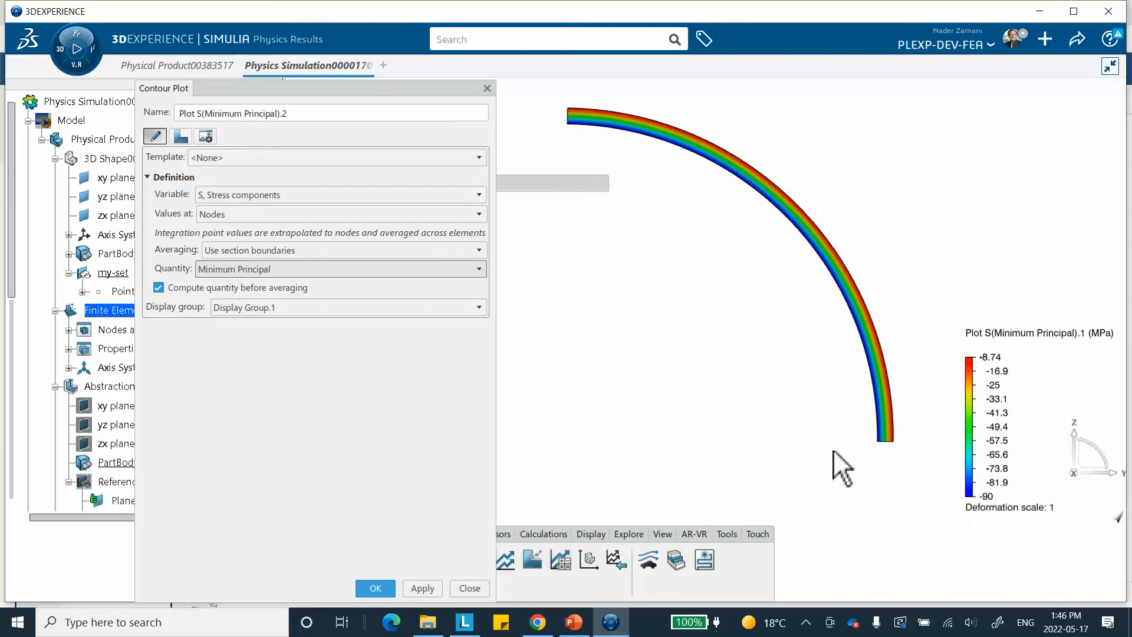
left_click(258, 196)
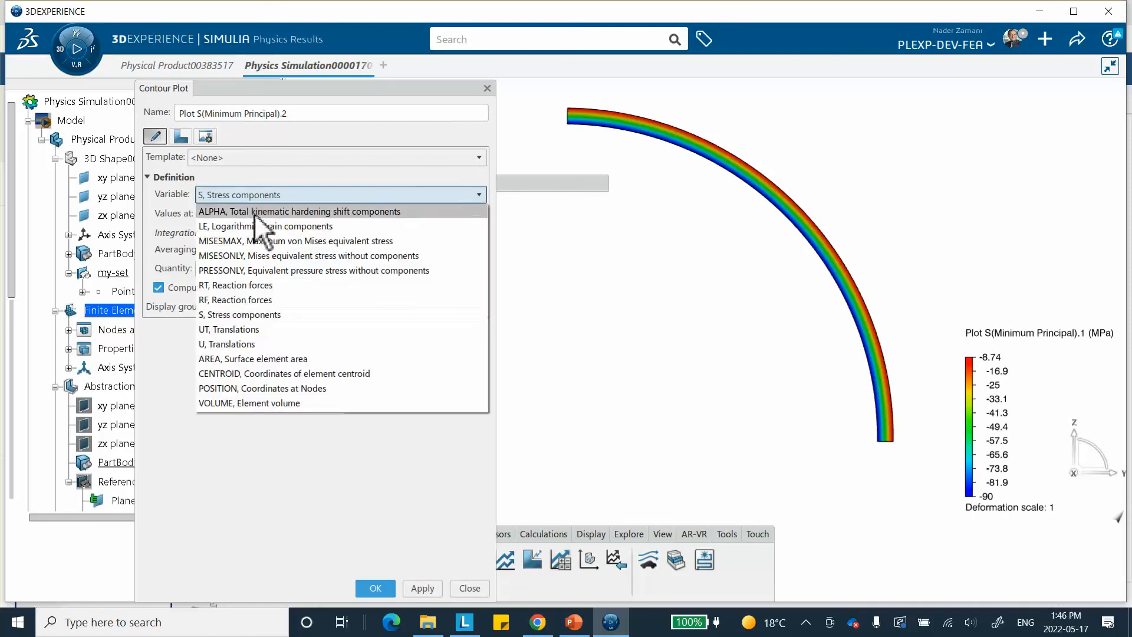
left_click(520, 338)
Switch to the PowerPoint presentation and review the axisymmetric modeling video slide and the thin-walled sphere problem slide
left_click(571, 622)
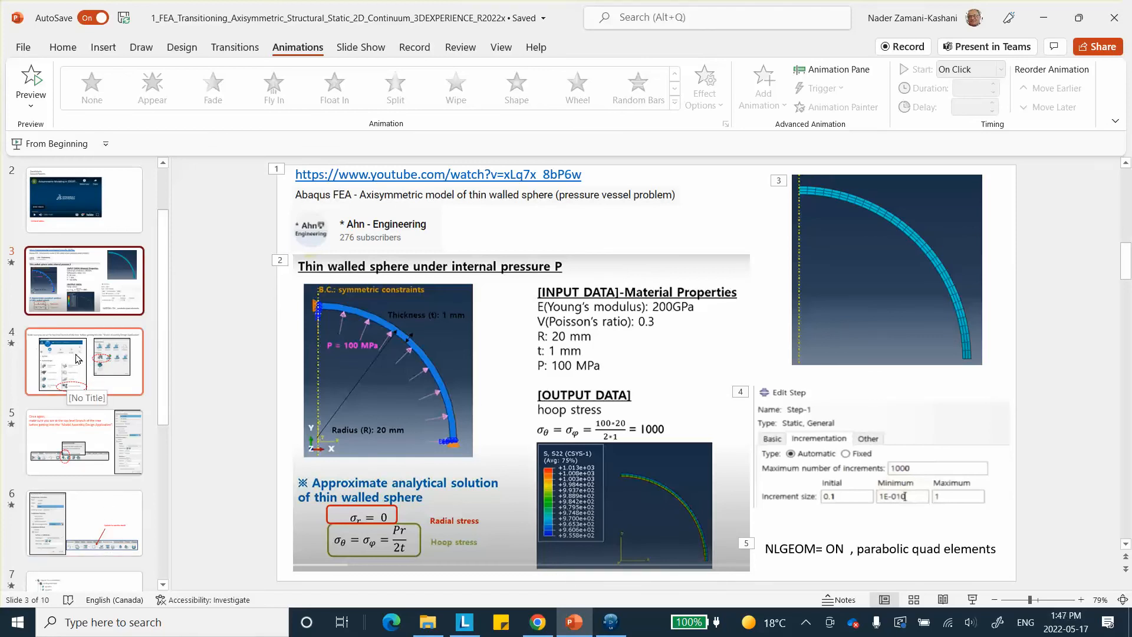
scroll(112, 376, "down", 2)
scroll(112, 376, "down", 1)
left_click(91, 466)
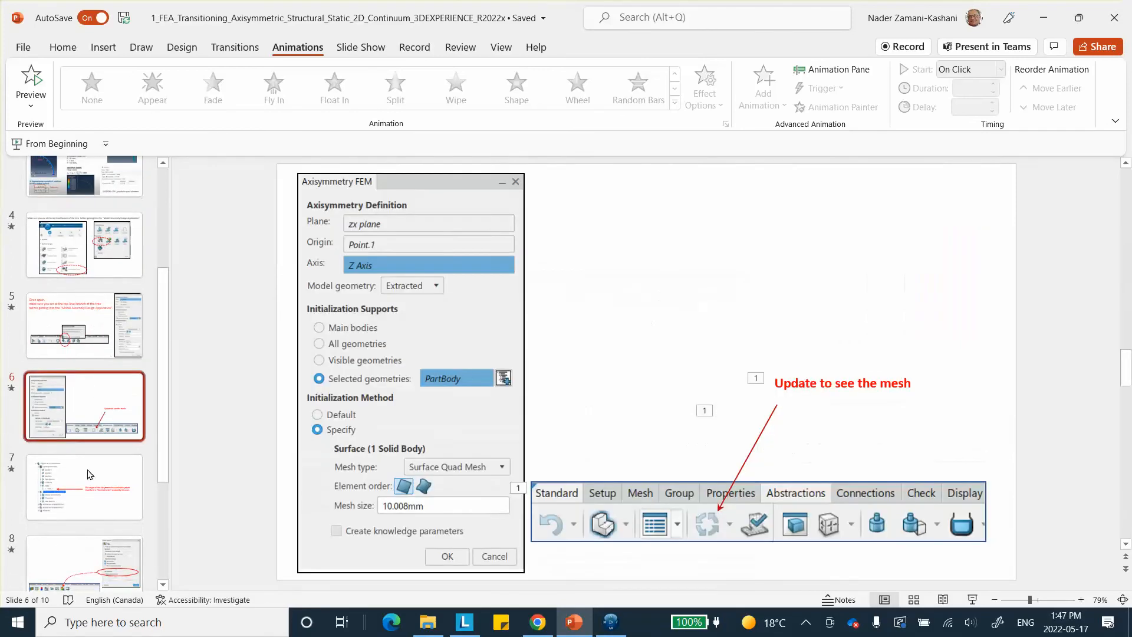
scroll(101, 460, "up", 3)
scroll(114, 430, "up", 2)
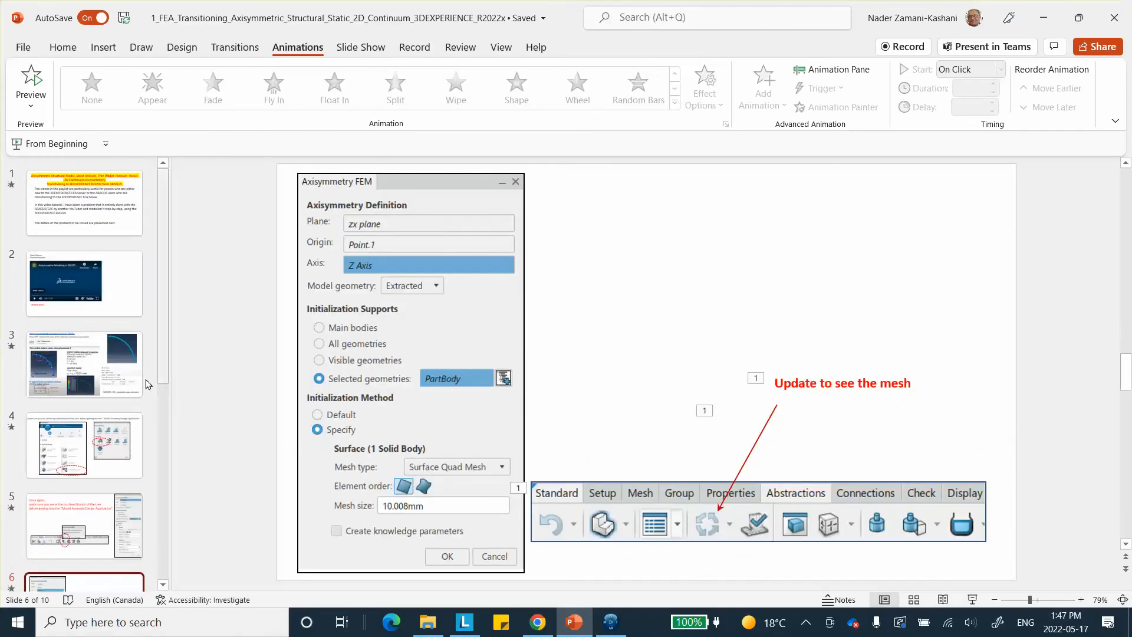
left_click(115, 302)
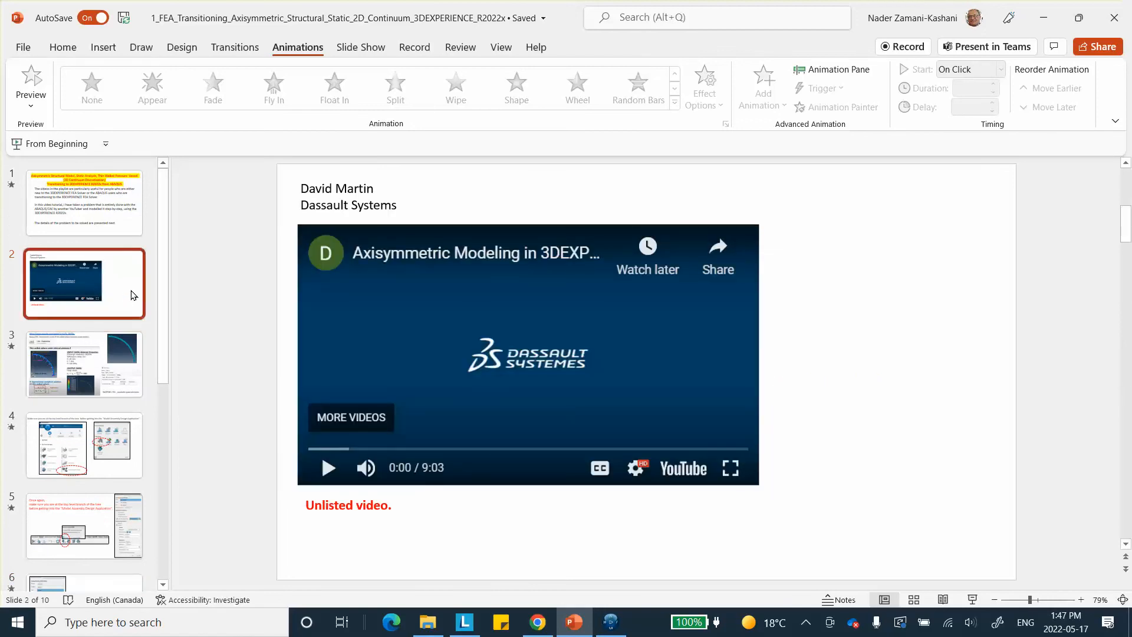
left_click(103, 368)
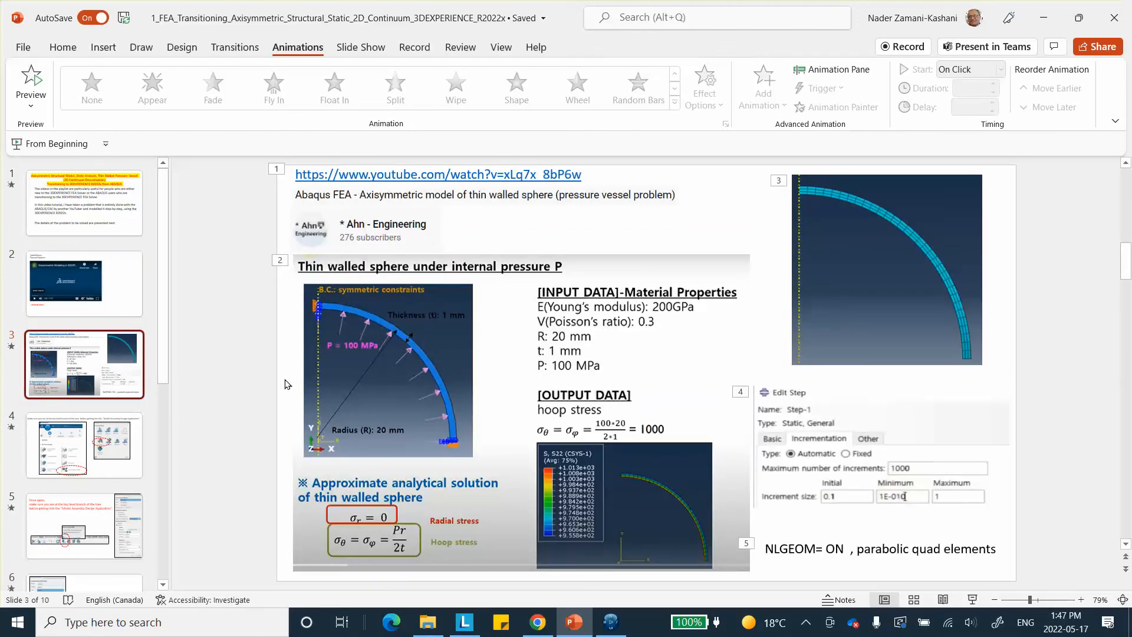
Review slides 4 to 8 on the Automated FEM, the axisymmetry definition, the mesh update, the origin's geometric set and the Result Options
left_click(92, 449)
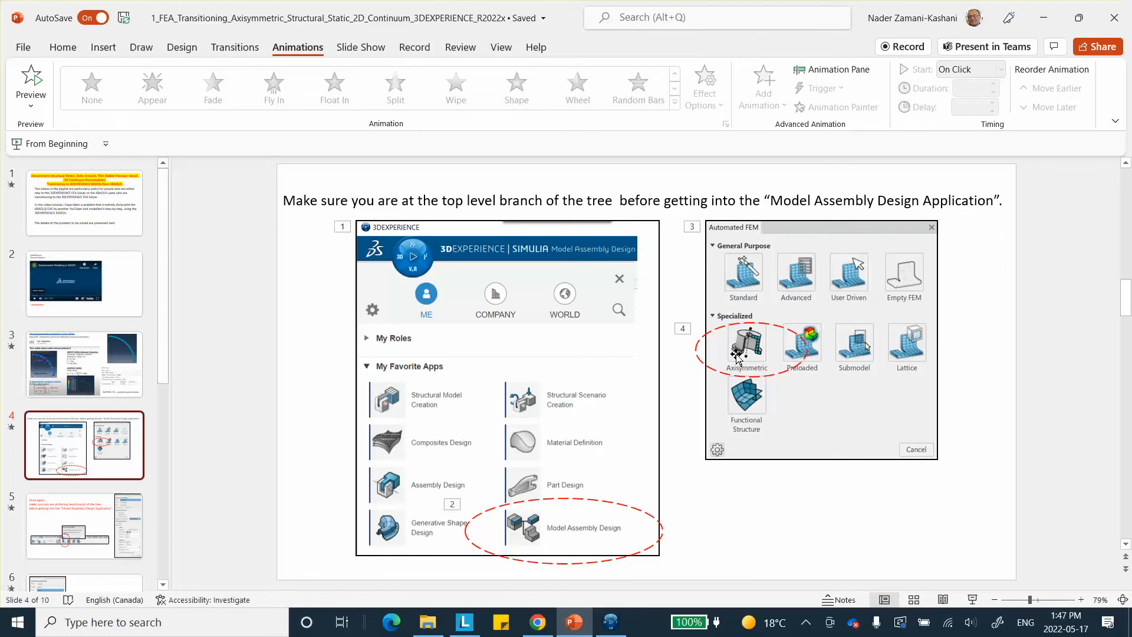
left_click(106, 503)
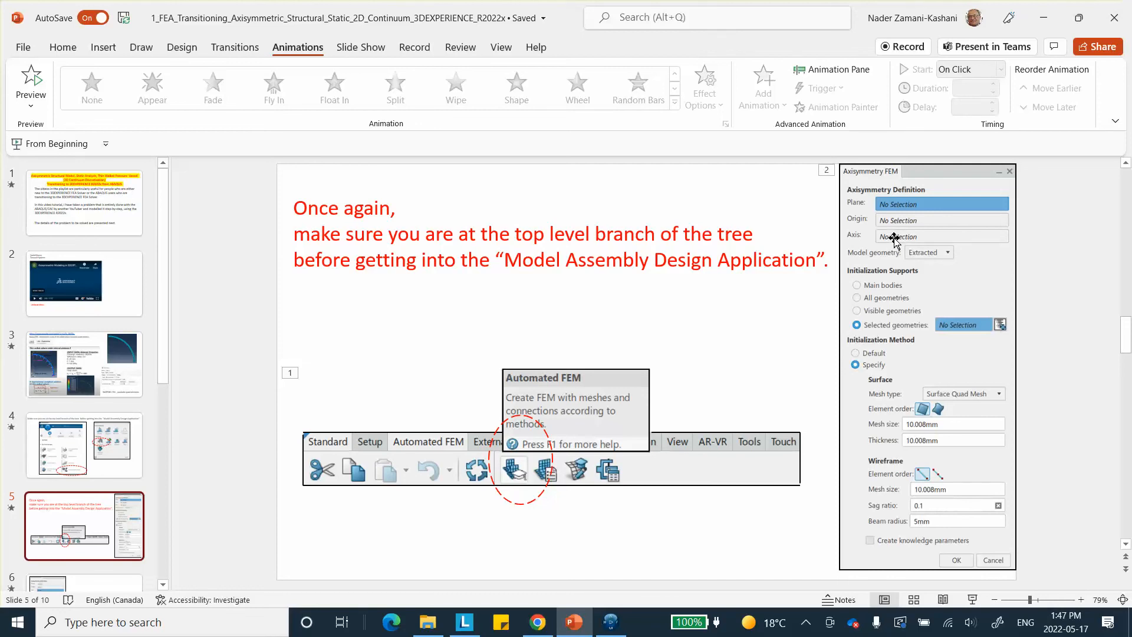
scroll(229, 471, "down", 1)
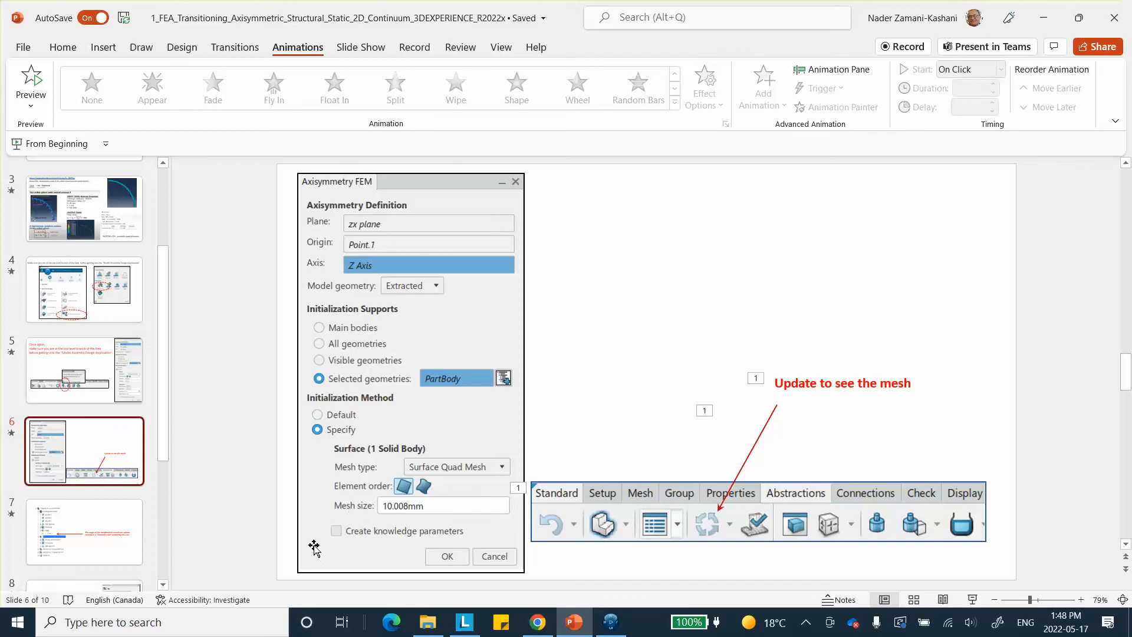
left_click(116, 535)
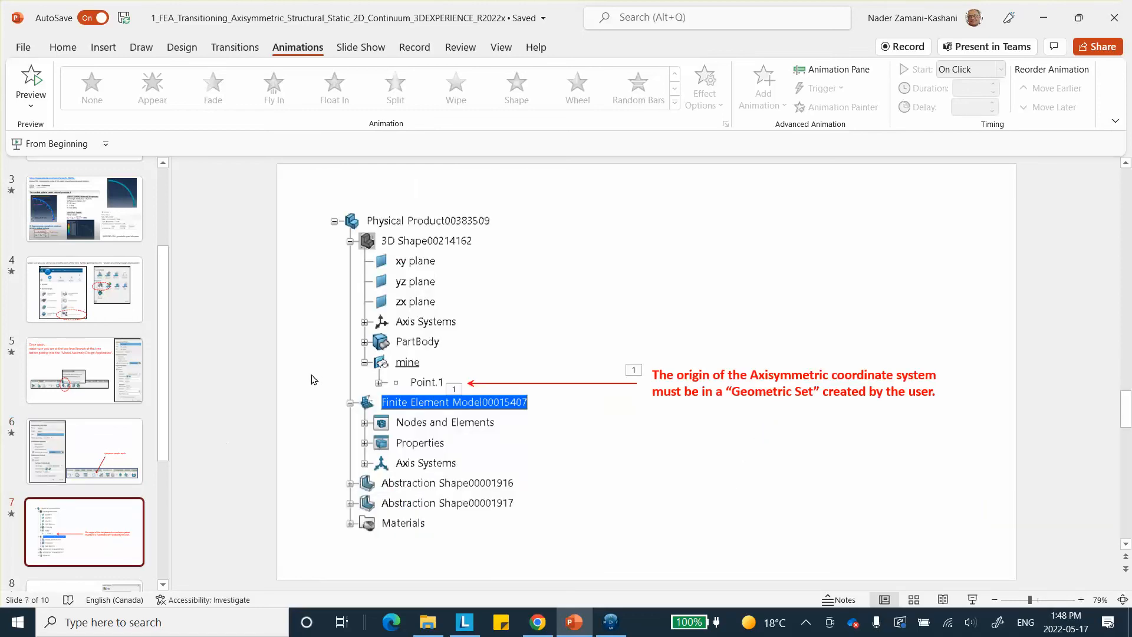
scroll(89, 497, "down", 3)
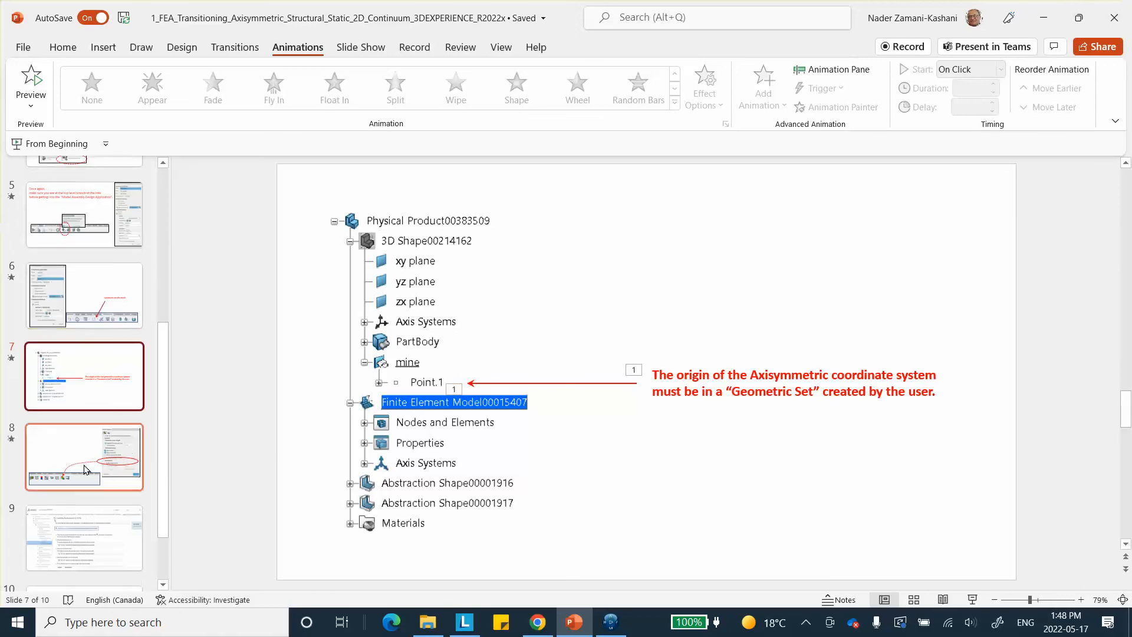
left_click(96, 470)
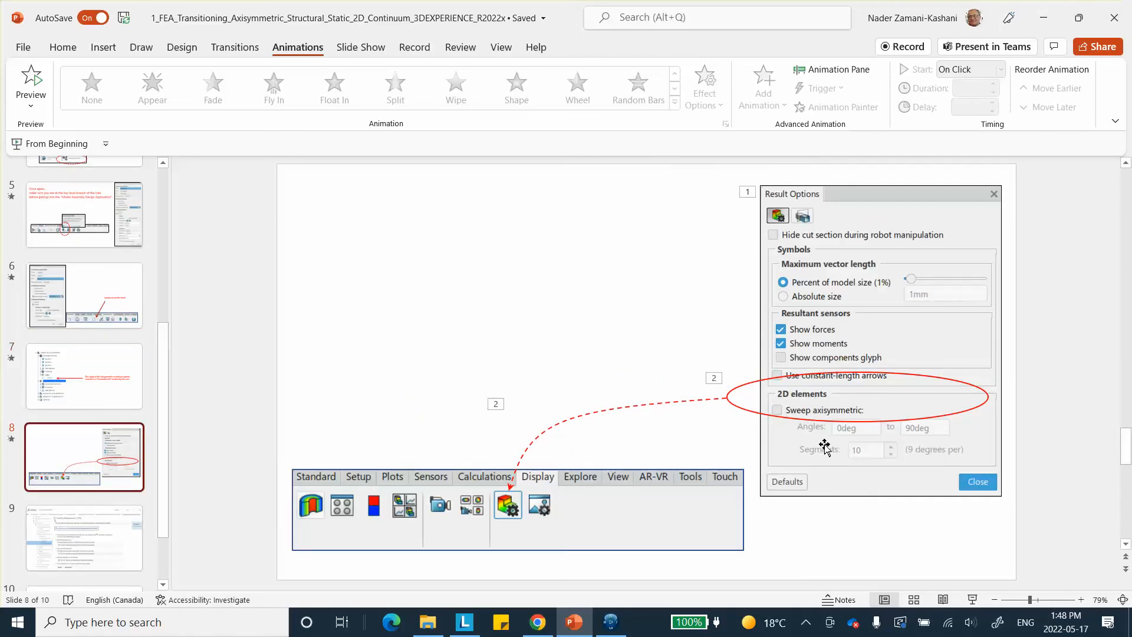
Return to 3DEXPERIENCE, close the Contour Plot dialog and open the Result Options with the Plots window moved clear of the model
left_click(1047, 17)
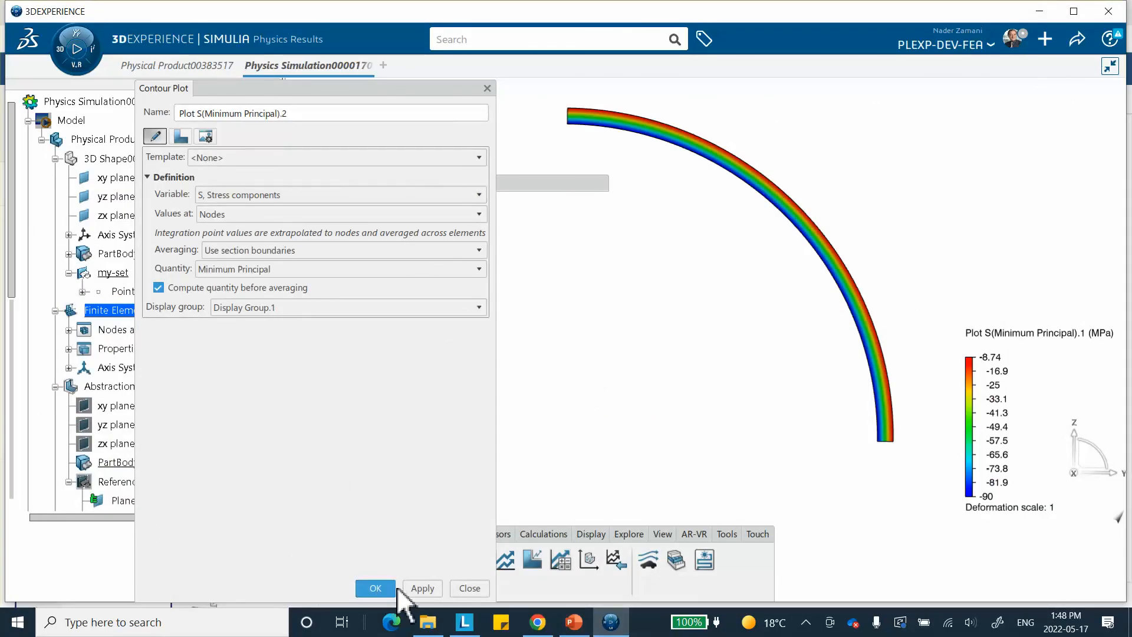
left_click(470, 587)
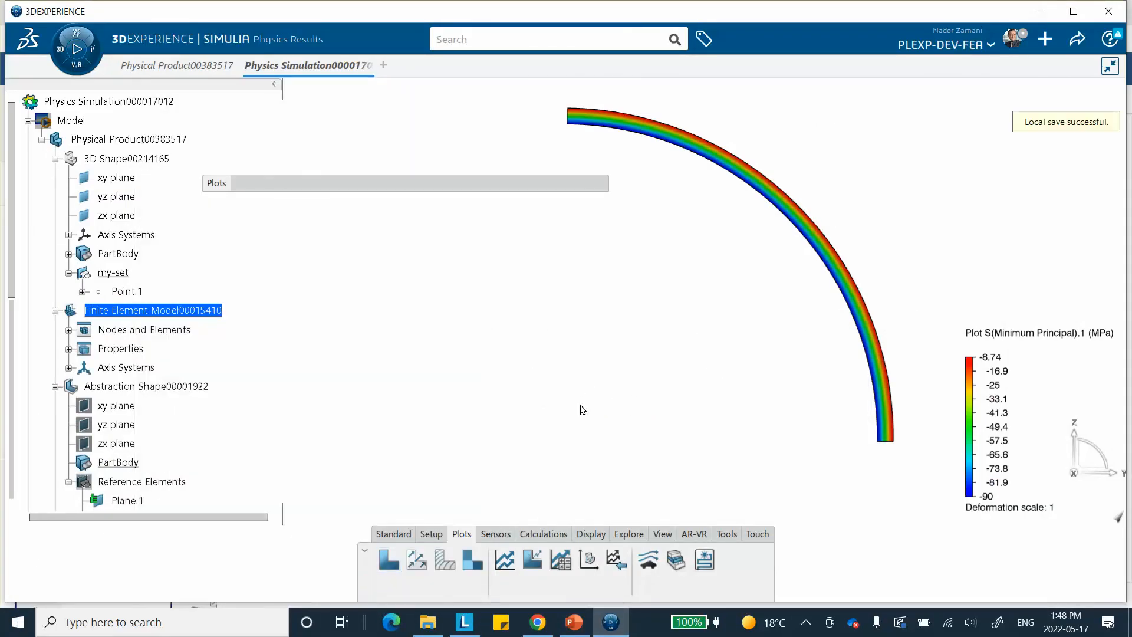
left_click(593, 533)
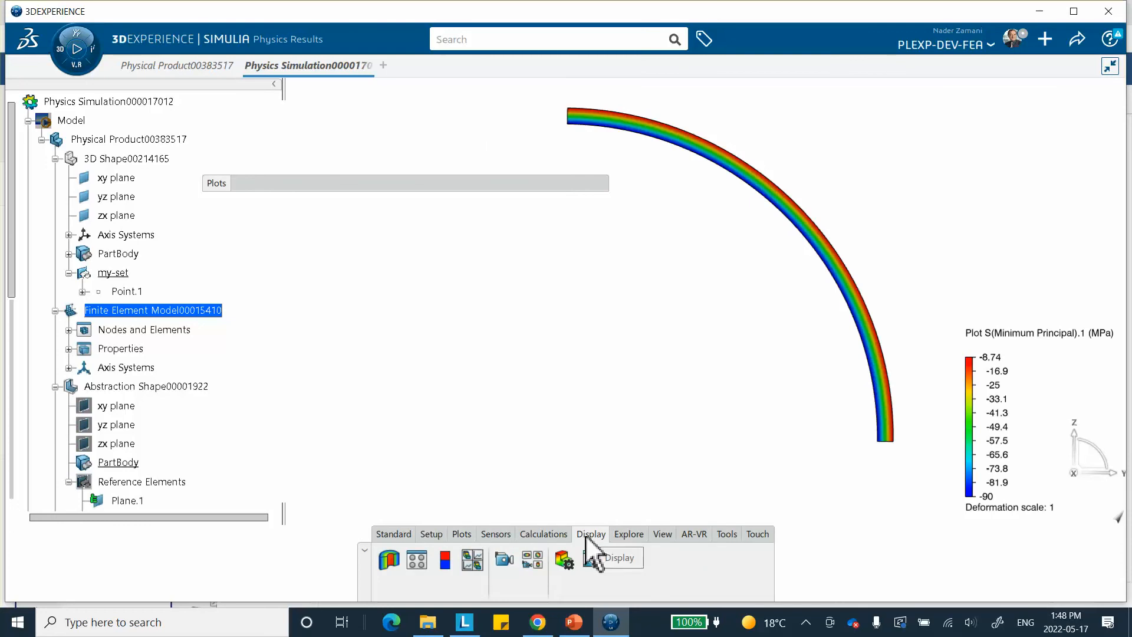
left_click(563, 557)
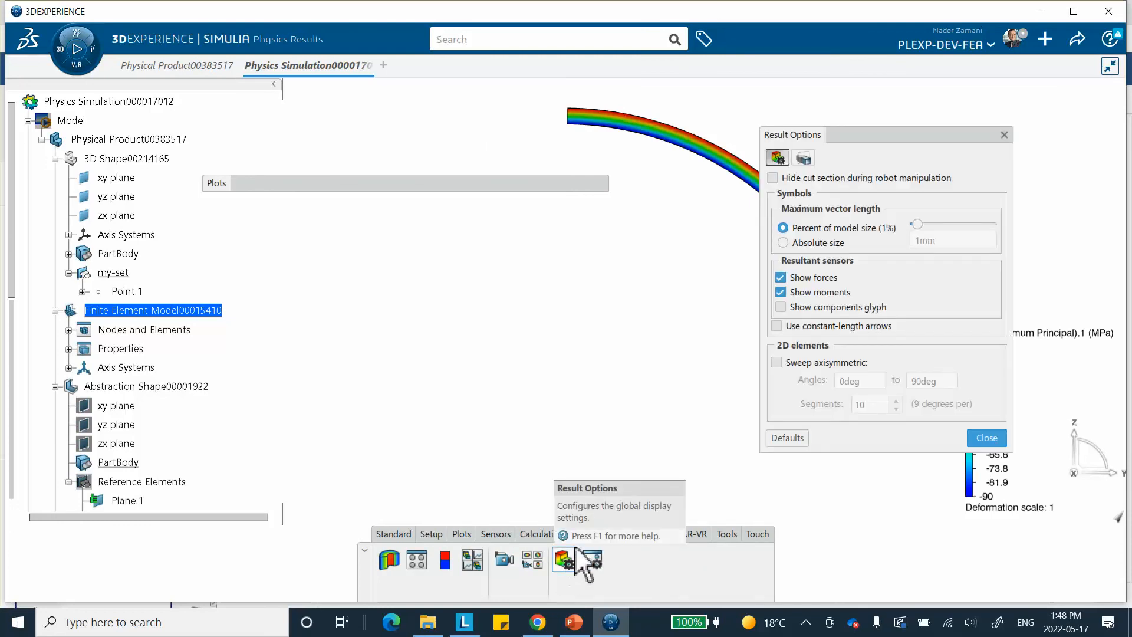
middle_click_drag(678, 289, 532, 284)
left_click_drag(486, 178, 637, 513)
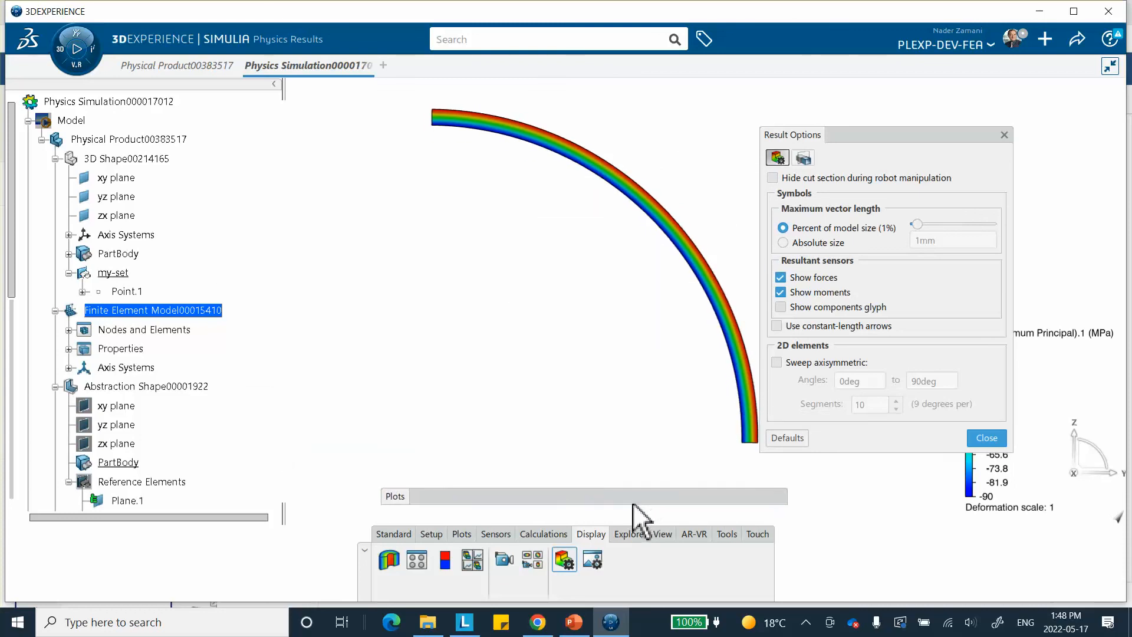
Enable the axisymmetric sweep of the 2D elements with an end angle of 180deg and 20 segments
left_click(776, 362)
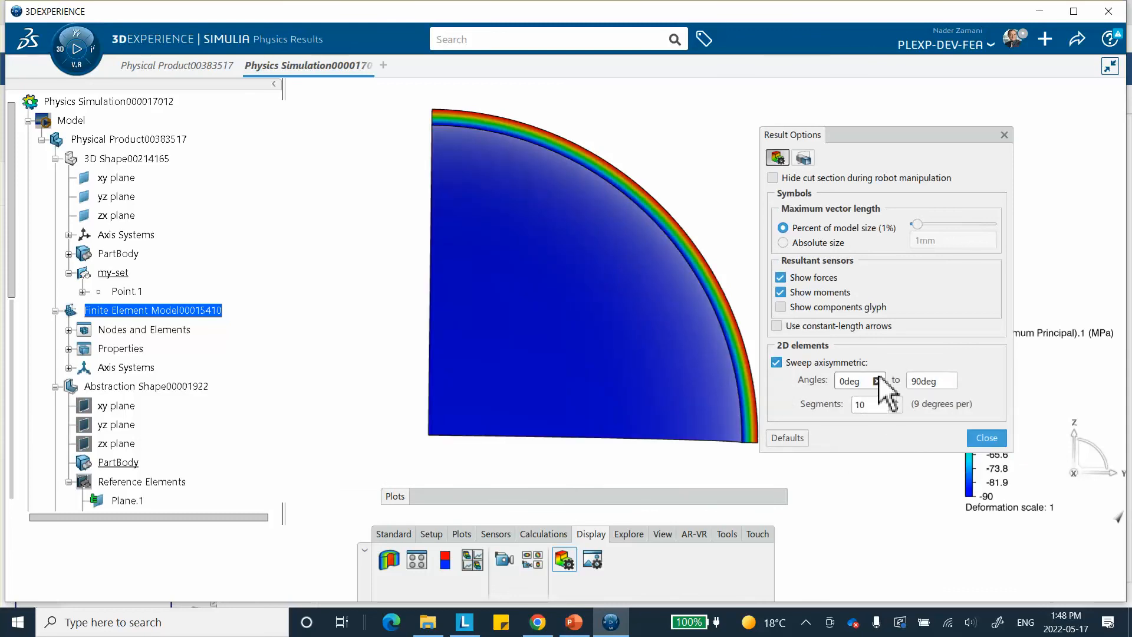
double_click(937, 380)
type("1")
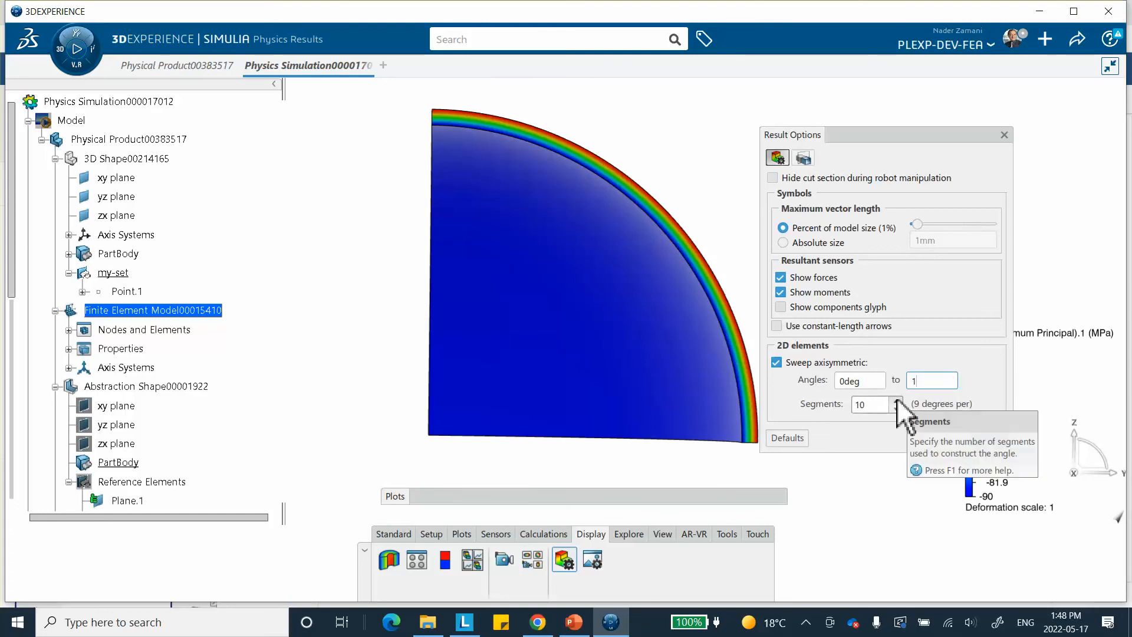
type("80")
key("Tab")
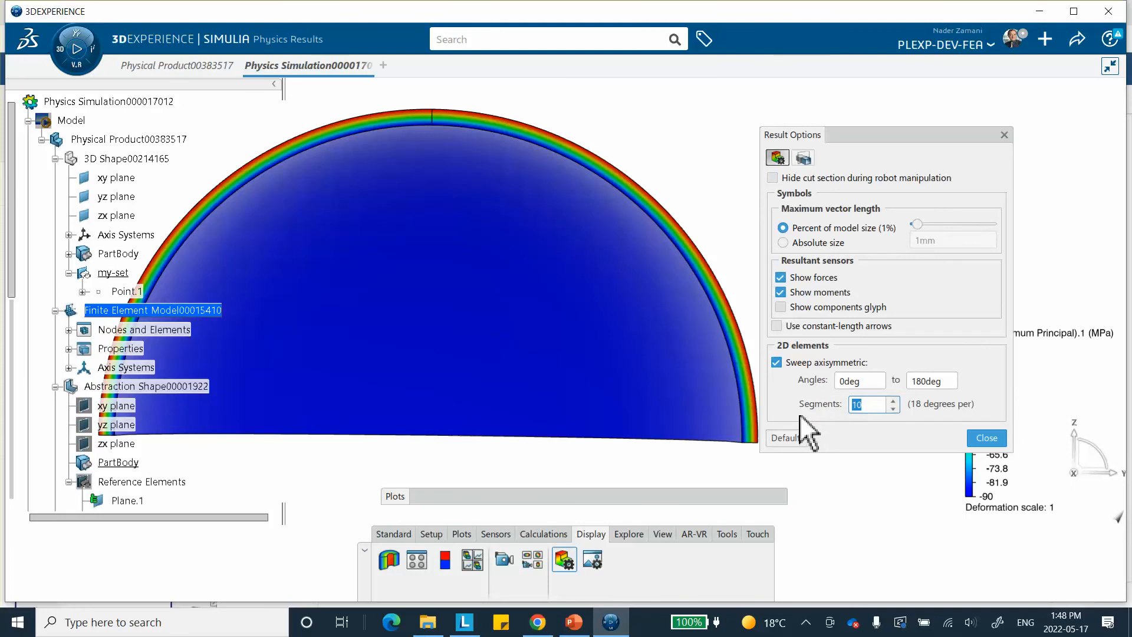
type("20")
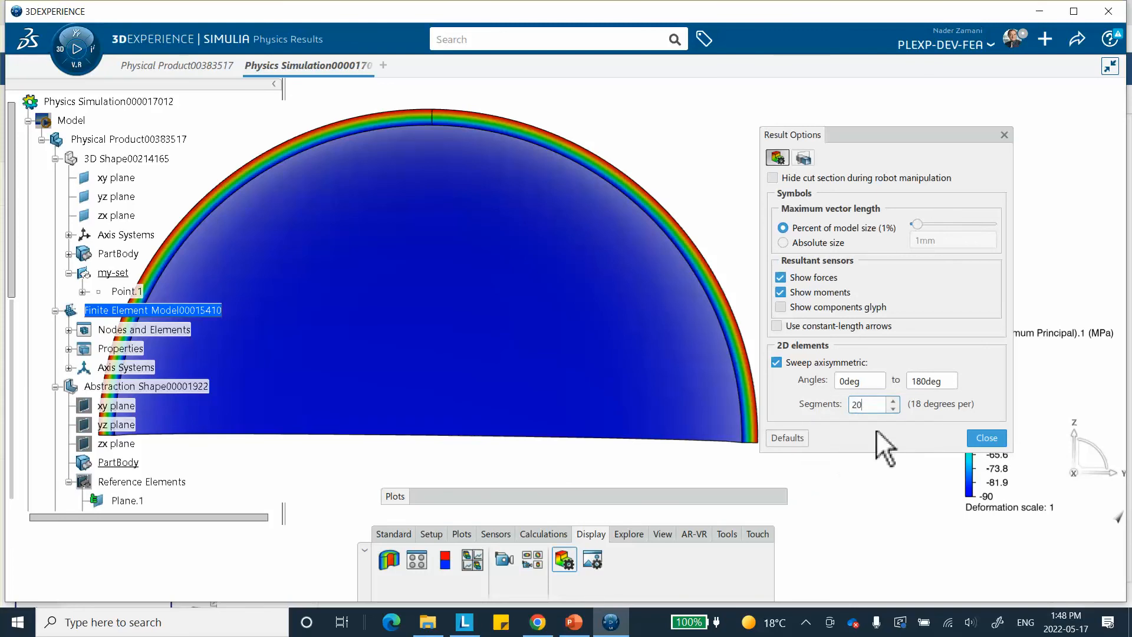
middle_click_drag(720, 284, 569, 184)
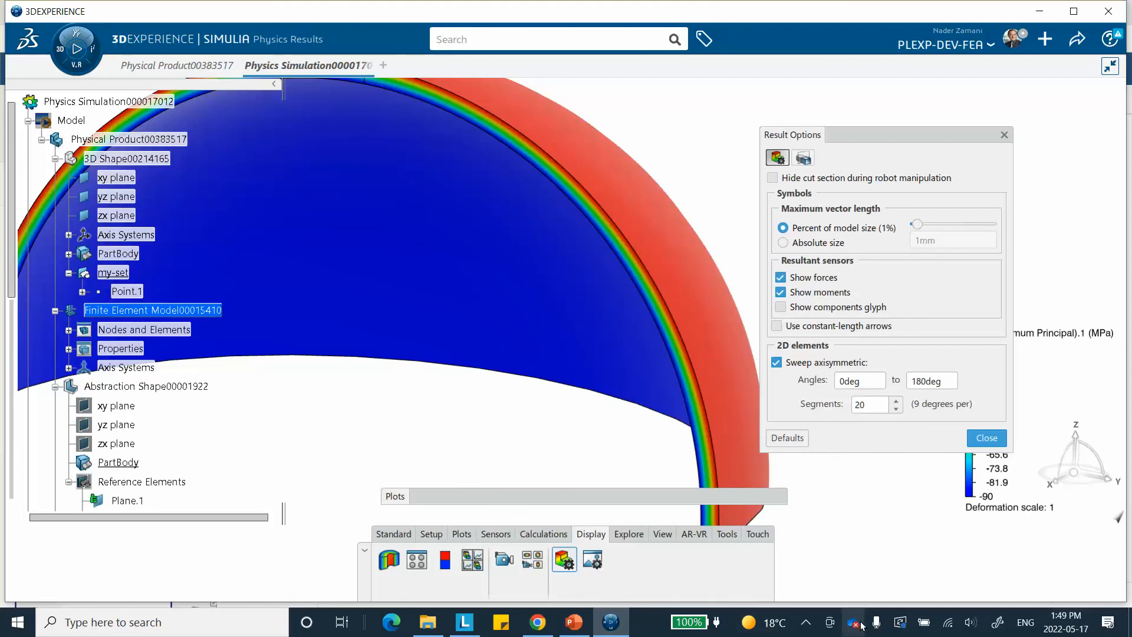
left_click(806, 624)
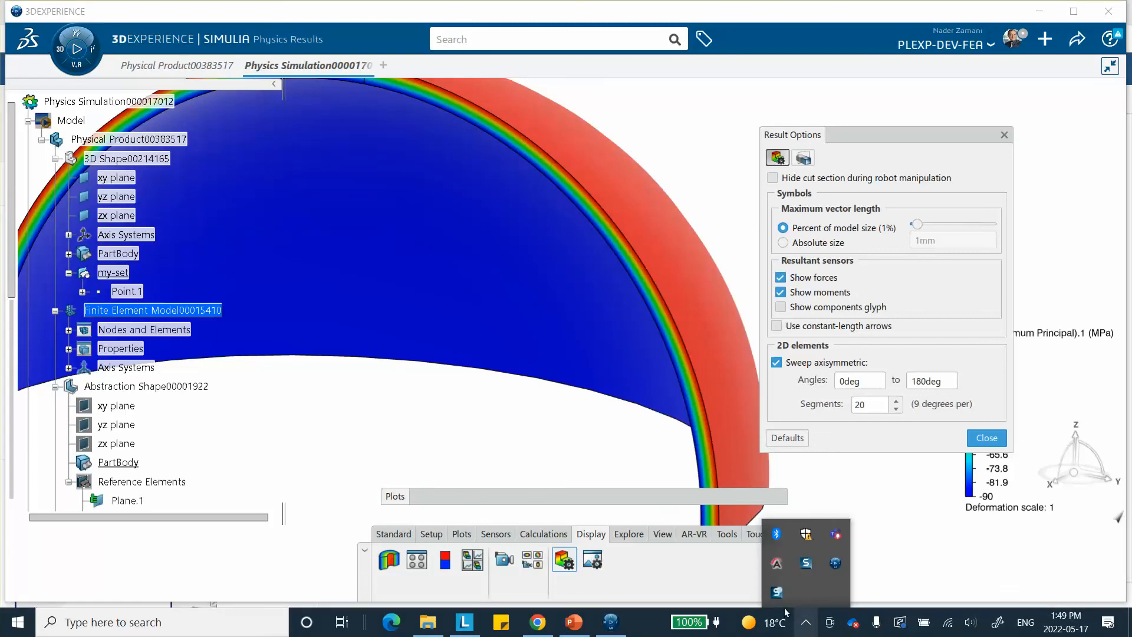